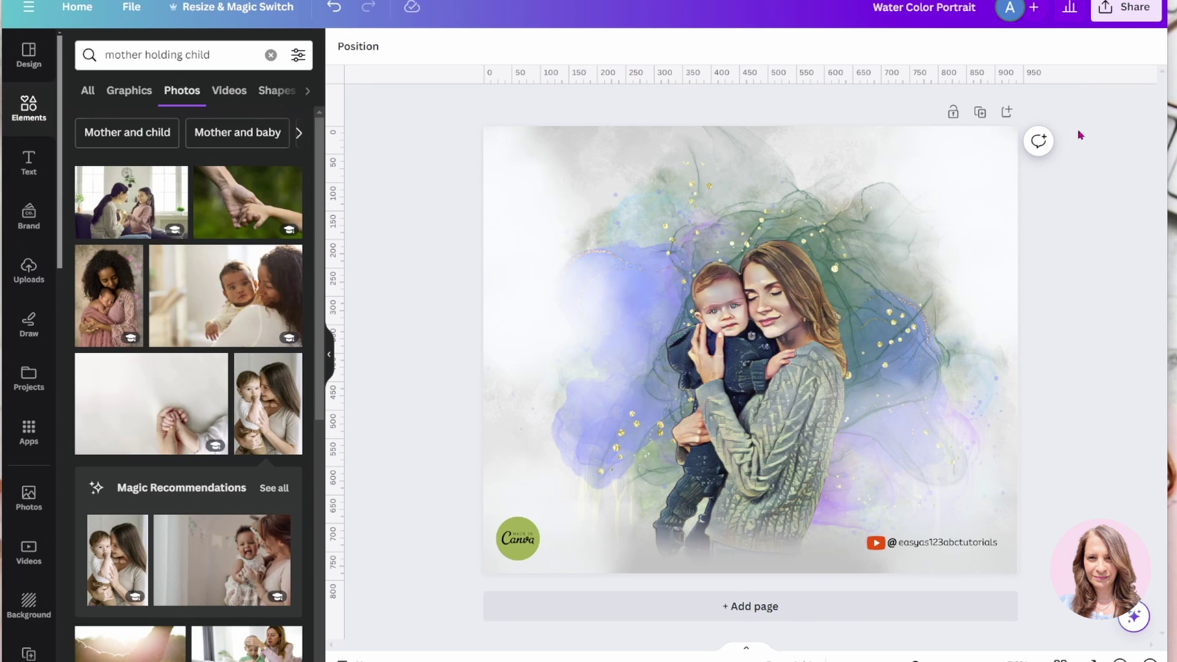
- Add a blank Page 2 and place the mother-and-baby photo at its centre
click(1007, 113)
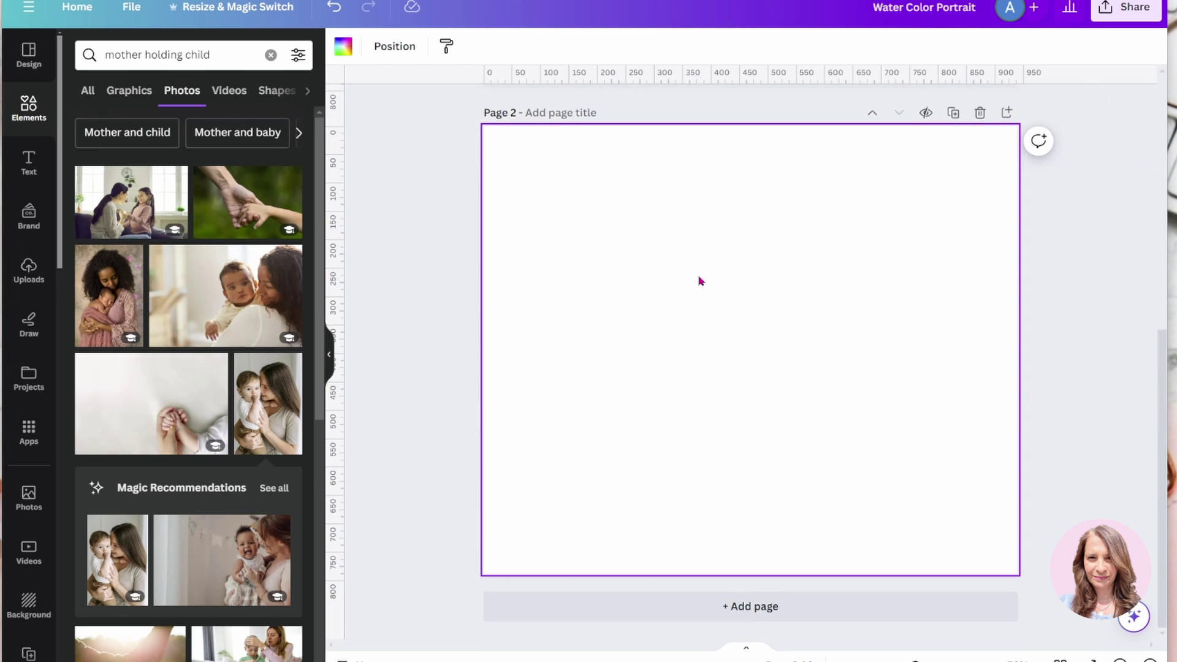
click(398, 140)
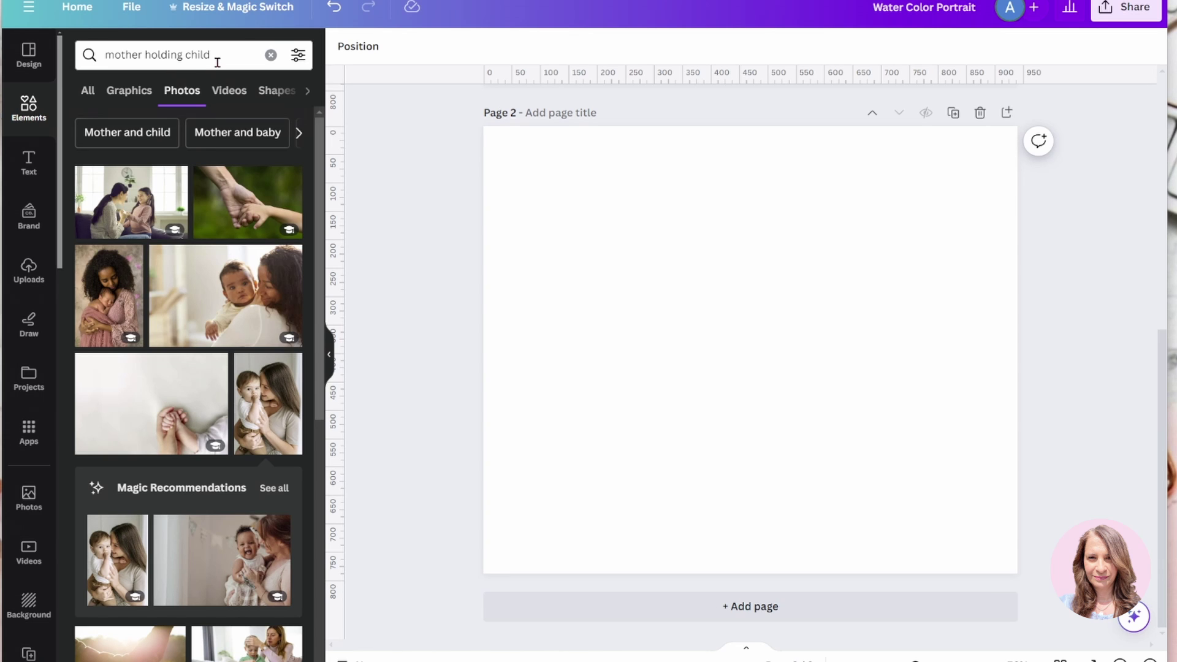
click(268, 414)
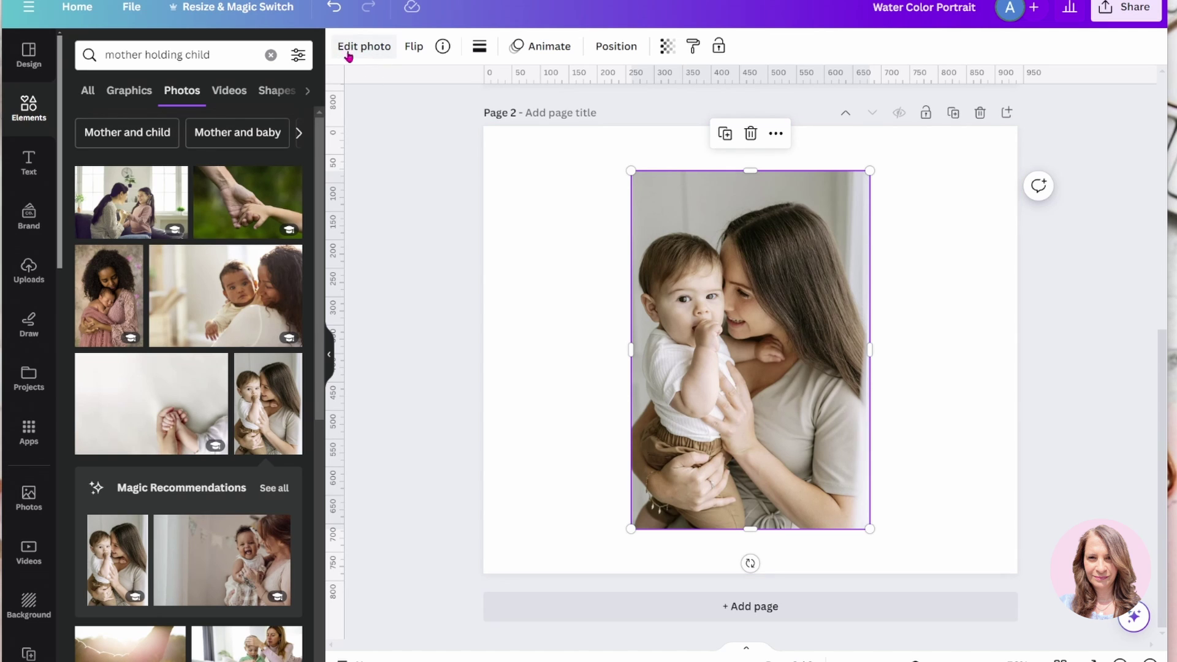
- Select the mother-and-baby photo and switch from the new photo editor back to the old editor
click(552, 219)
click(719, 257)
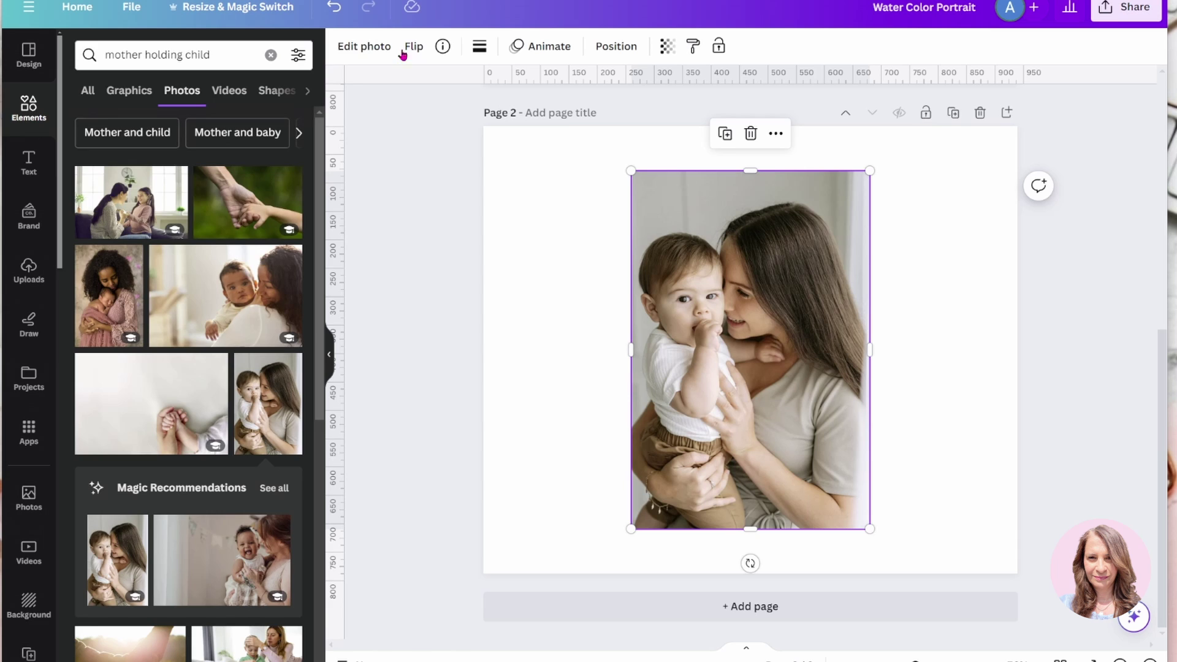
click(366, 50)
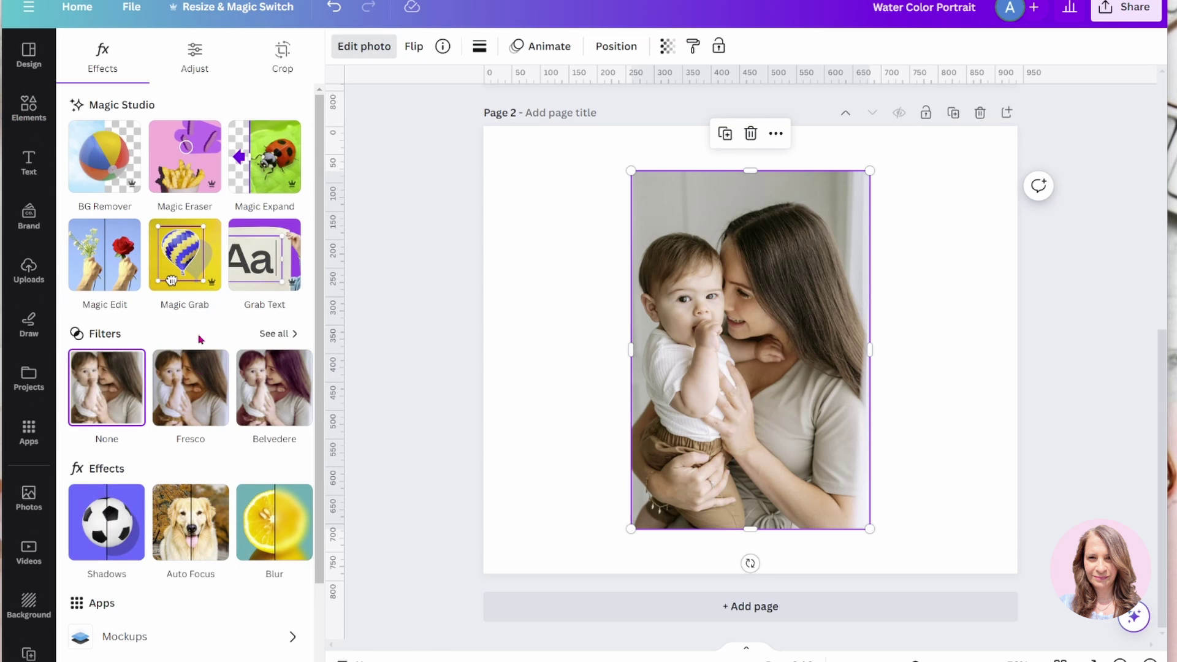
scroll(214, 399, down, 2)
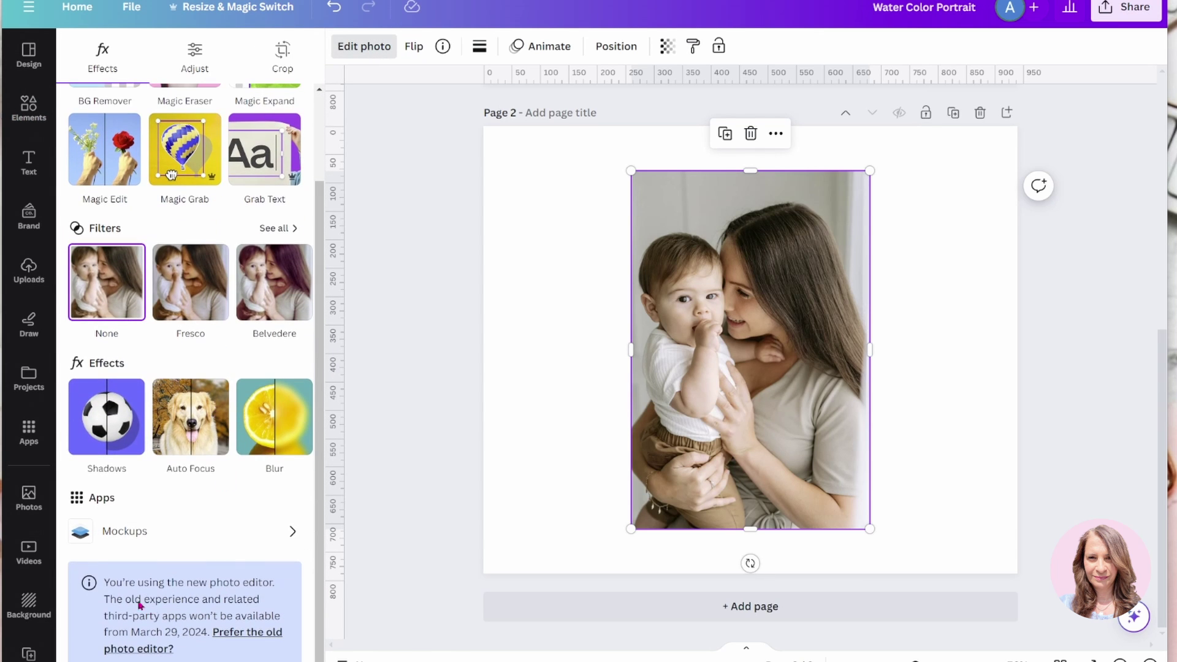
click(240, 634)
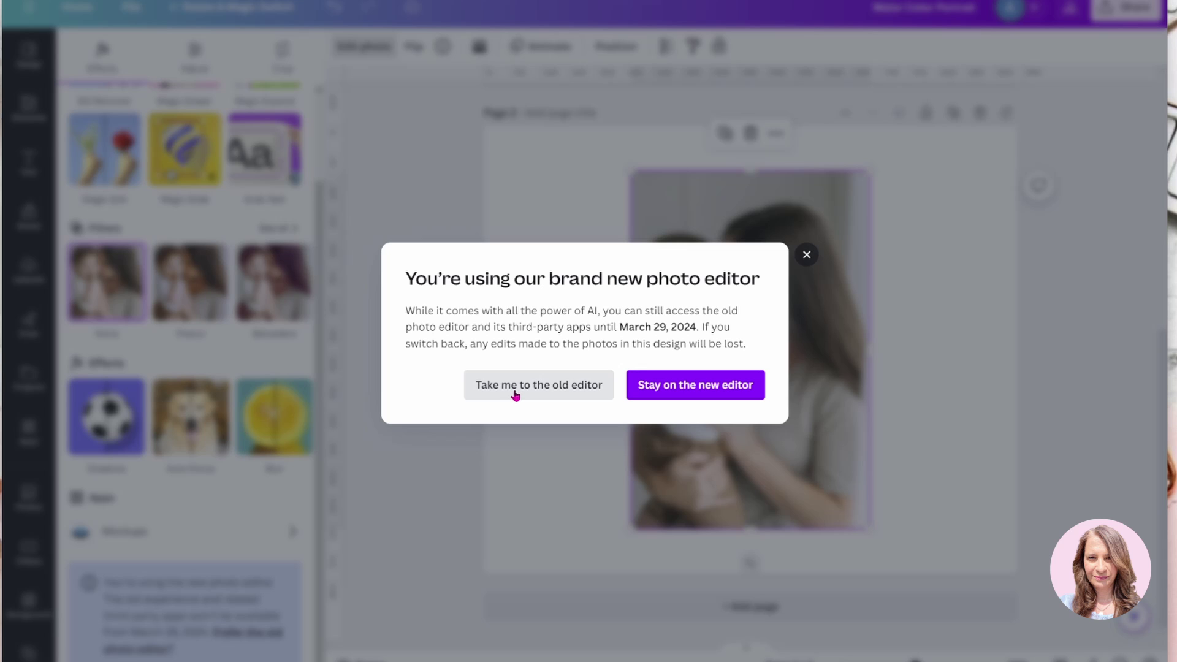
click(523, 392)
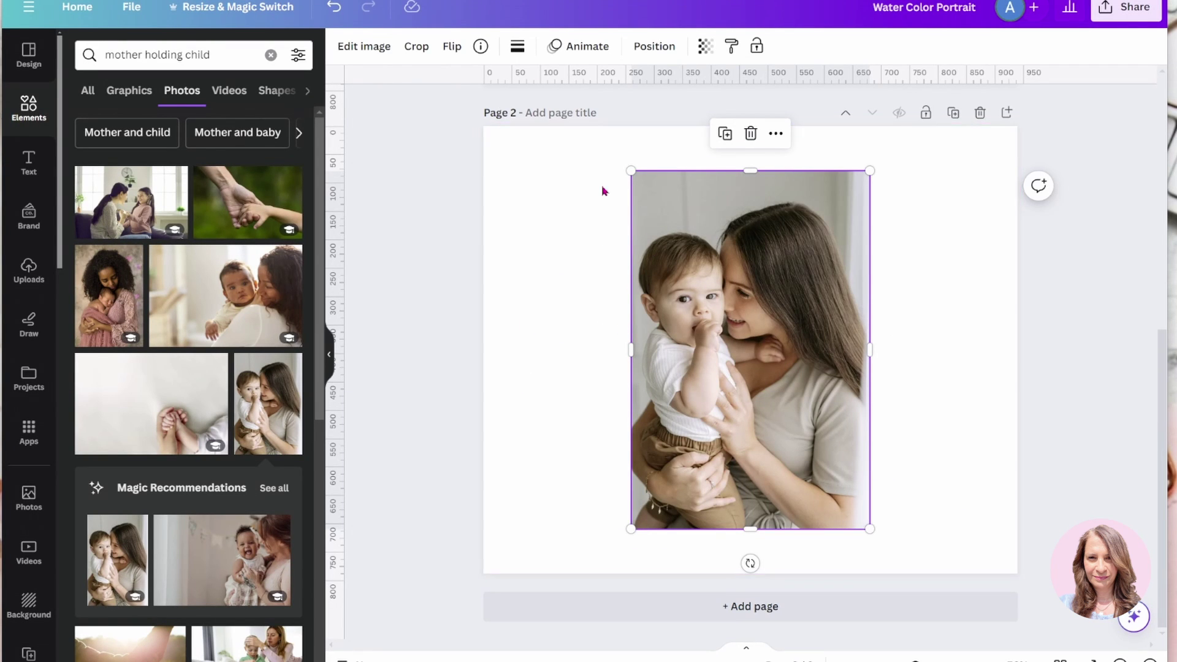
- In Edit image for the photo, open the full list of Paint Effects styles
click(346, 54)
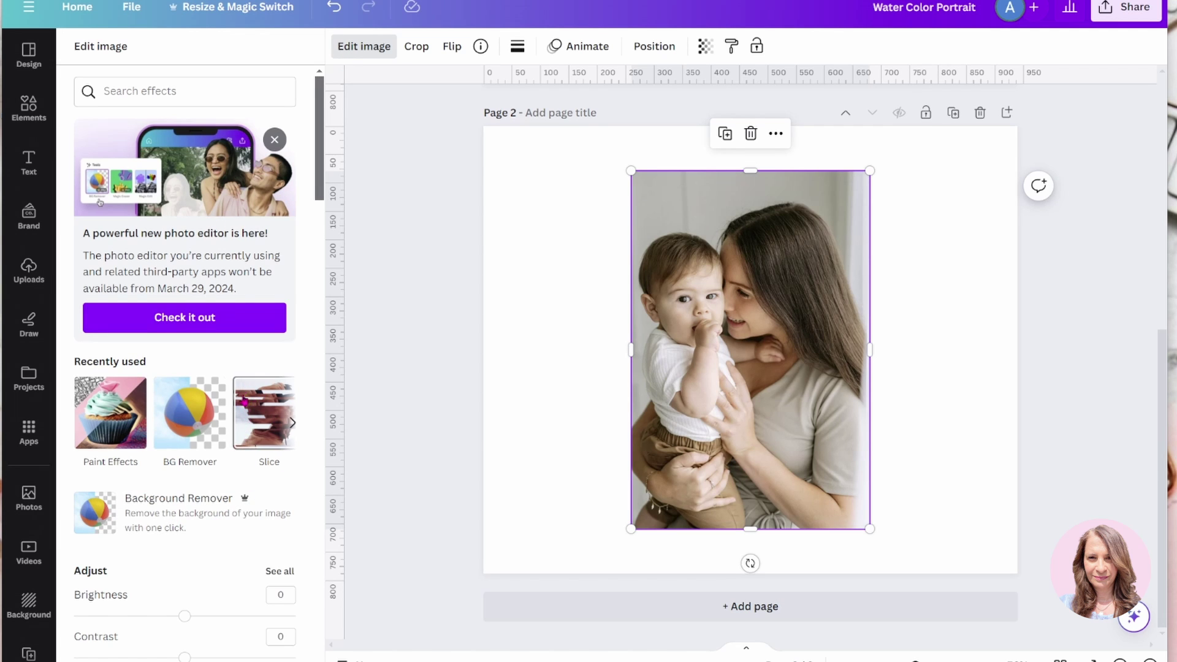
scroll(244, 402, down, 1)
scroll(143, 512, down, 1)
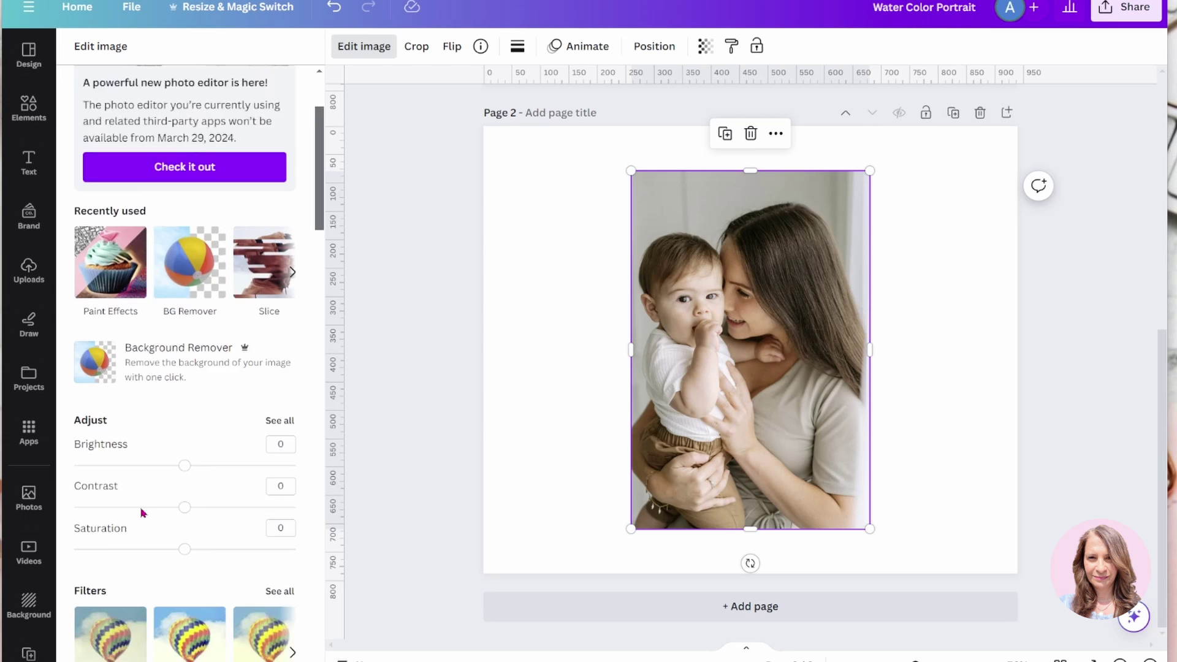
scroll(142, 513, down, 10)
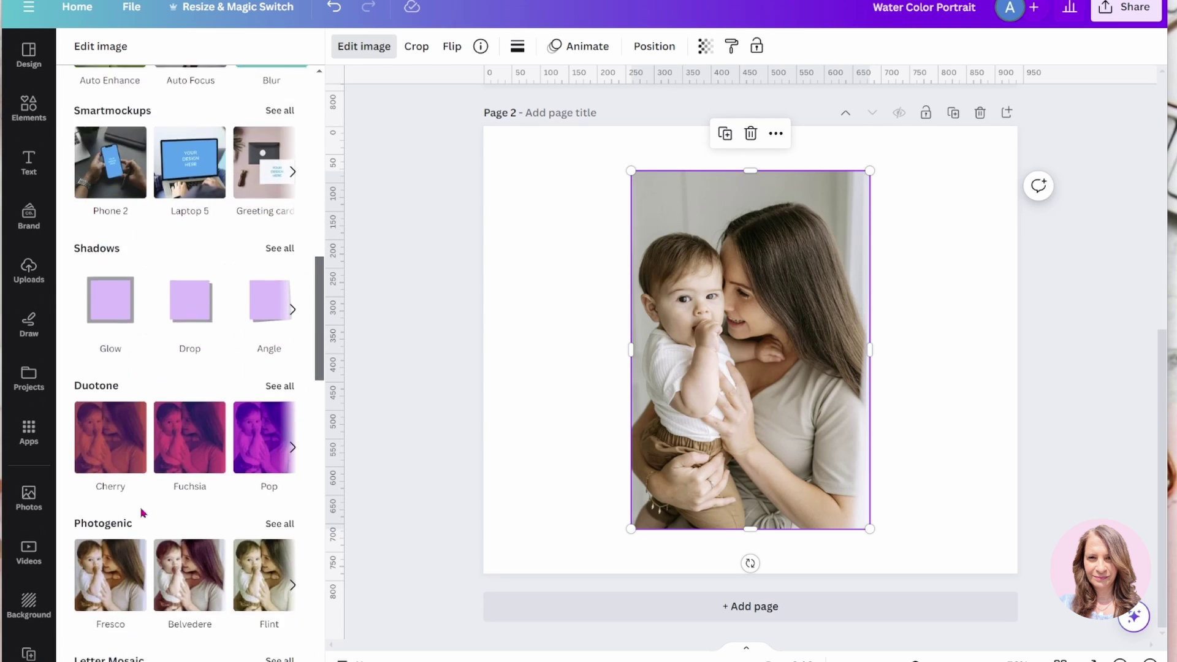
scroll(142, 512, down, 5)
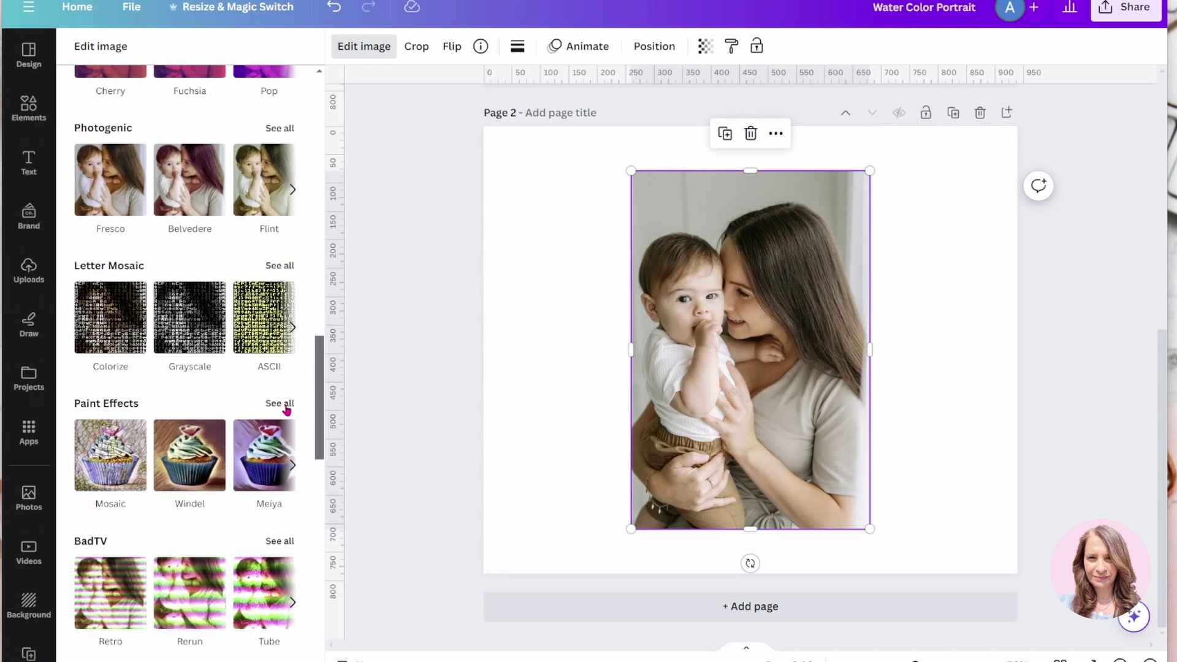
click(286, 405)
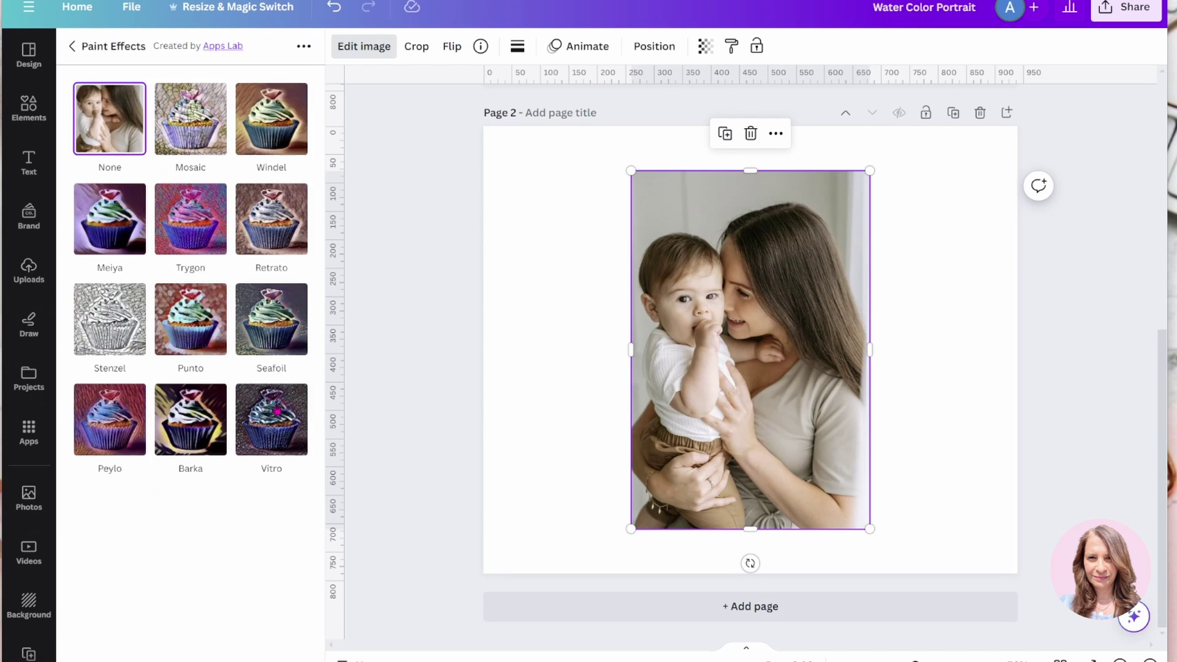
- Apply the Retrato paint effect to the photo at intensity 0.63
click(274, 227)
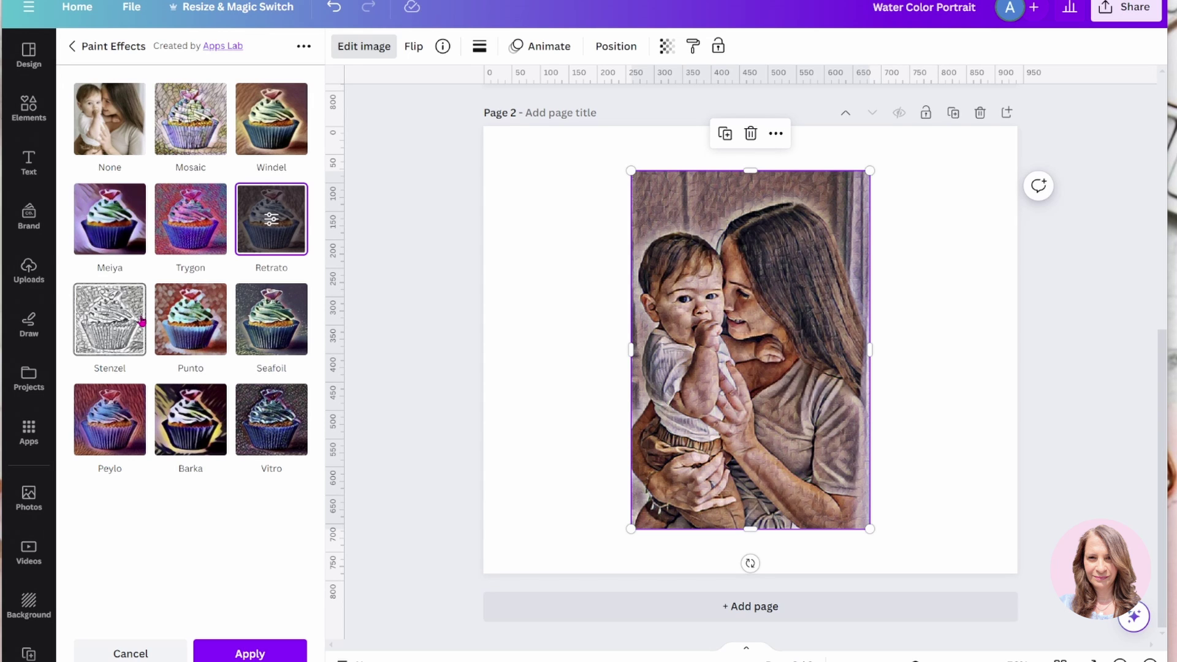
click(271, 219)
drag(306, 112, 222, 118)
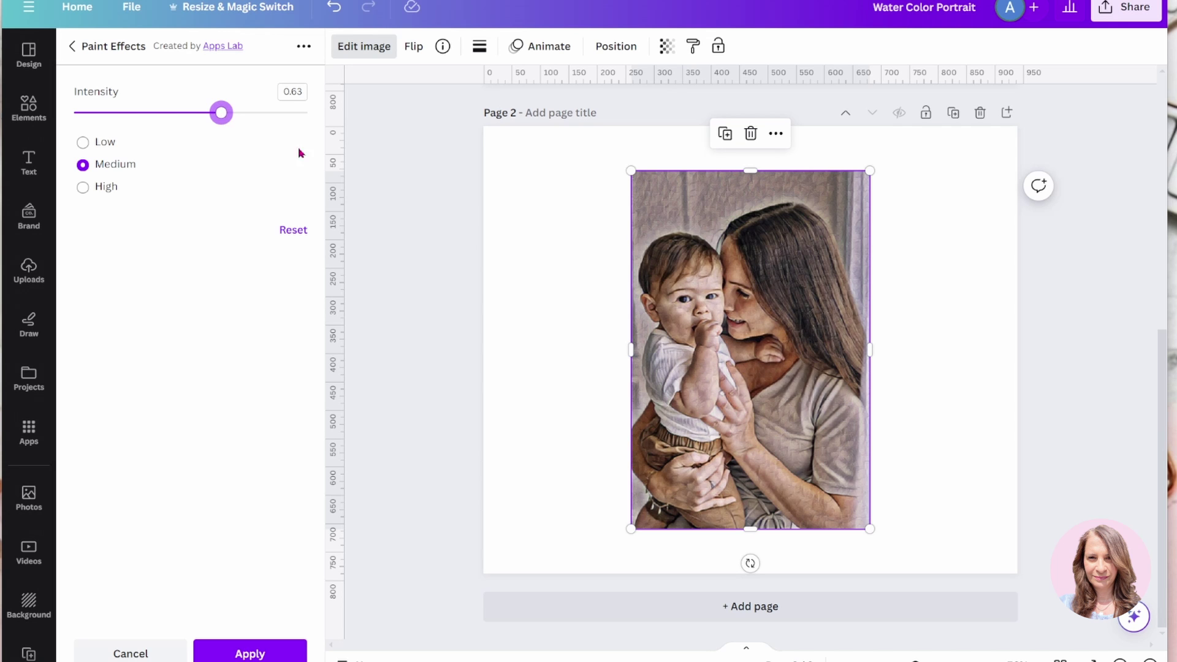
click(265, 654)
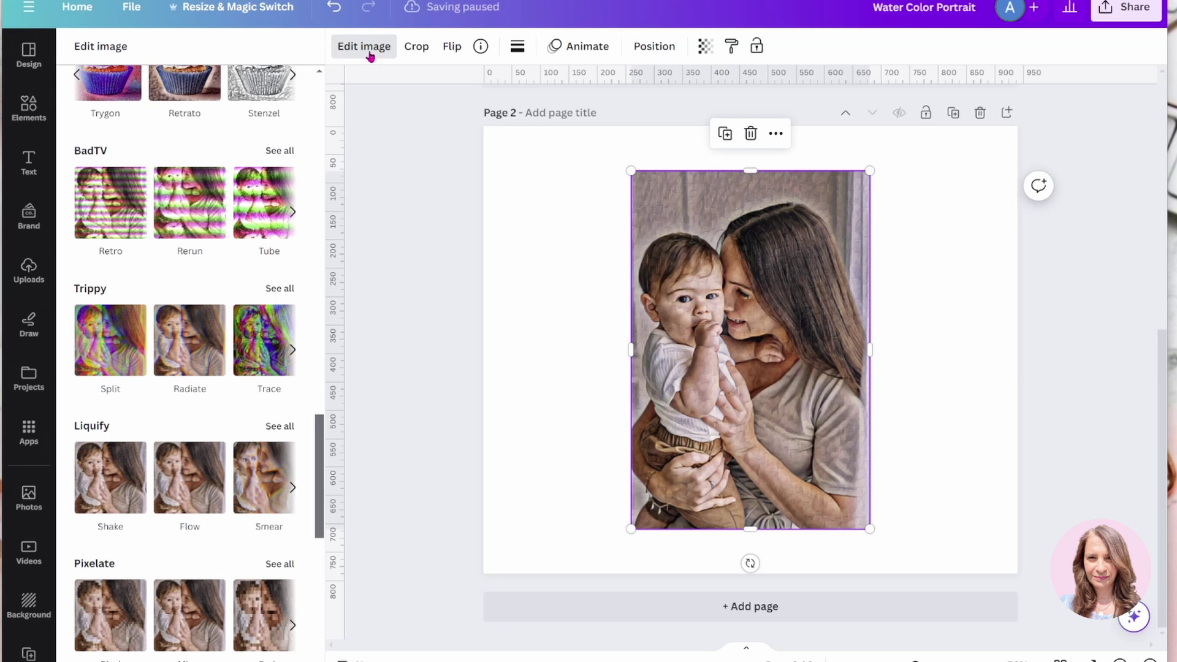
- Remove the background from the painted mother-and-baby photo with Background Remover
scroll(115, 148, up, 15)
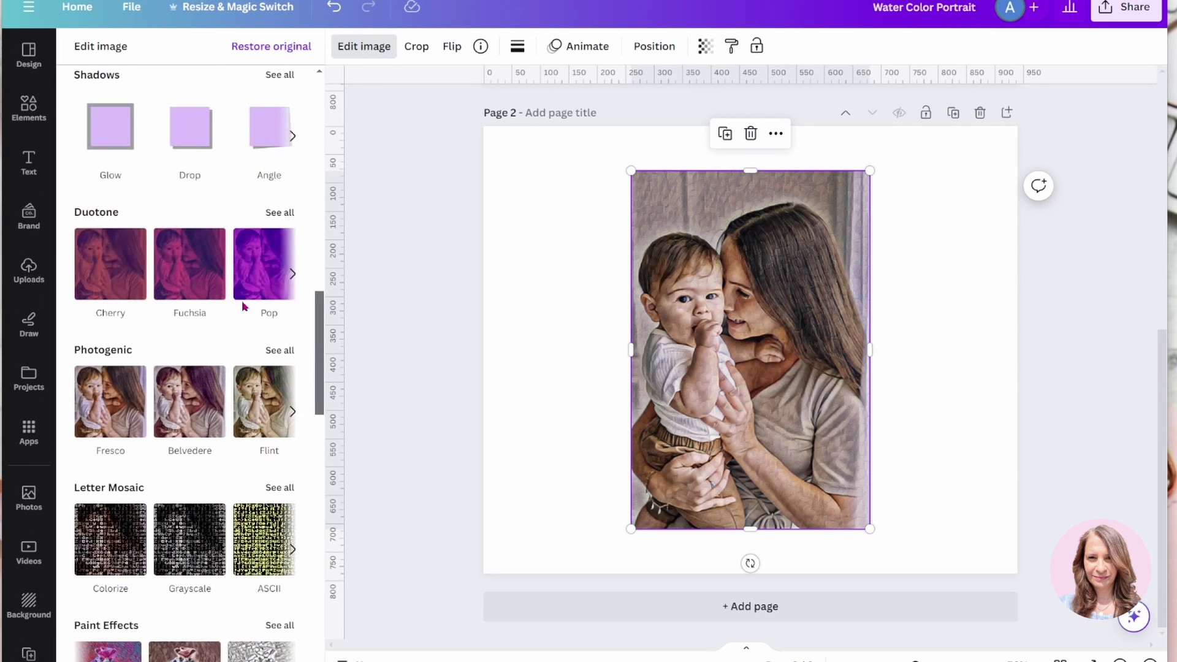
scroll(116, 148, up, 10)
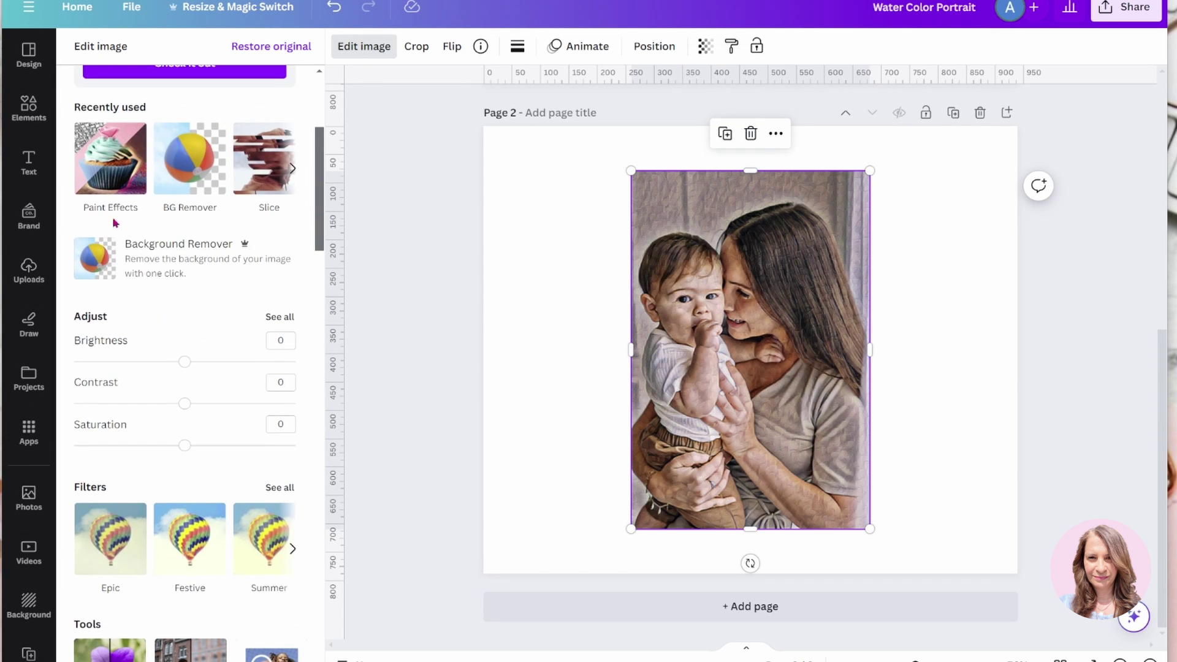
click(141, 262)
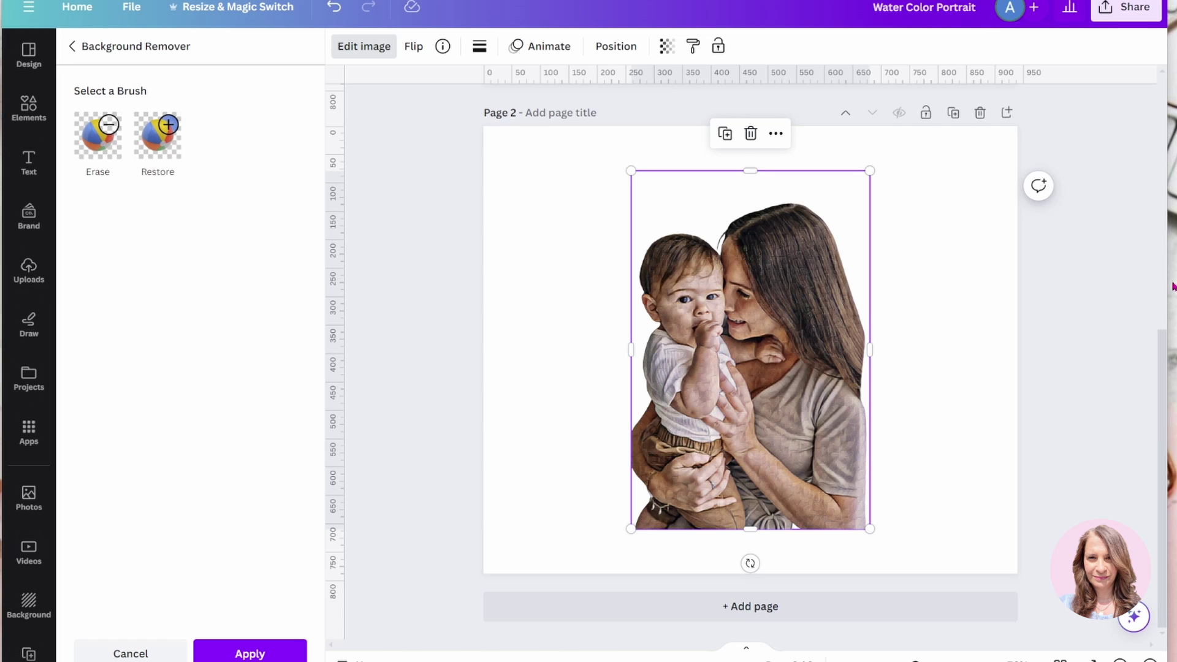
- Enlarge the cut-out mother and baby and move them down to the page's bottom edge
drag(1161, 282, 1176, 282)
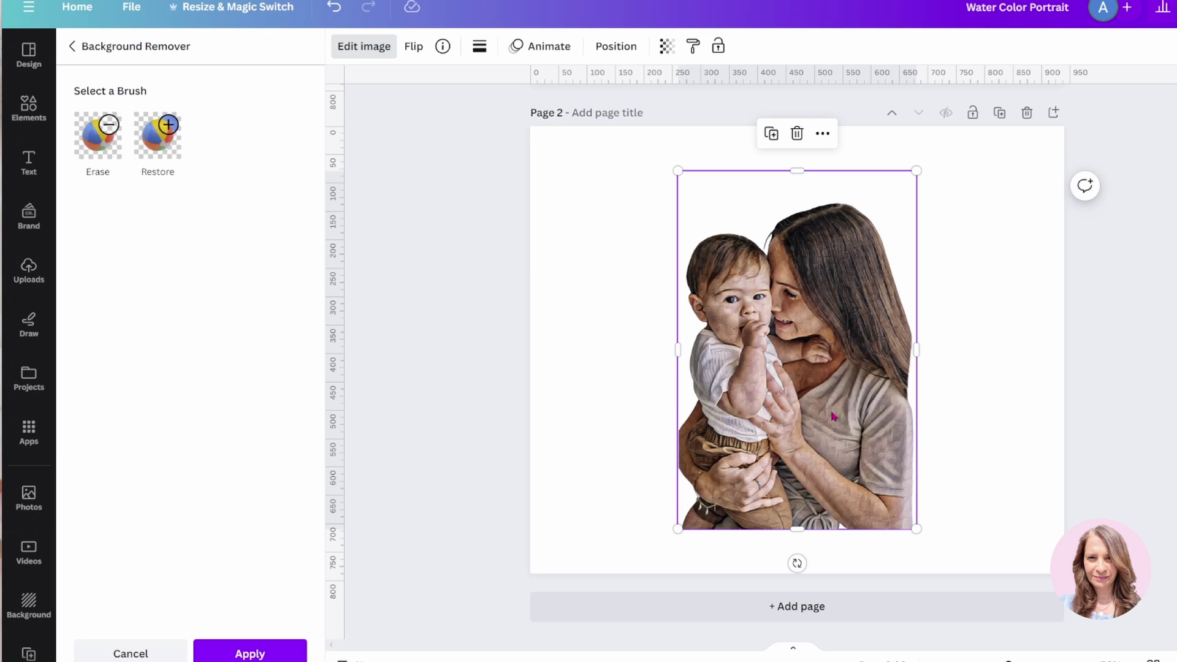
drag(917, 170, 927, 154)
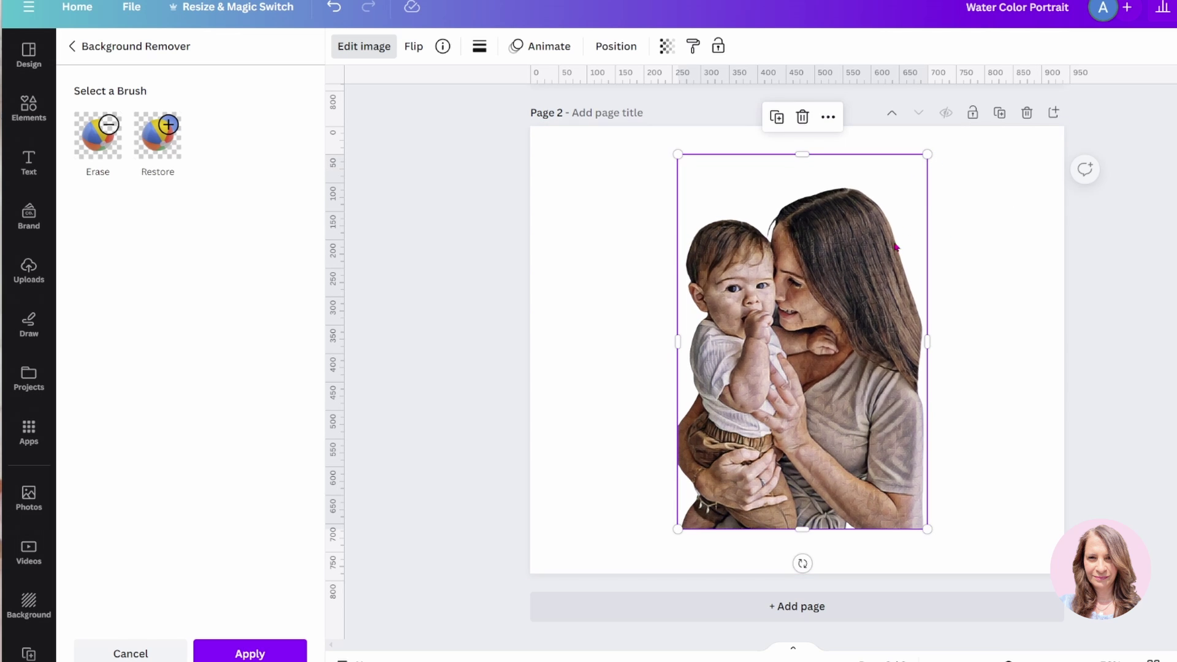
drag(678, 528, 663, 550)
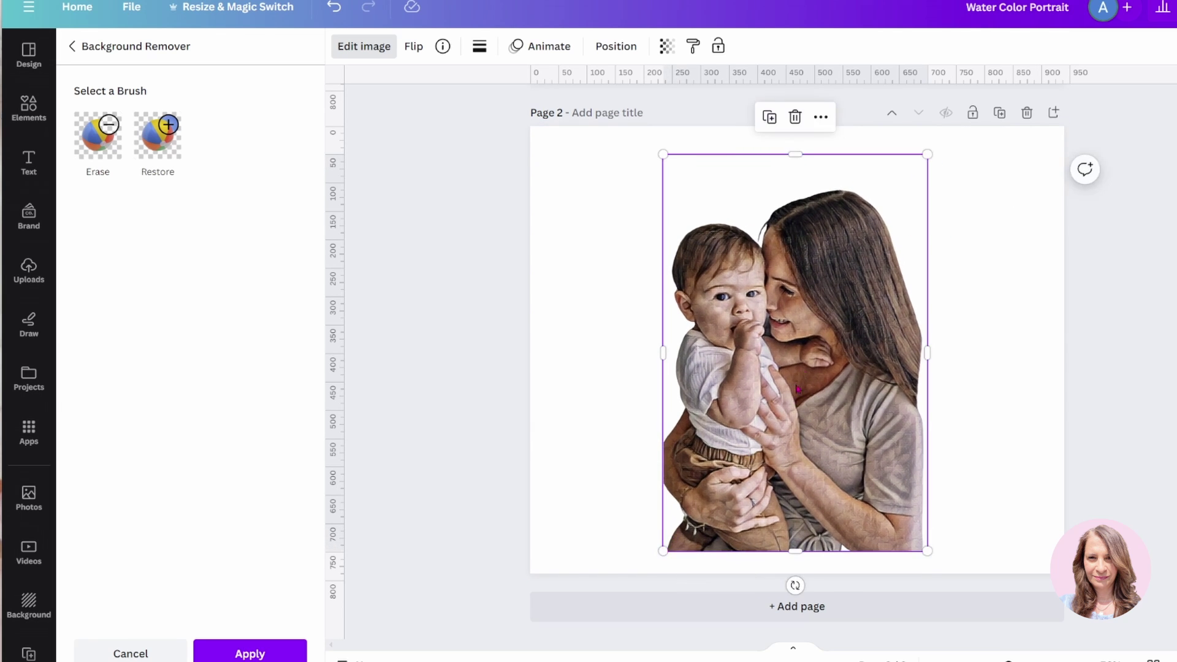
drag(798, 388, 800, 411)
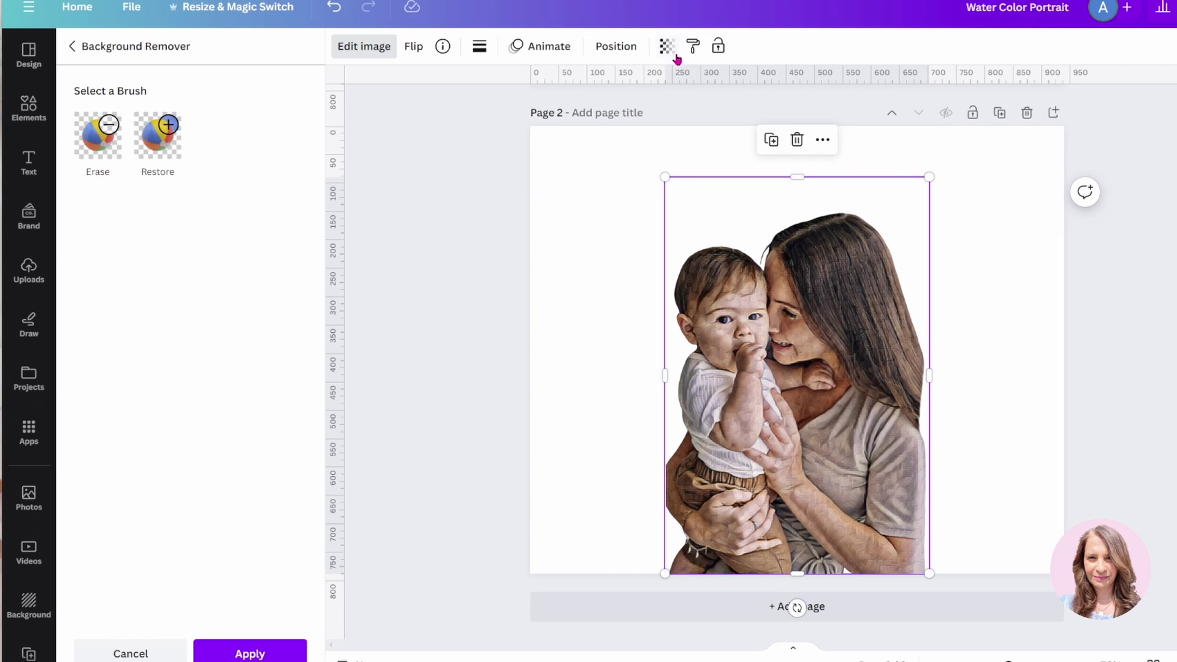
click(604, 164)
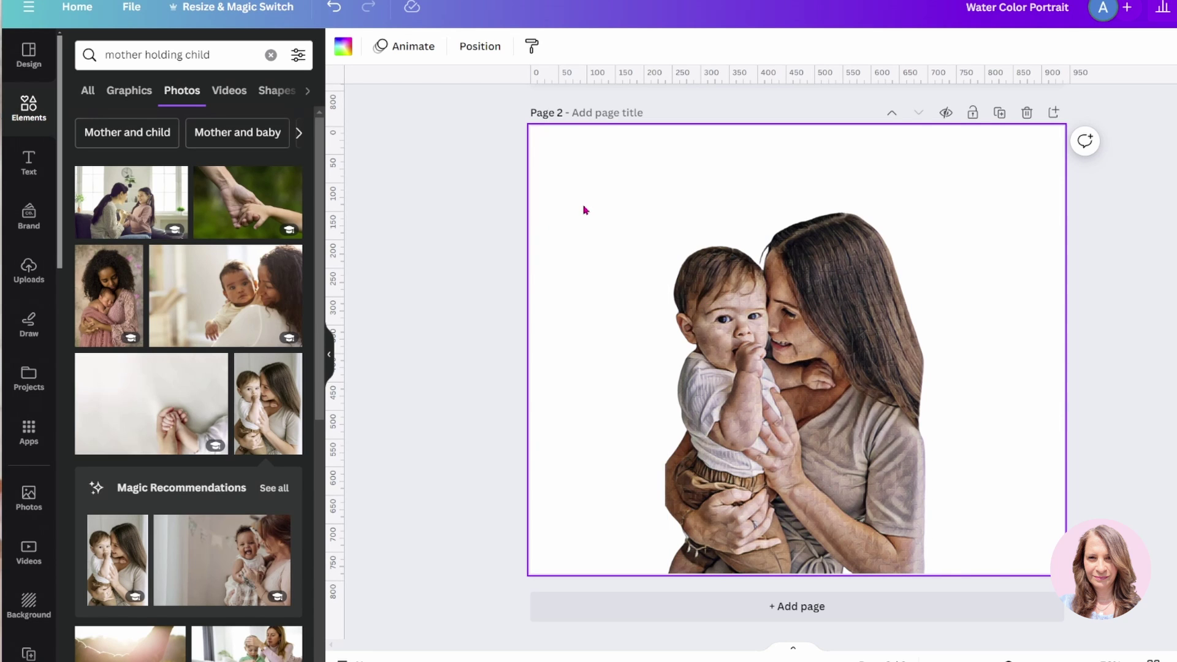
- Search Elements for 'pastel watercolor' and filter the results to Graphics
click(29, 106)
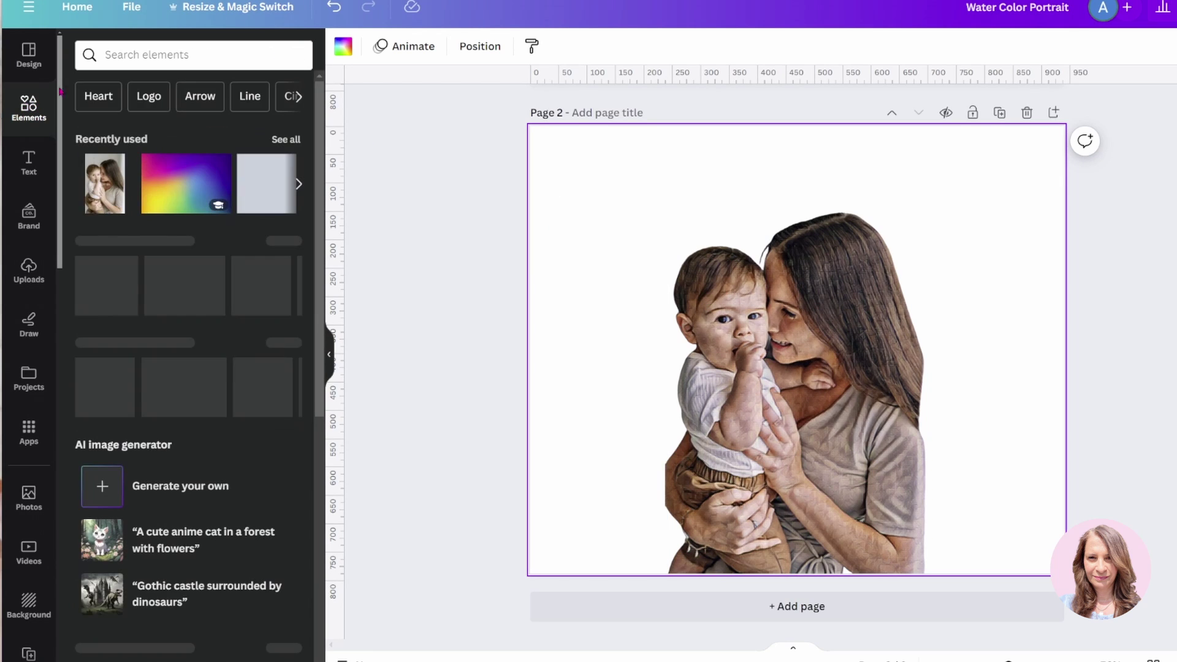
click(203, 54)
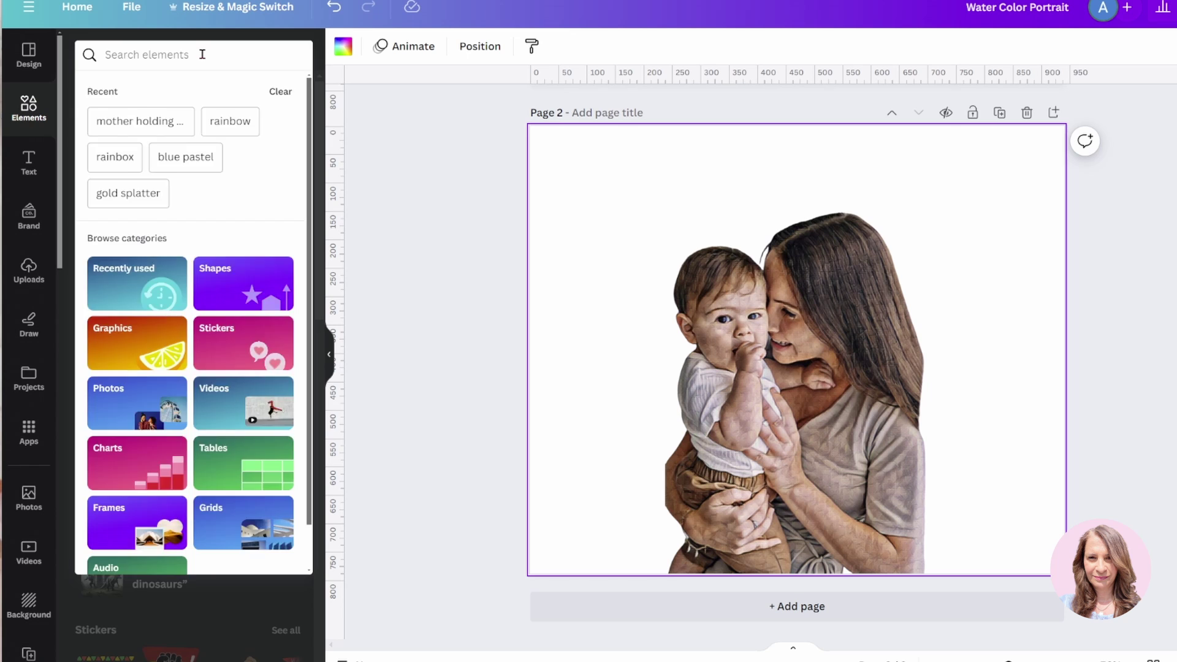
text(pastel watercolor)
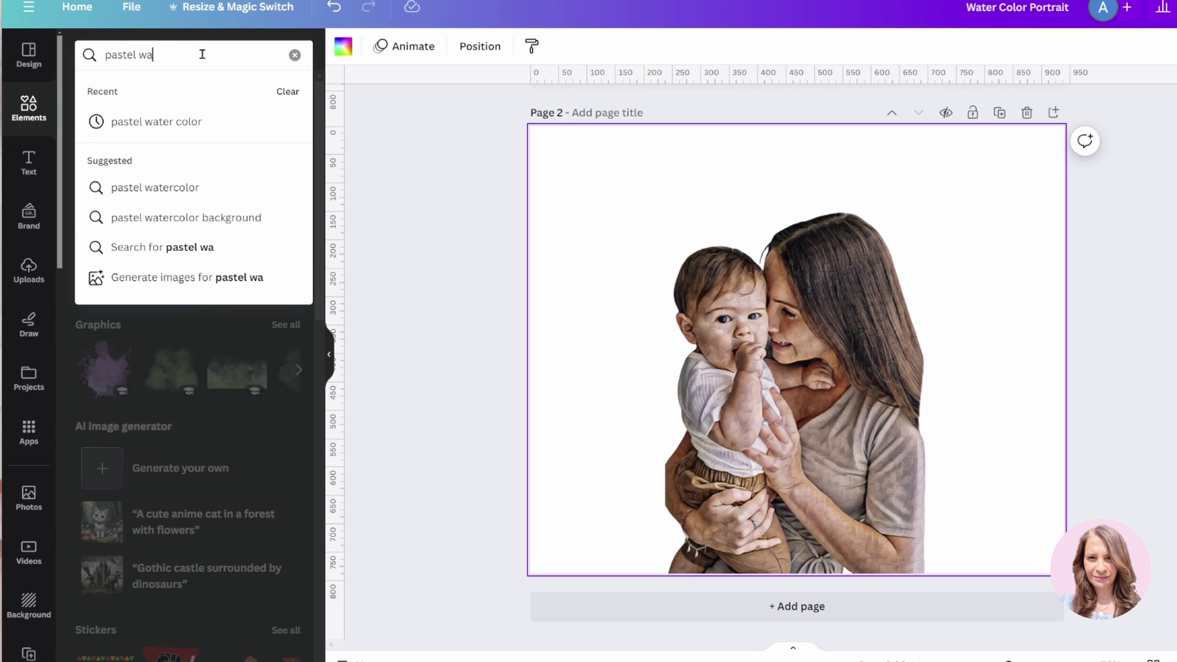
key(Return)
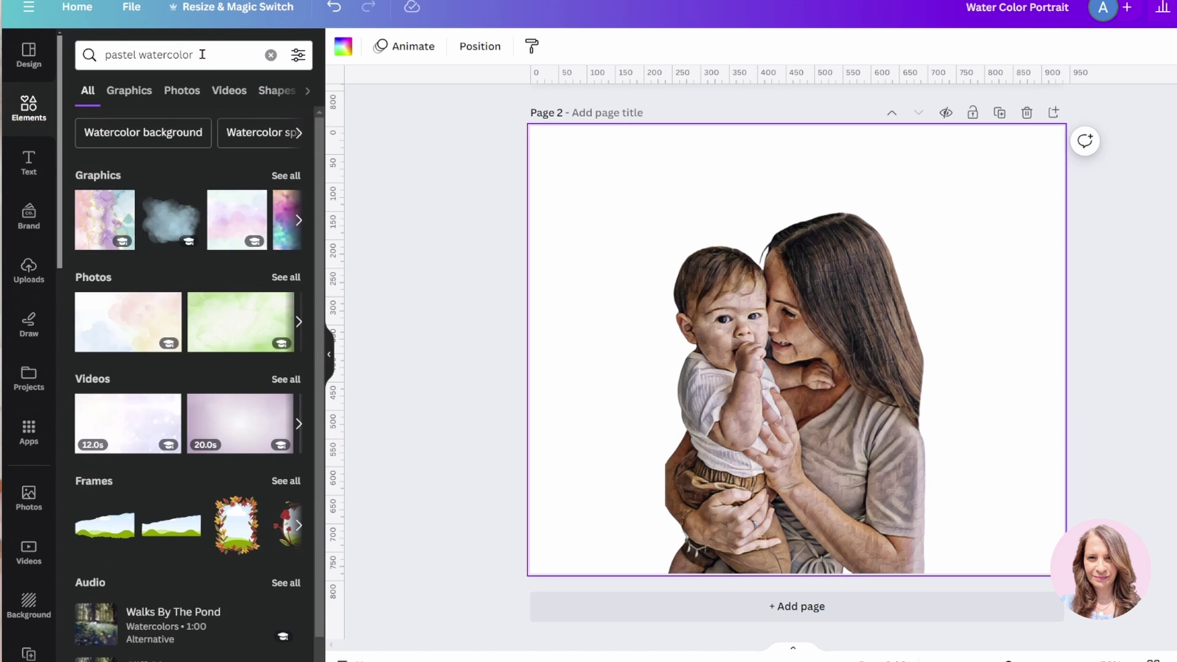
click(286, 178)
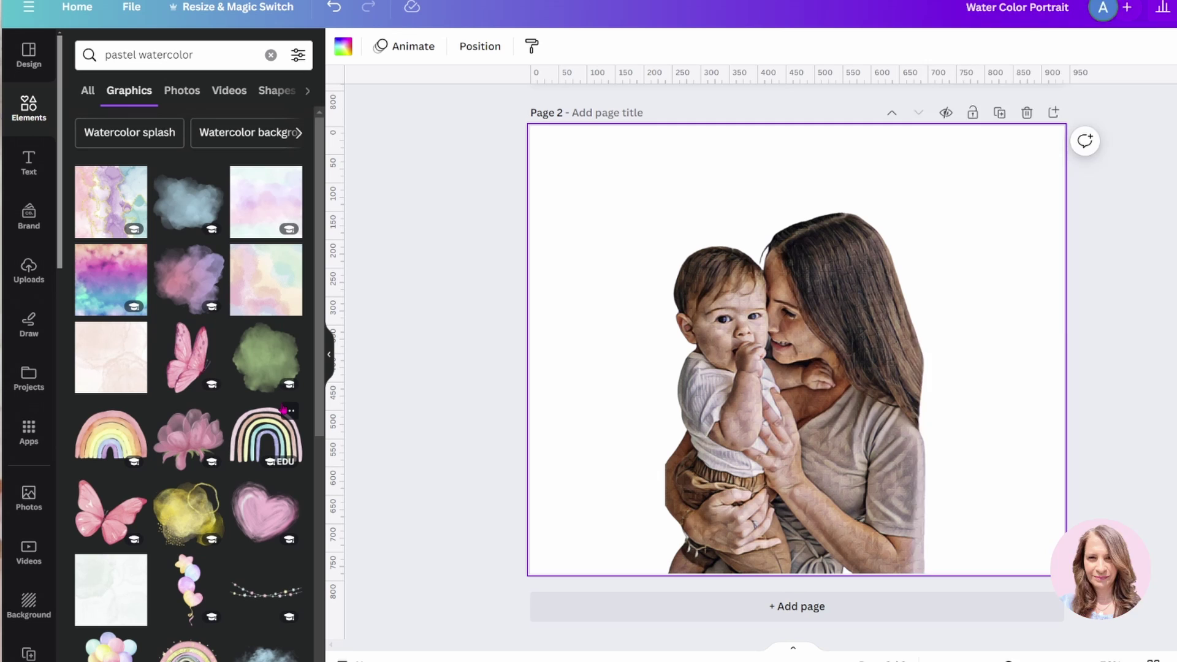
- Add pink and yellow-pink watercolor clouds, rotating and enlarging the yellow-pink one
click(191, 288)
drag(779, 309, 710, 330)
scroll(219, 440, down, 5)
click(110, 448)
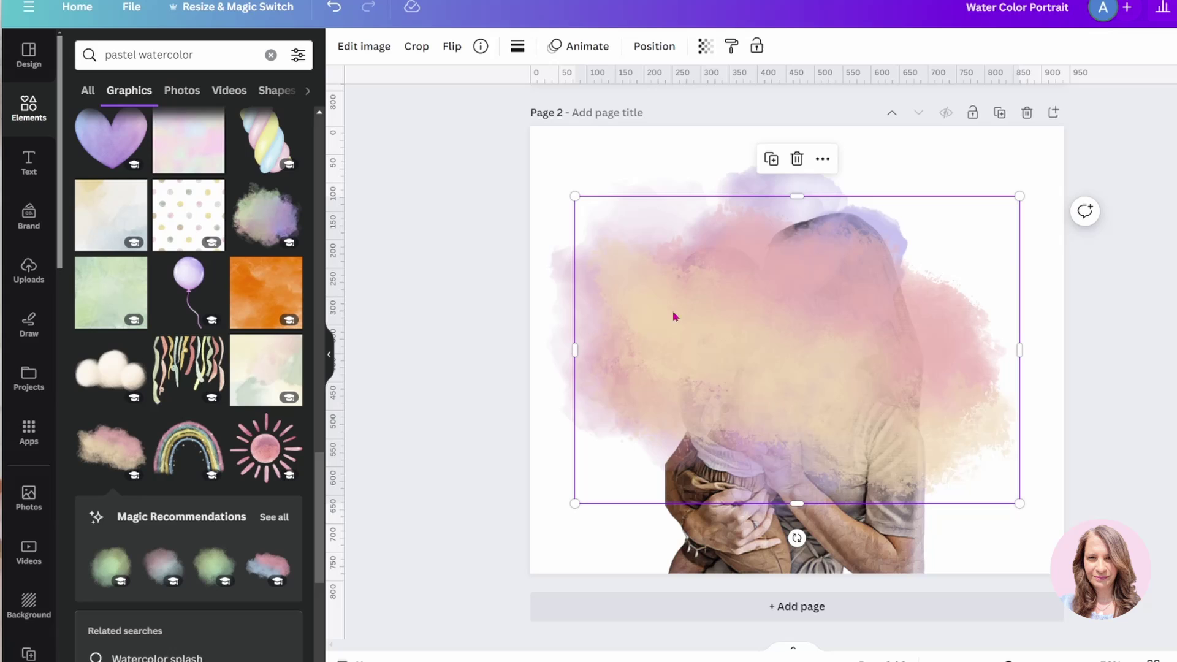
drag(928, 332, 959, 358)
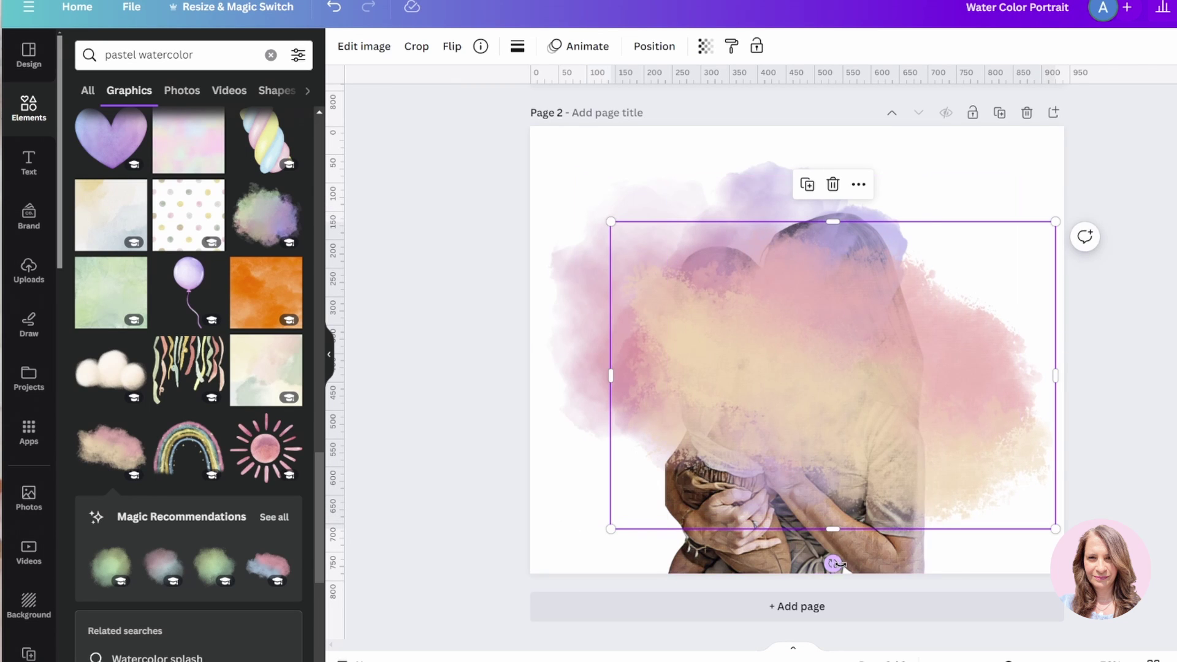
drag(833, 561, 631, 244)
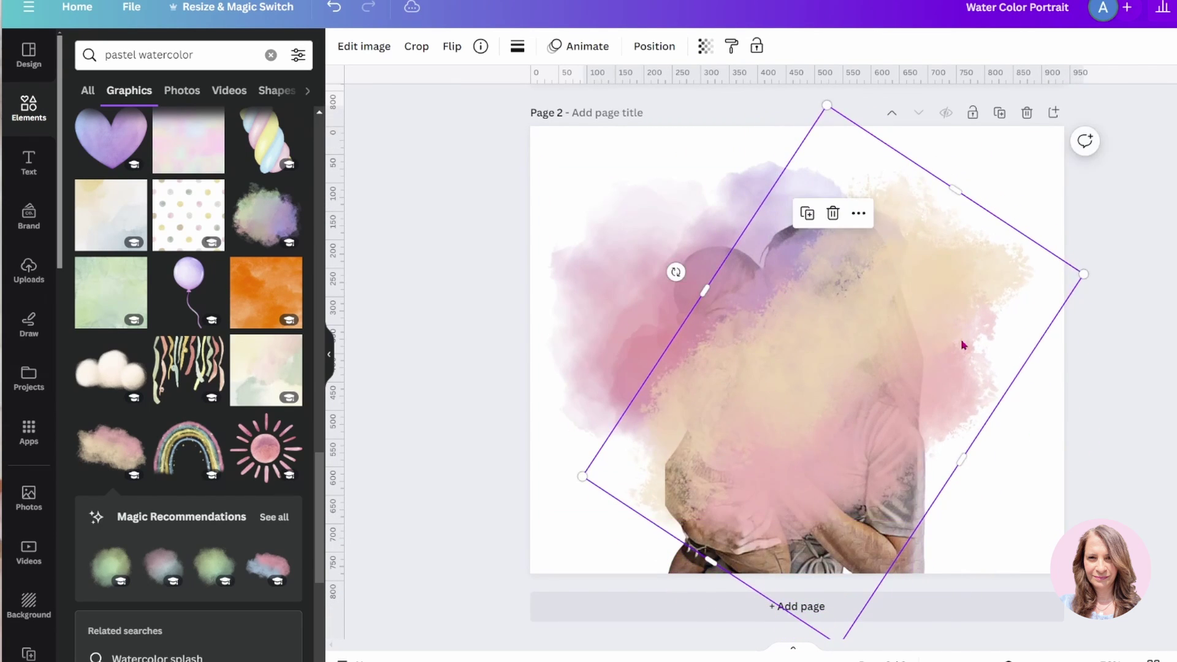
drag(965, 346, 1006, 371)
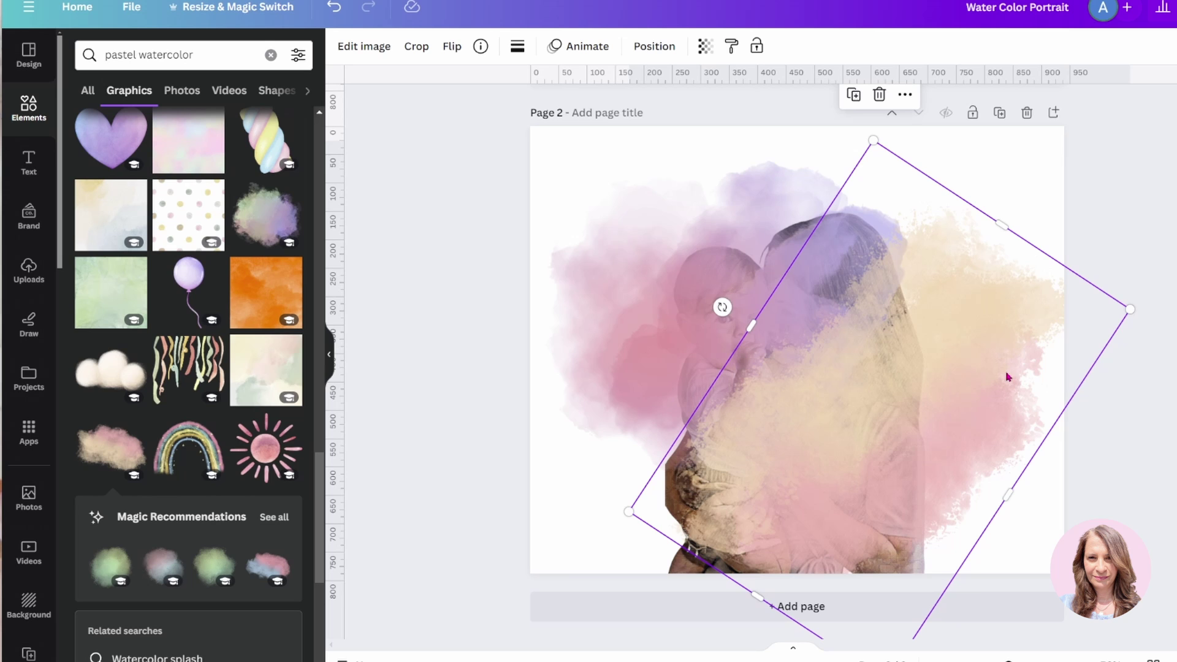
drag(874, 140, 854, 79)
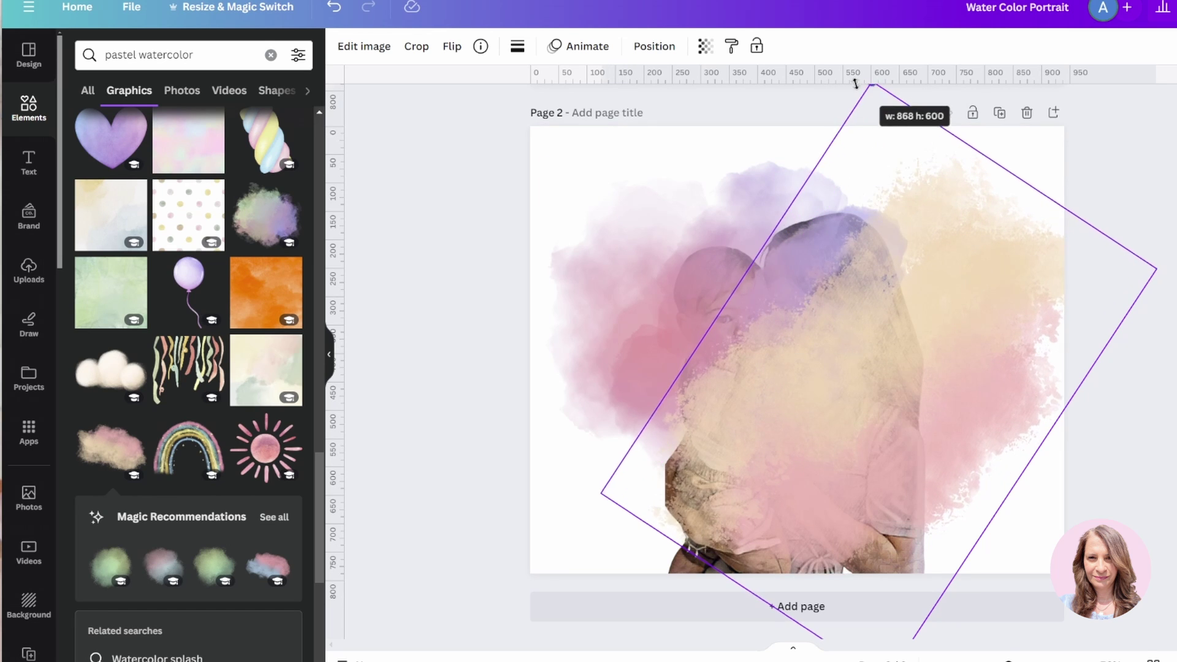
- Enlarge the pink watercolor splash toward the top-left and shift it down and right
click(636, 249)
drag(544, 168, 455, 112)
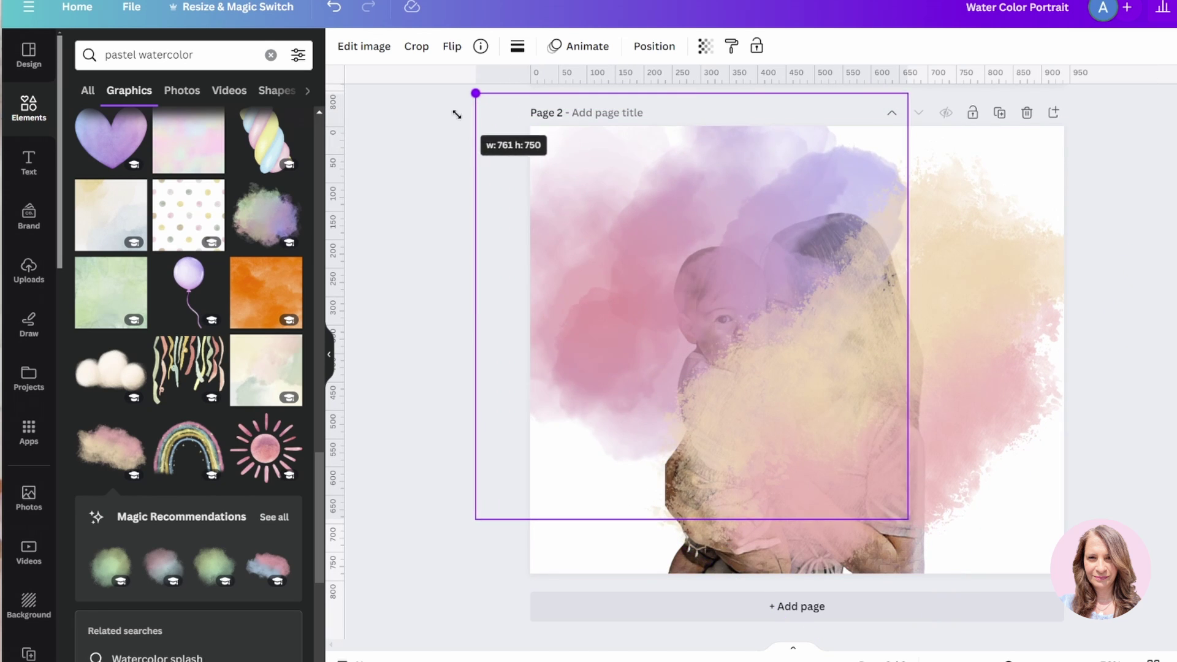
drag(639, 213, 659, 252)
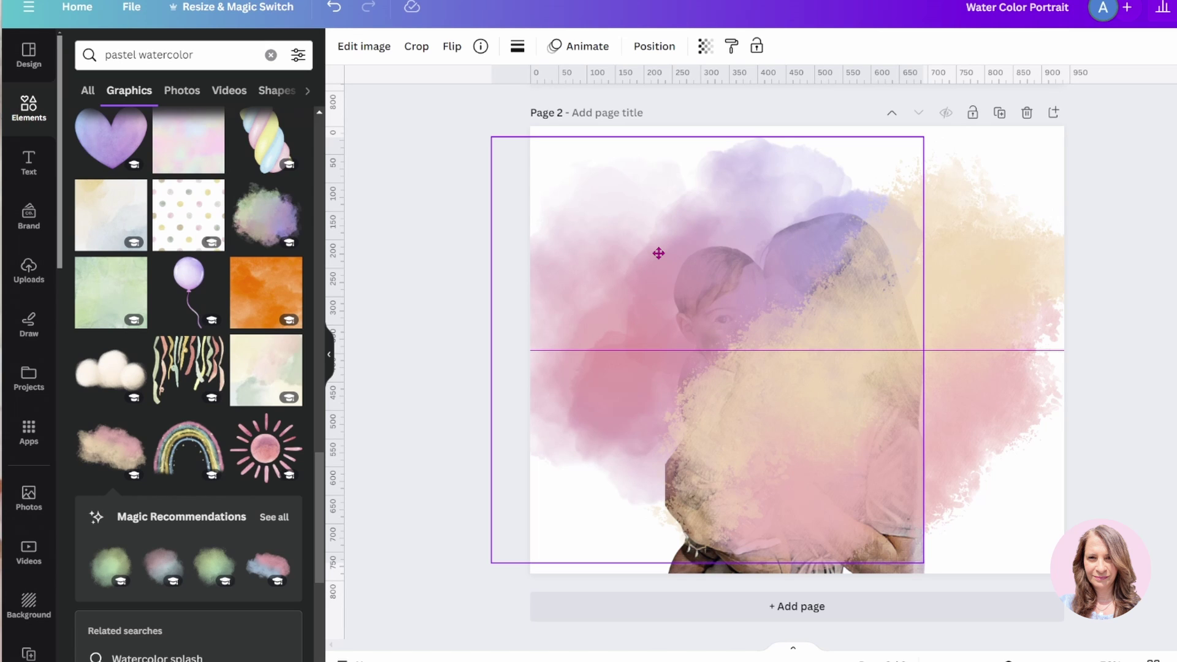
drag(659, 253, 658, 253)
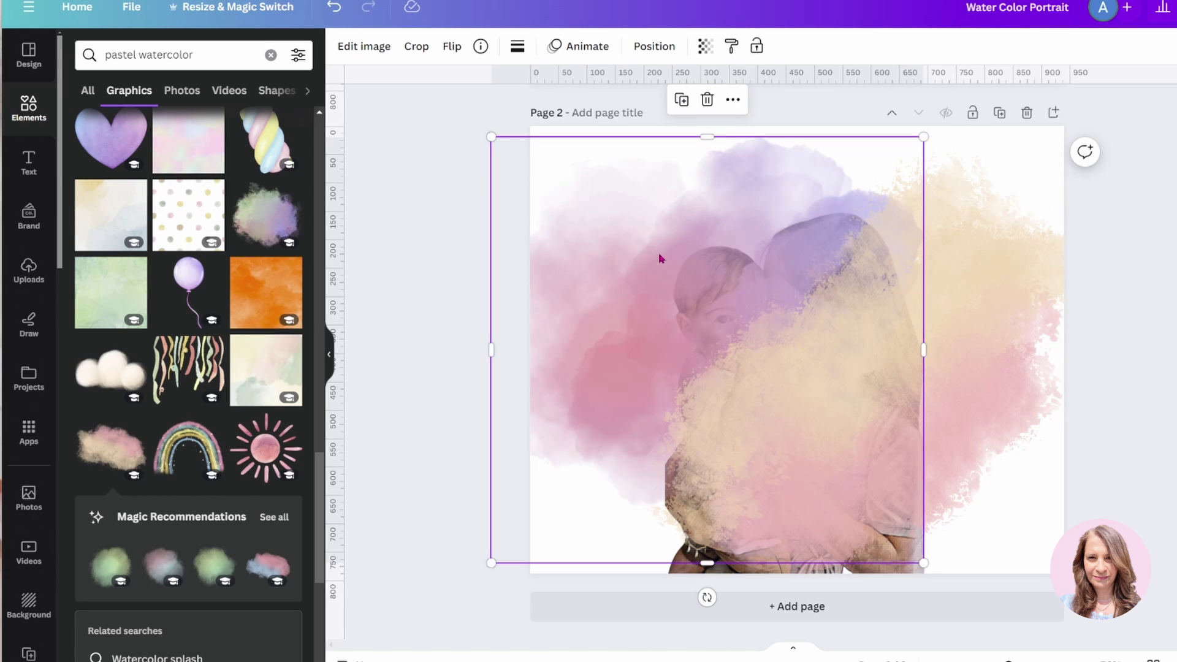
- Move both watercolor layers below the portrait in the Layers list
click(654, 49)
drag(250, 200, 242, 273)
drag(247, 151, 250, 228)
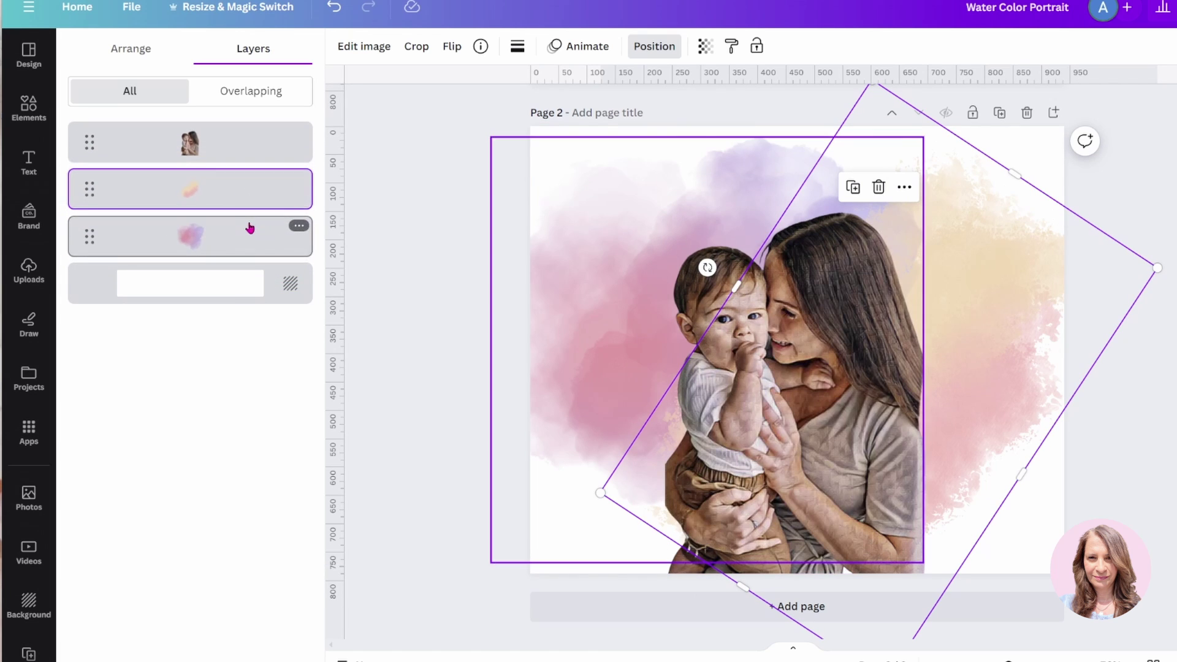
click(479, 192)
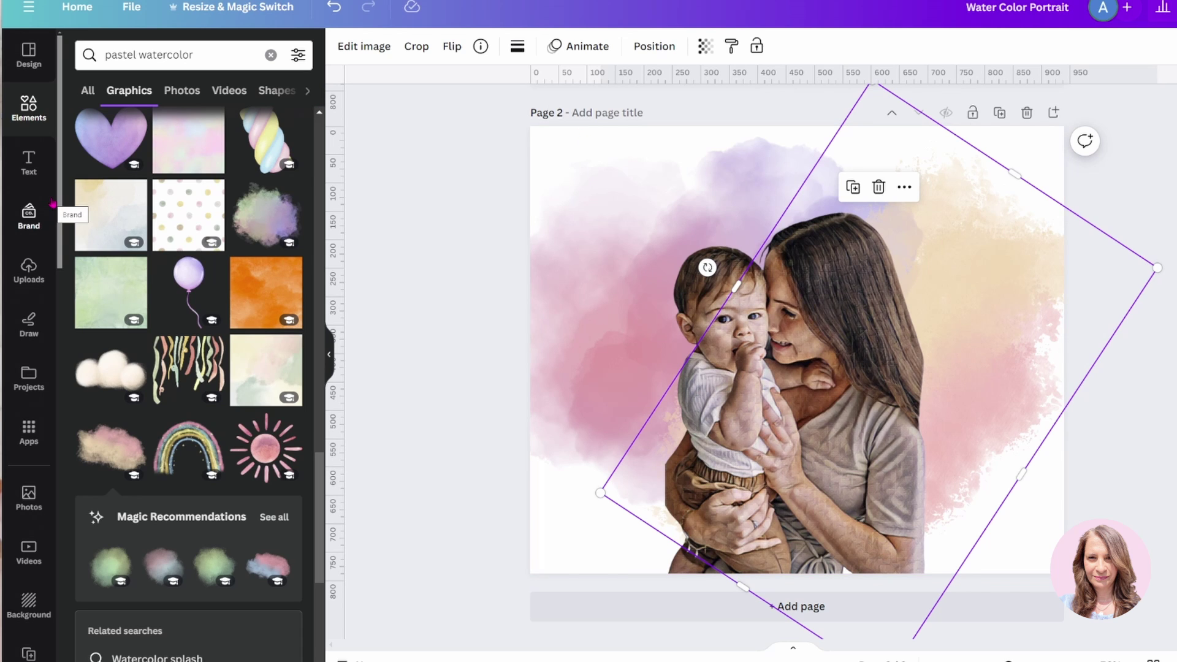
- Add the green watercolor texture and set it as the page background
click(111, 292)
right_click(749, 293)
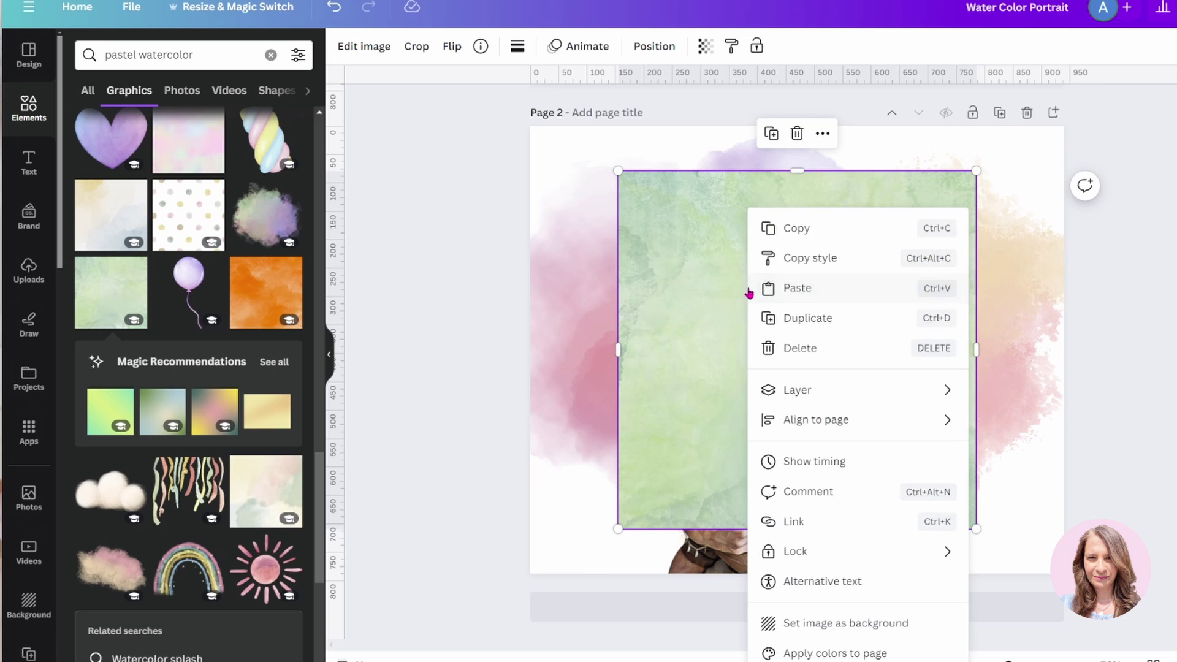
click(789, 623)
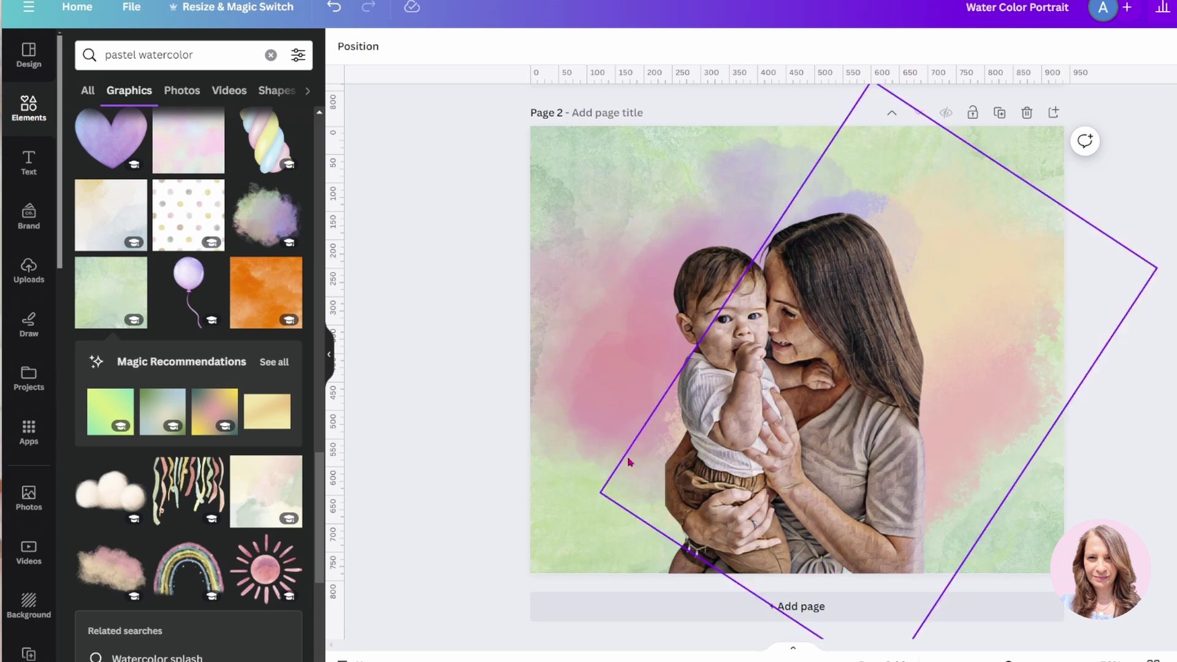
click(104, 53)
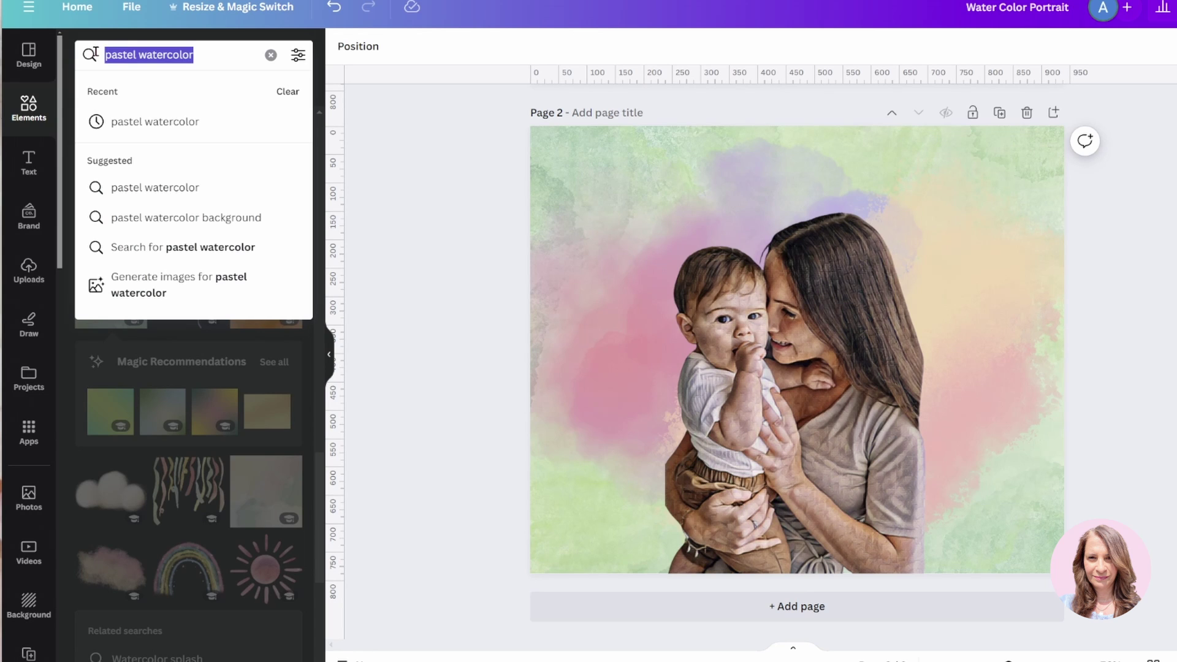
- Search Elements for 'green shade' graphics
text(green)
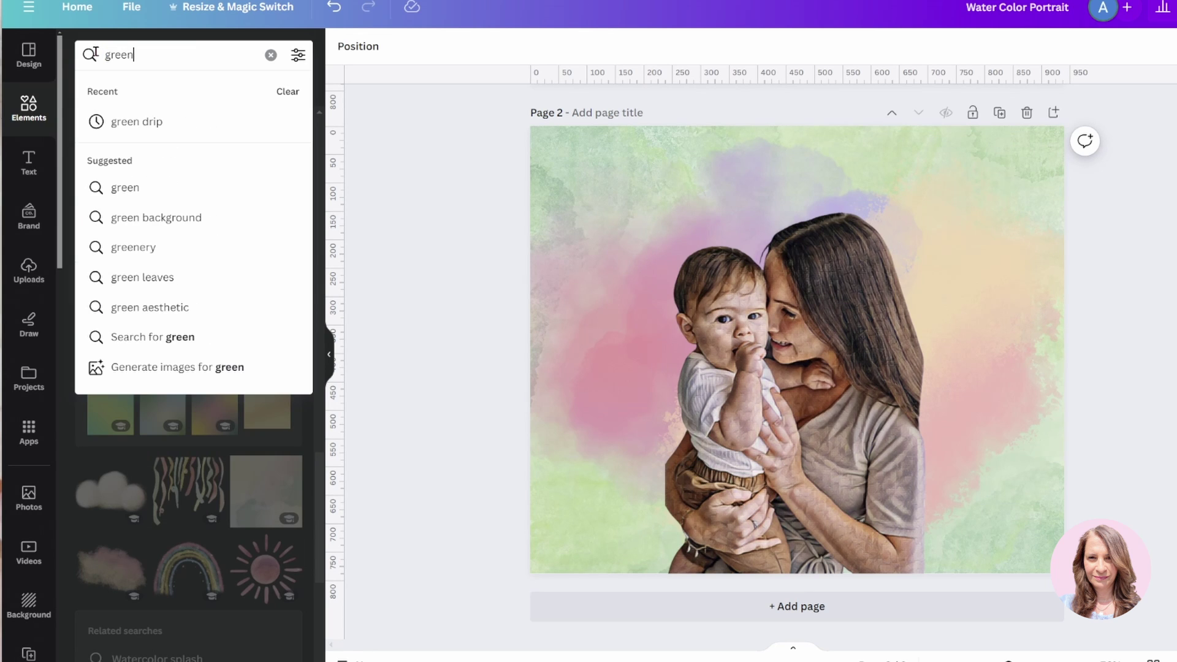
text( shadow)
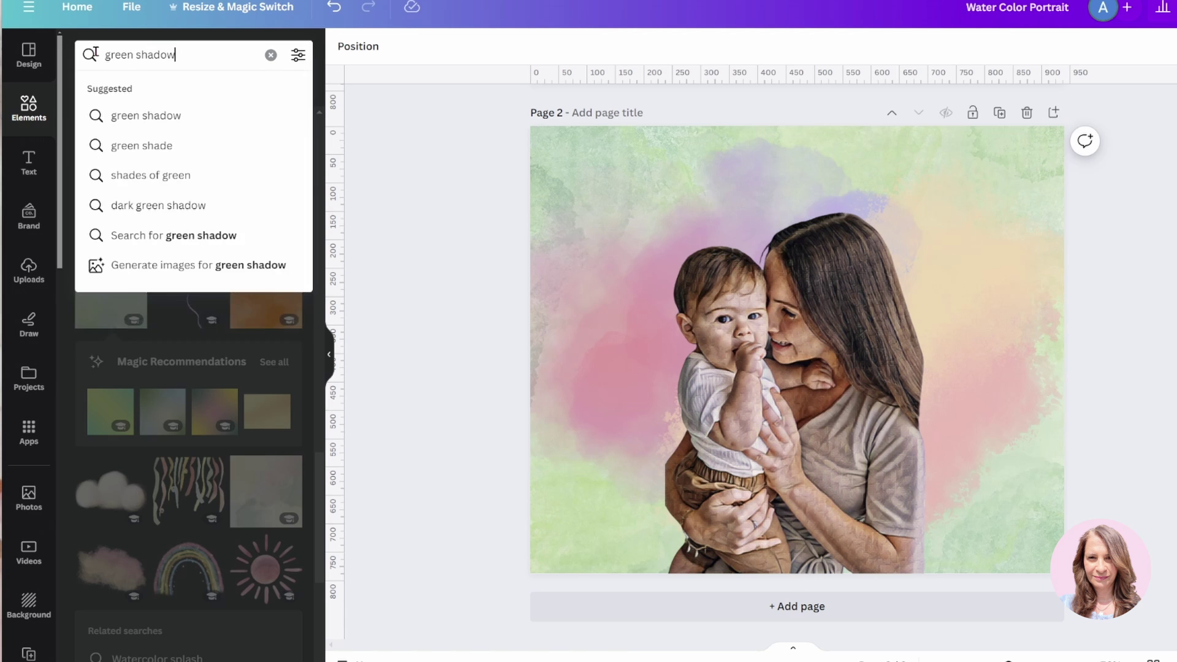
key(Return)
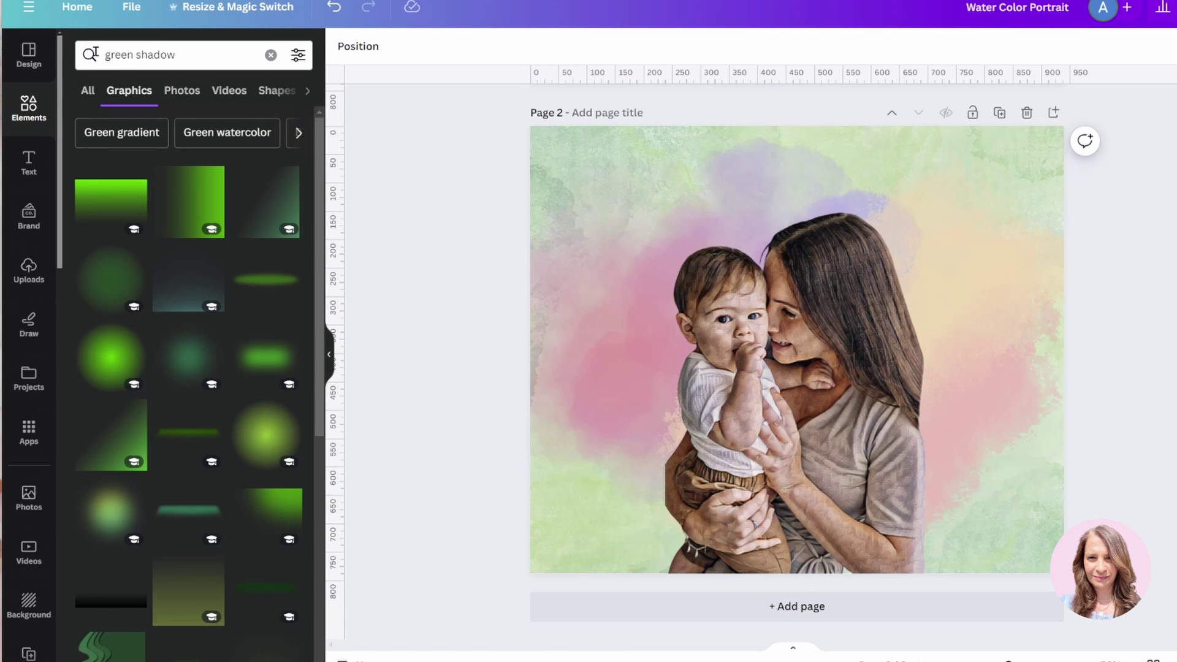
key(BackSpace)
key(BackSpace)
text(e)
key(Return)
- Add the light green gradient band at the page bottom, stretched to full width
click(189, 342)
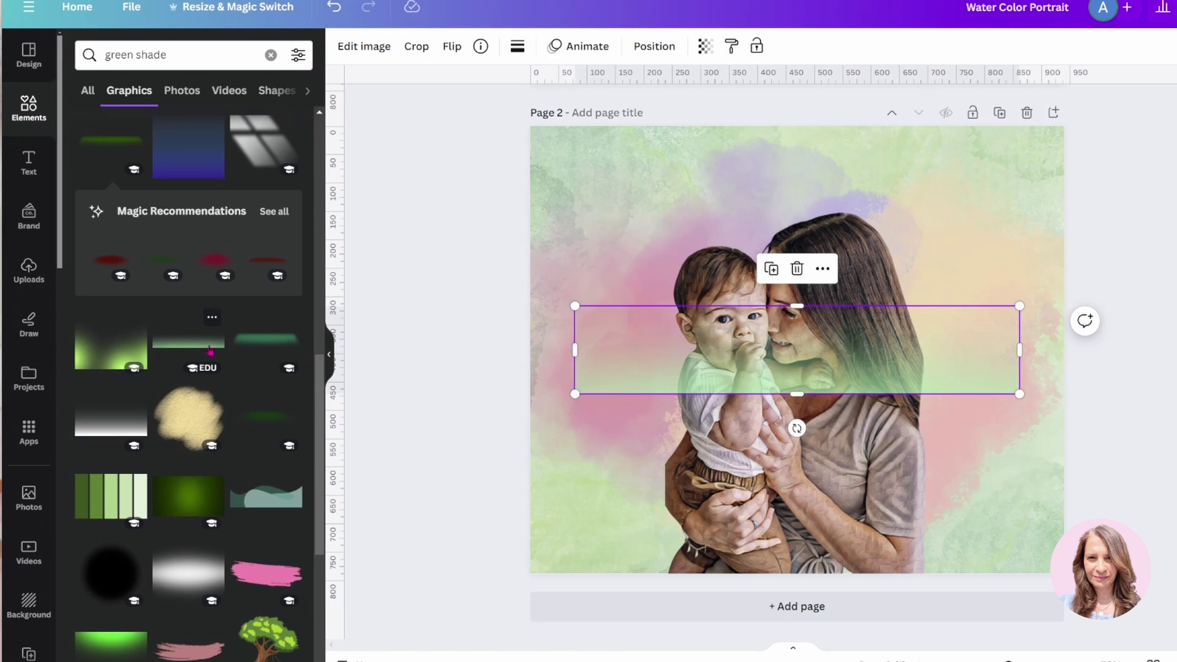
drag(732, 375, 688, 553)
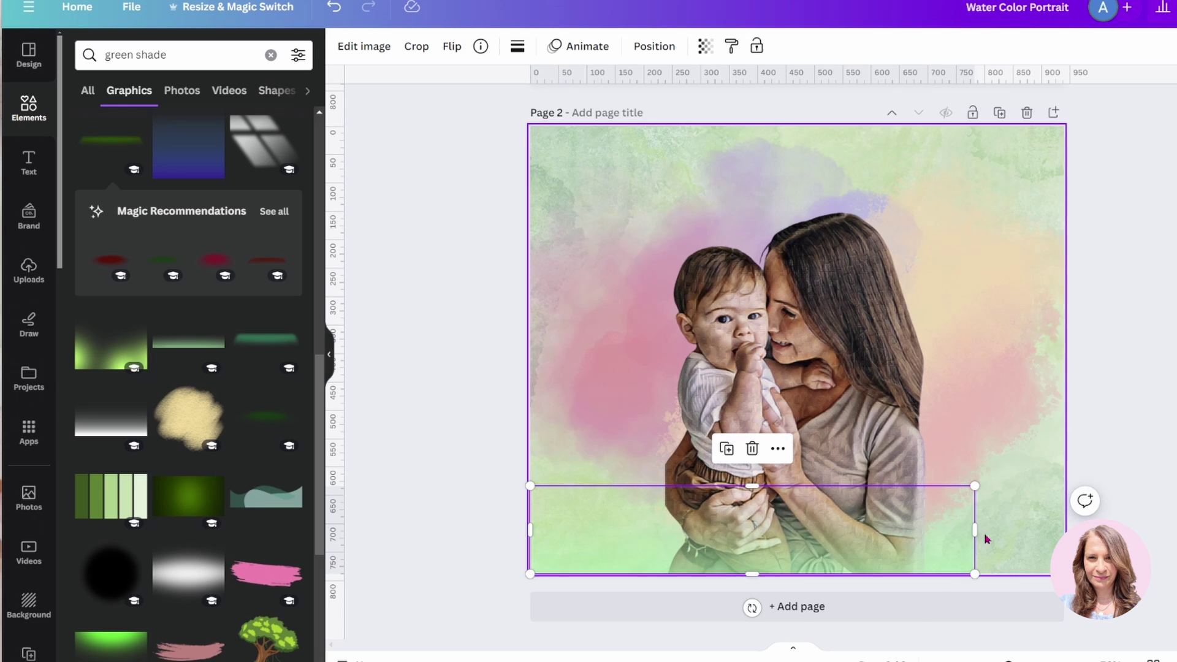
drag(973, 528, 1065, 528)
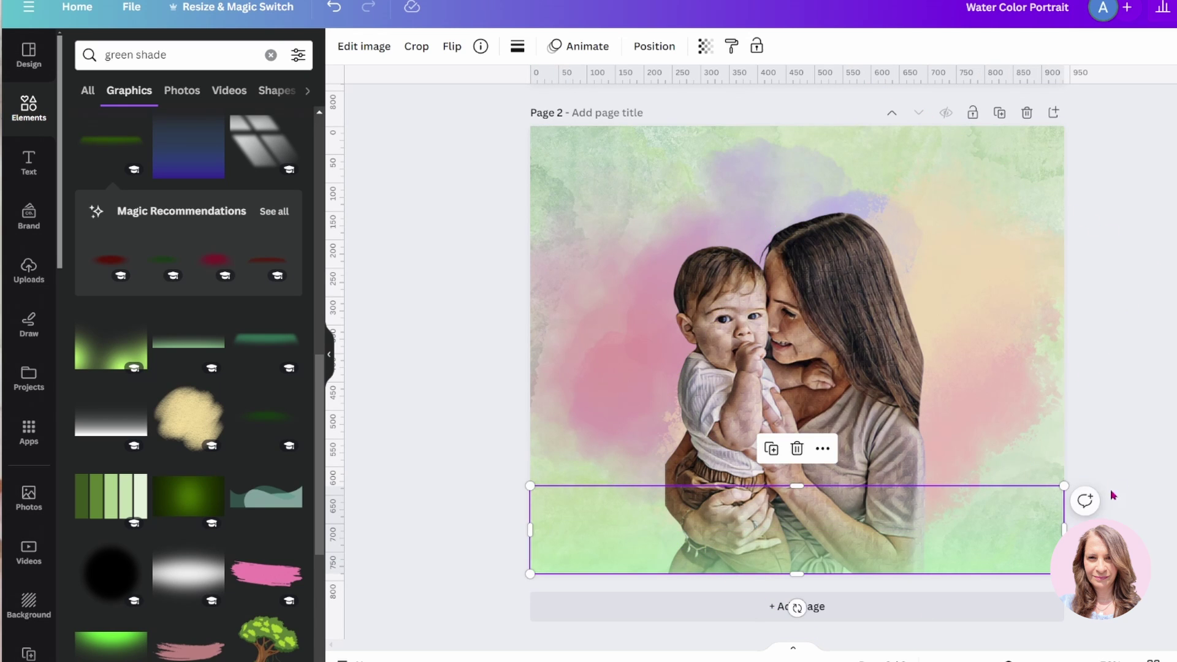
click(1127, 474)
click(1043, 559)
drag(782, 505, 787, 512)
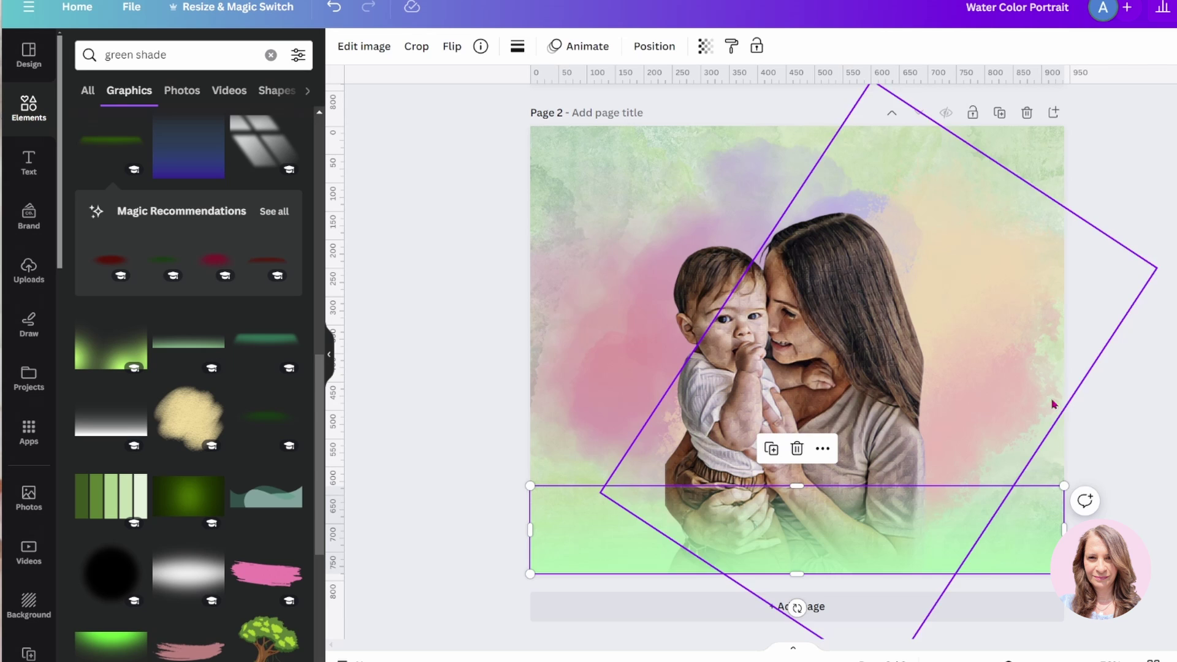
click(1133, 368)
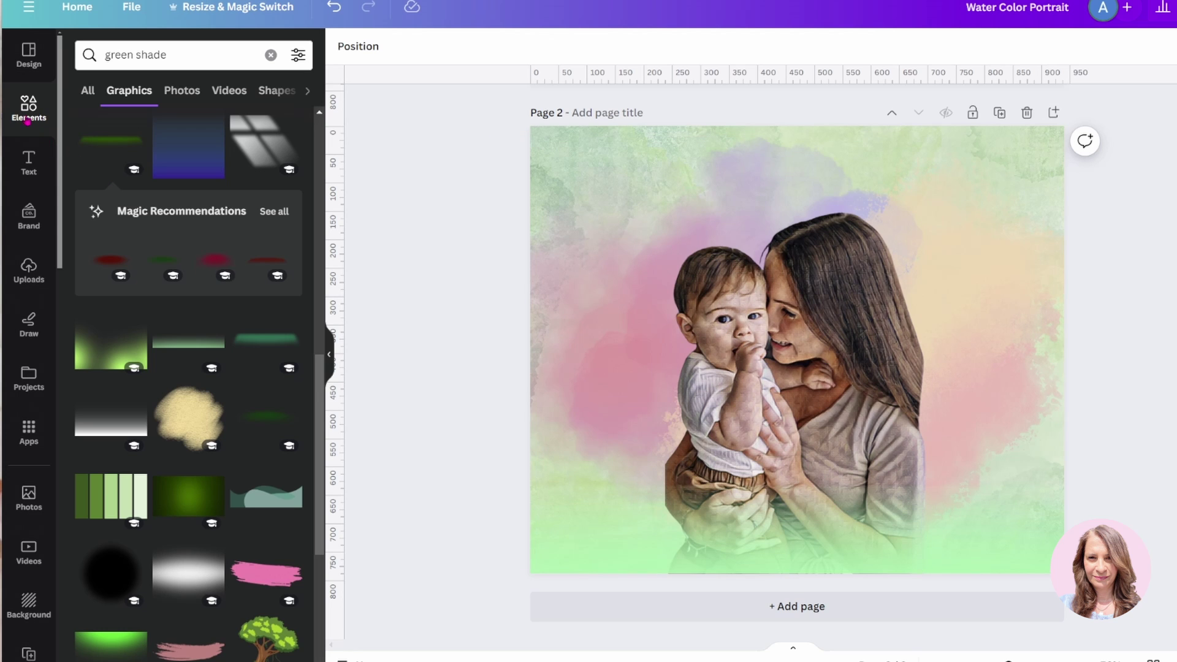
- Search Elements for 'clouds' and filter the results to Graphics
click(28, 122)
click(187, 55)
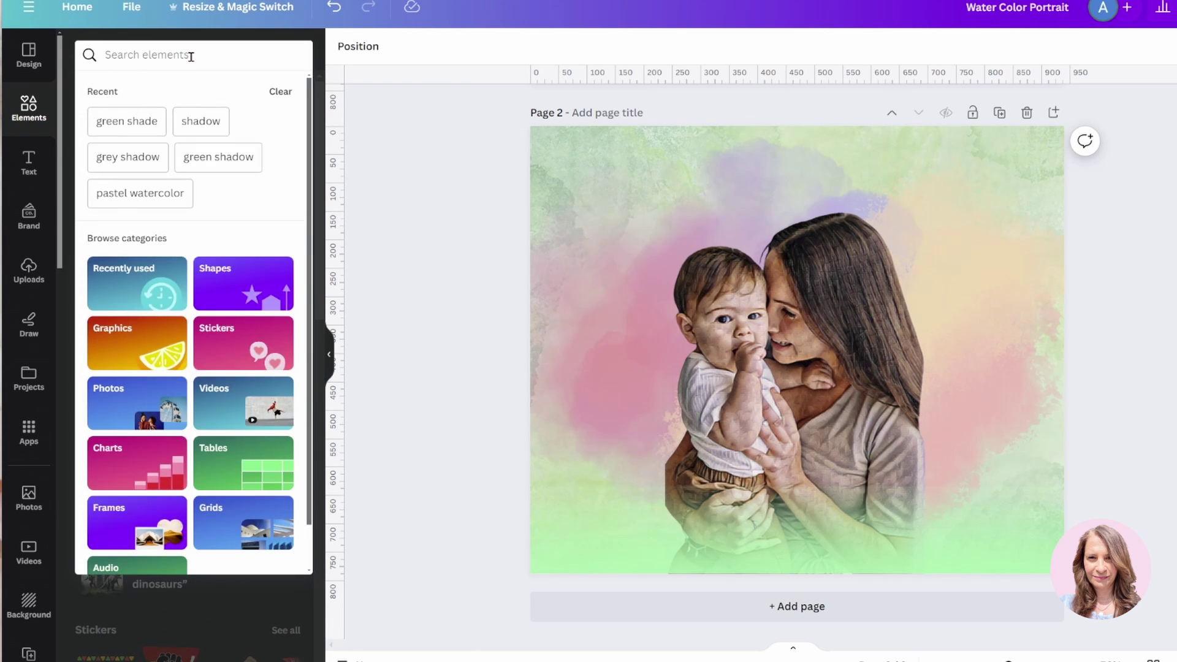
text(clouds)
key(Return)
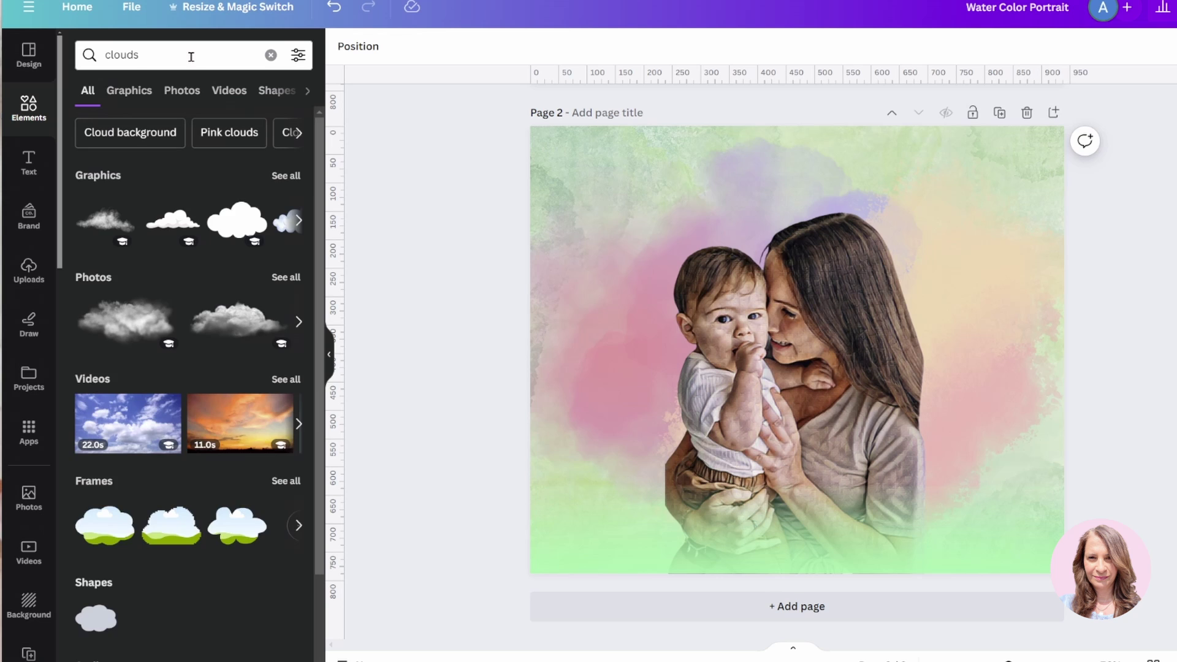
click(286, 176)
- Add a fluffy cloud, tilt it about -32 degrees, shrink it and place it top-left
click(265, 202)
drag(874, 304, 677, 146)
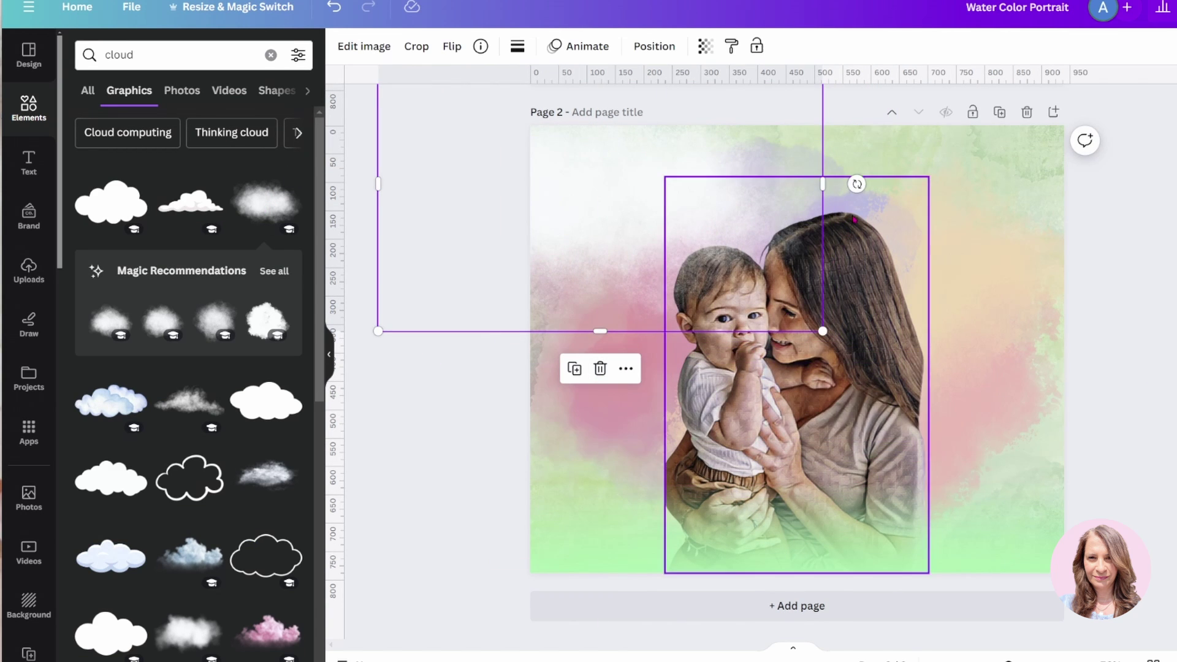
drag(856, 184, 837, 8)
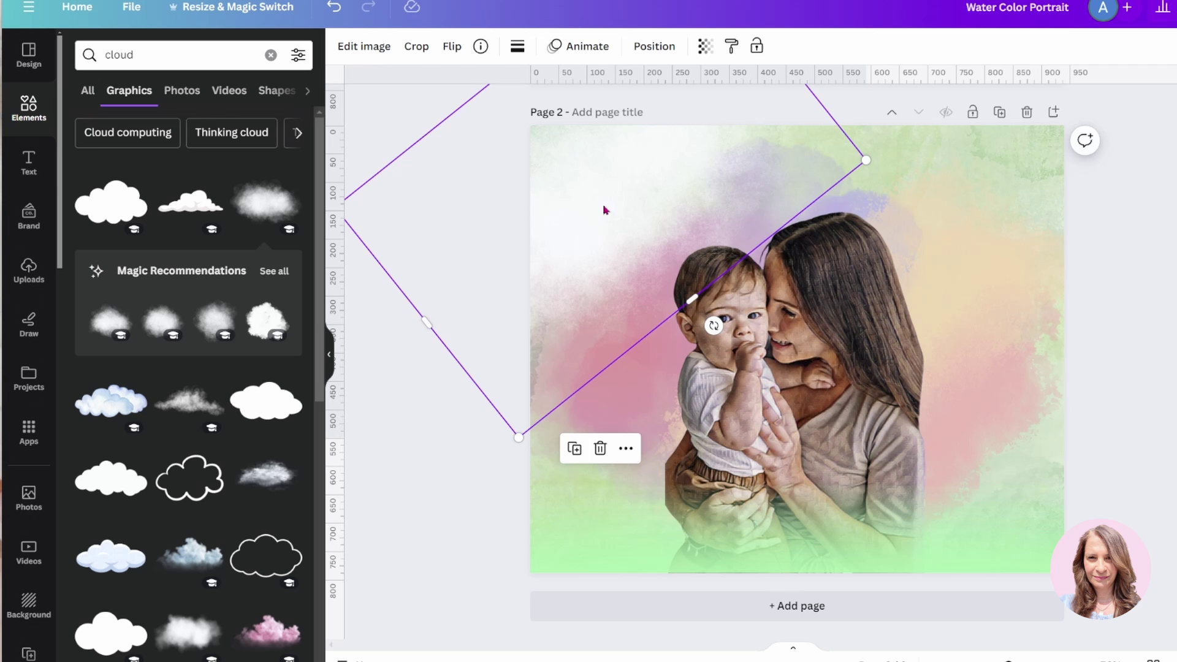
drag(602, 207, 576, 242)
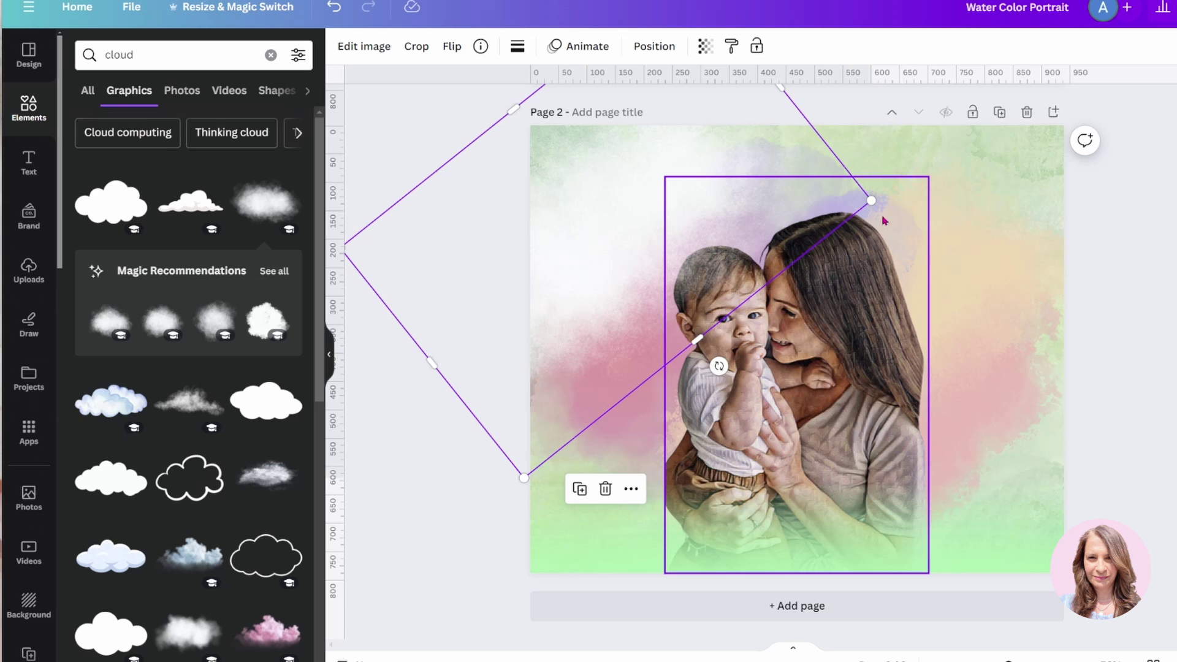
drag(873, 199, 830, 205)
drag(539, 289, 547, 278)
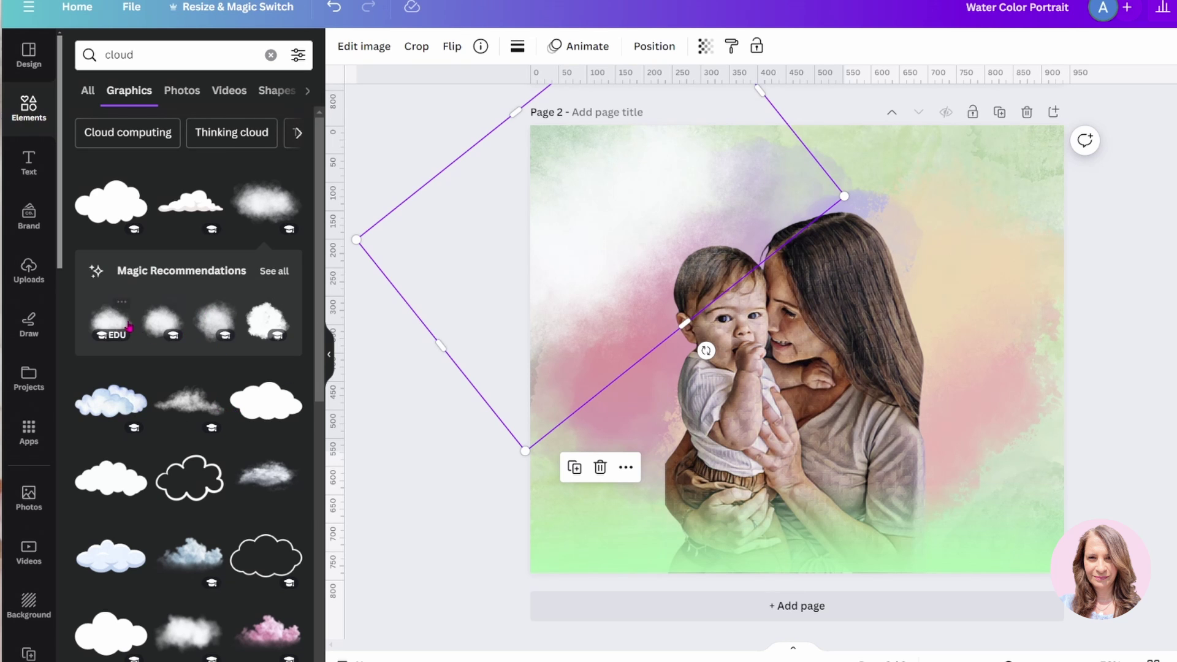
- Add the soft white cloud graphic onto the portrait page
click(122, 302)
click(371, 334)
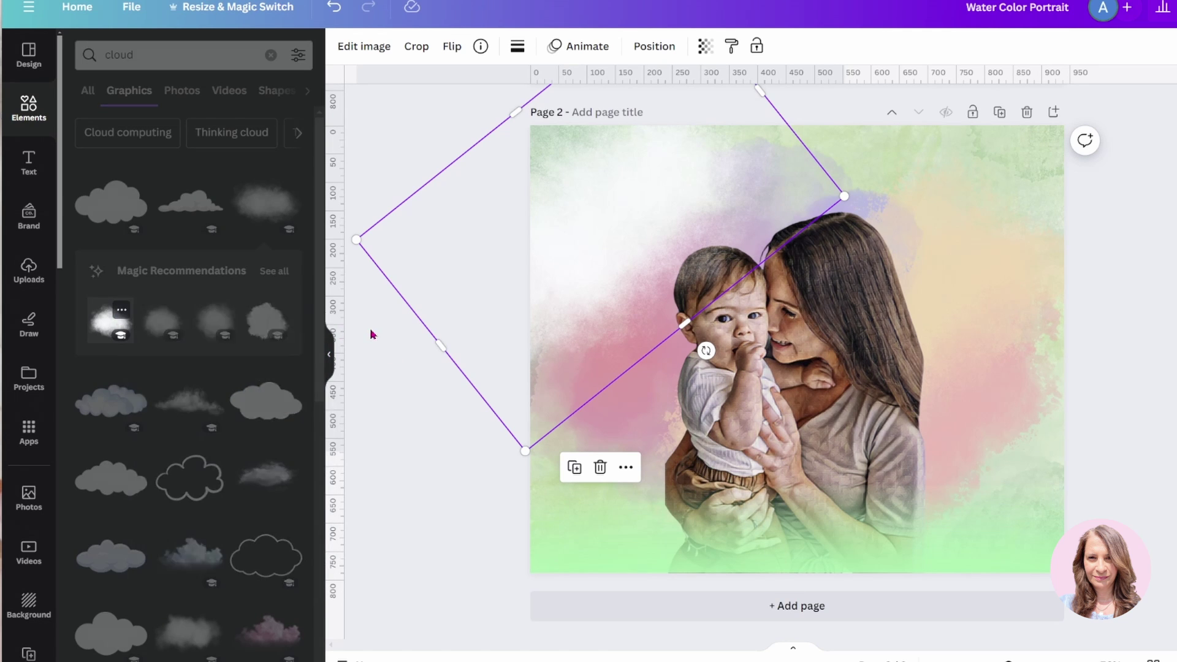
click(371, 334)
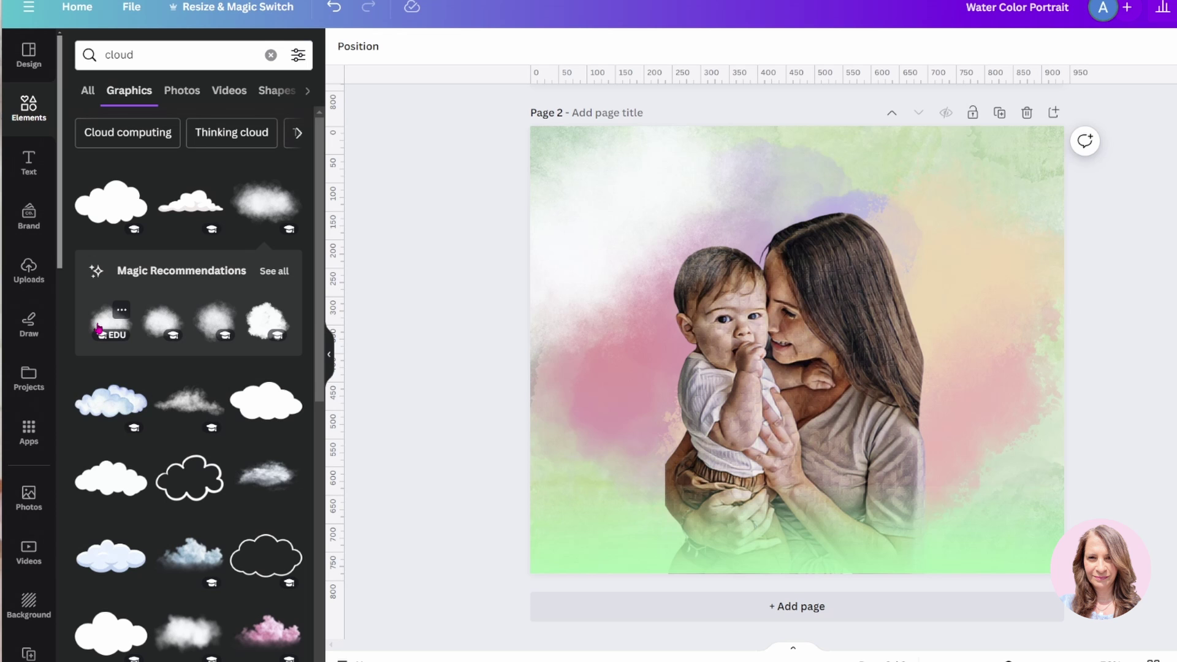
click(178, 636)
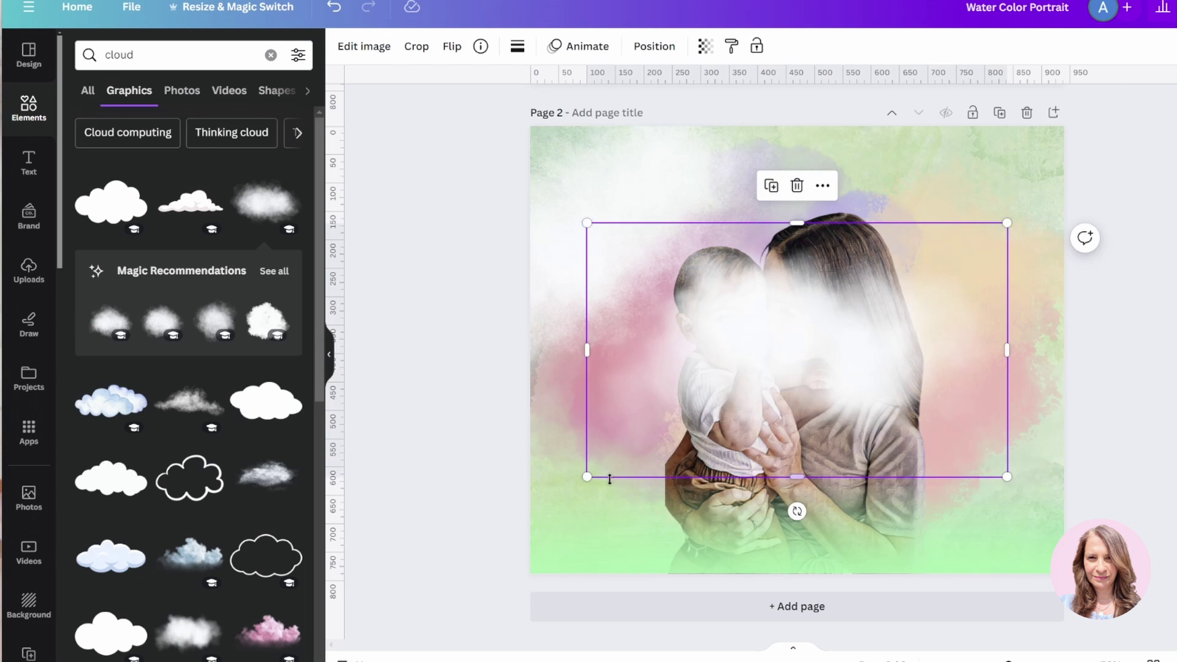
- Tilt a white cloud about 30° clockwise over the page's top-right corner
drag(678, 395, 783, 148)
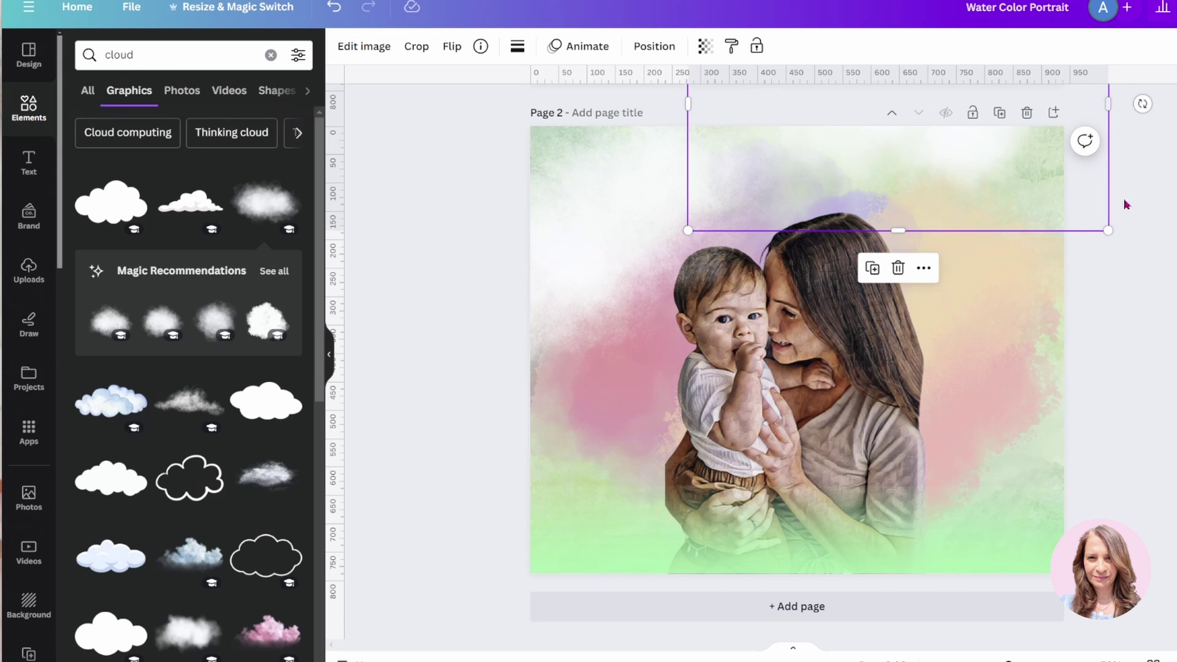
drag(1142, 104, 1157, 266)
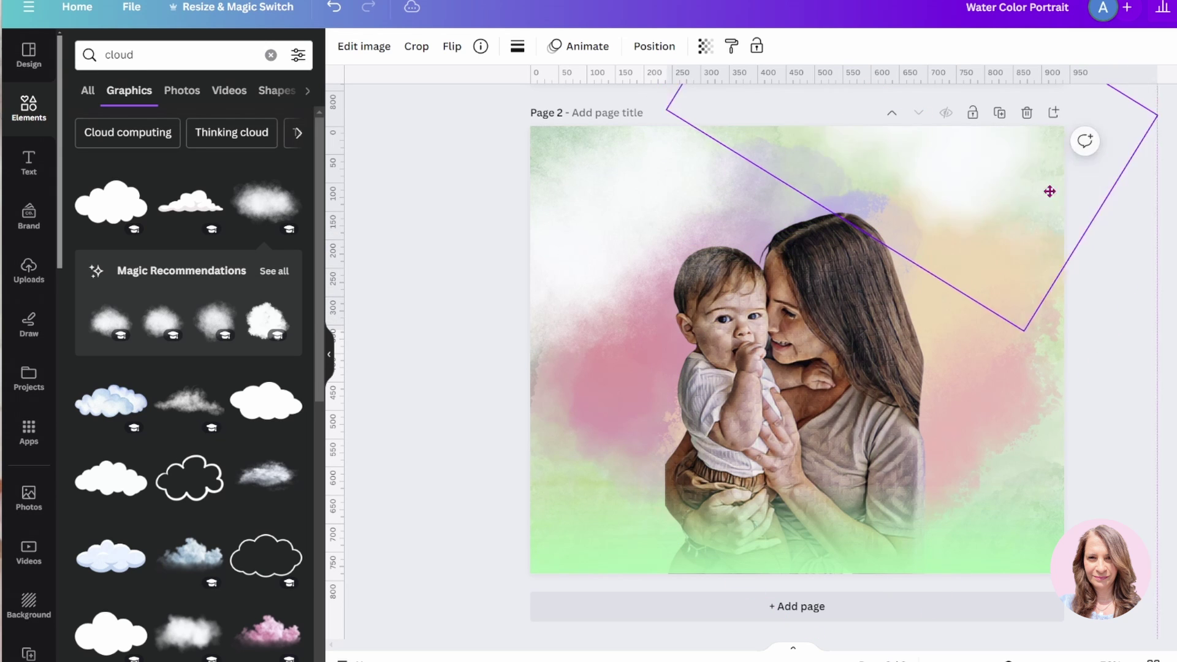
drag(1050, 191, 1046, 195)
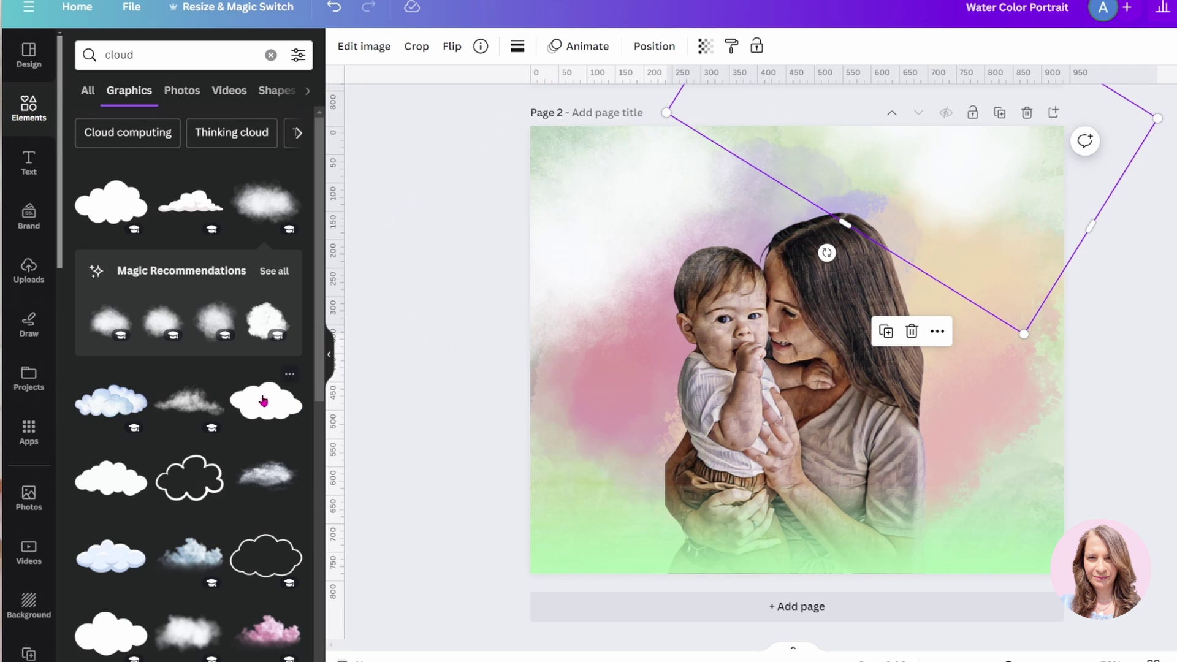
scroll(232, 477, down, 3)
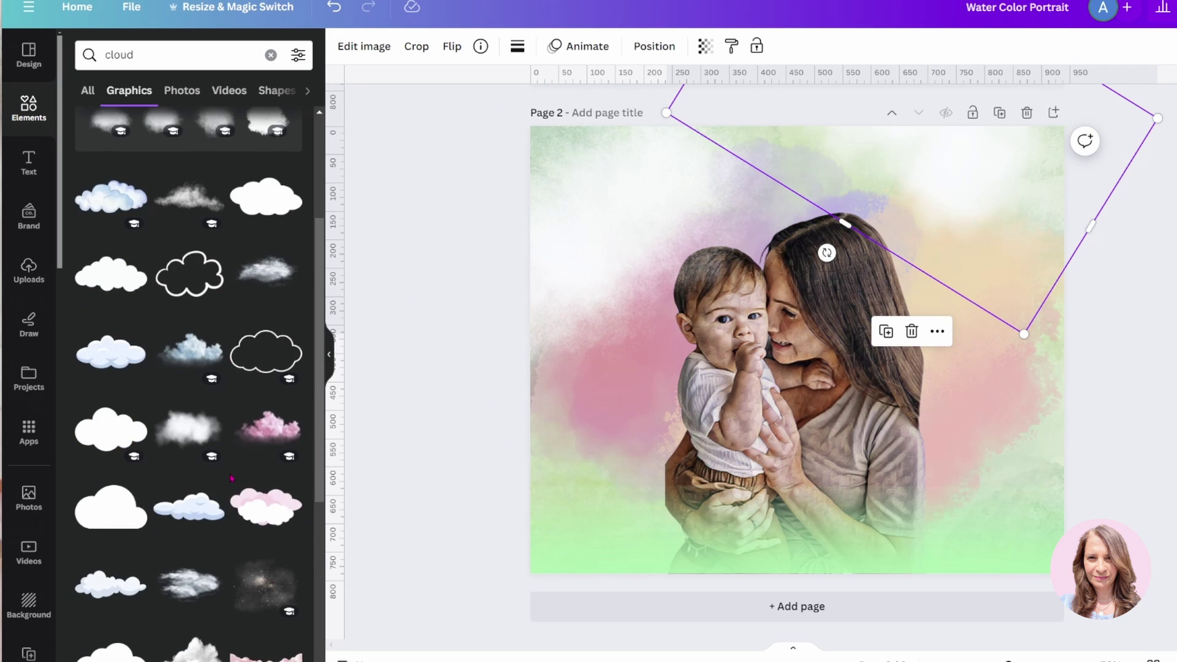
- Place another cloud over the upper left, then settle a cloud over the photo's lower right
drag(231, 477, 568, 209)
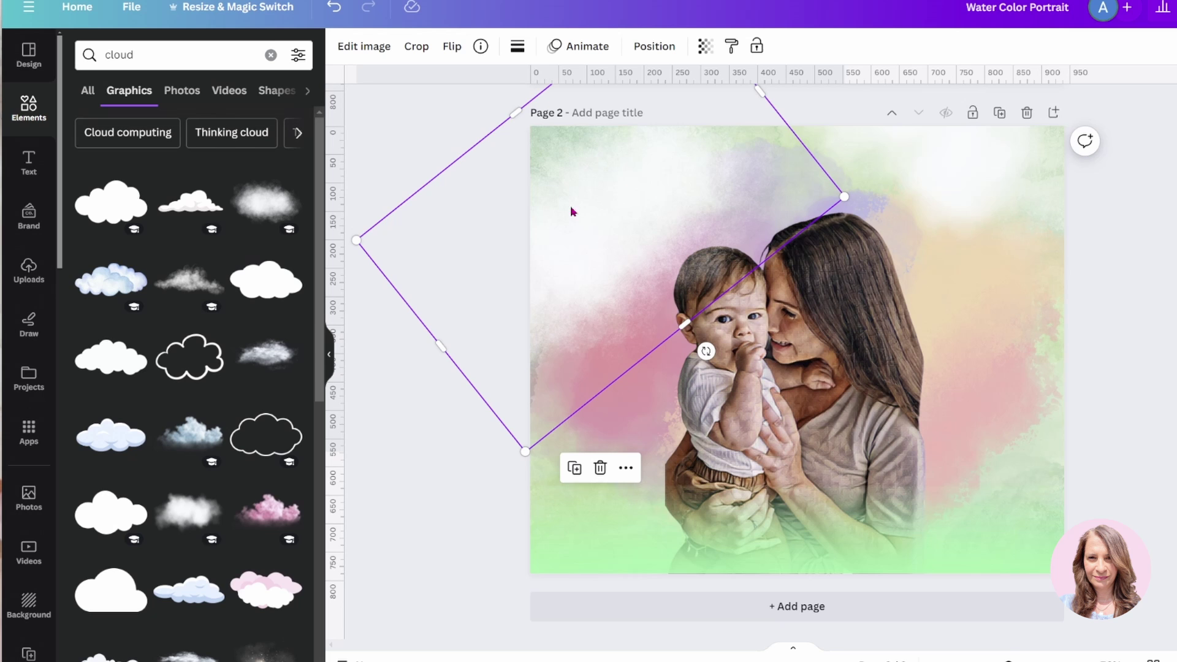
drag(602, 271, 1043, 528)
drag(1085, 306, 1000, 333)
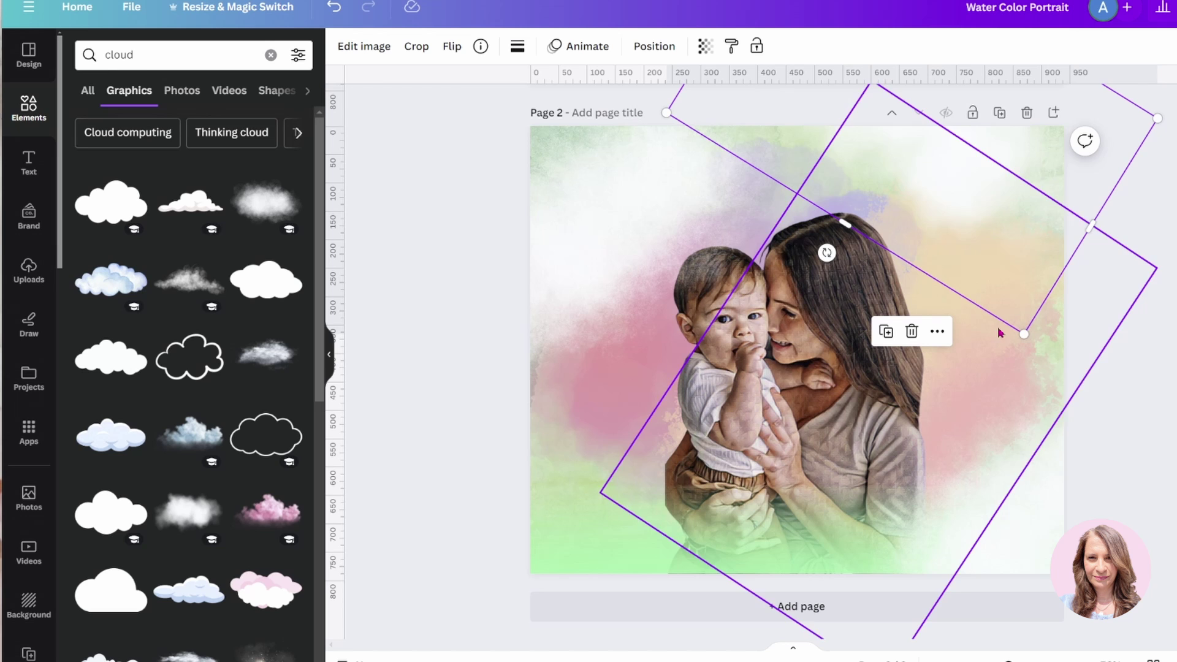
key(ctrl+z)
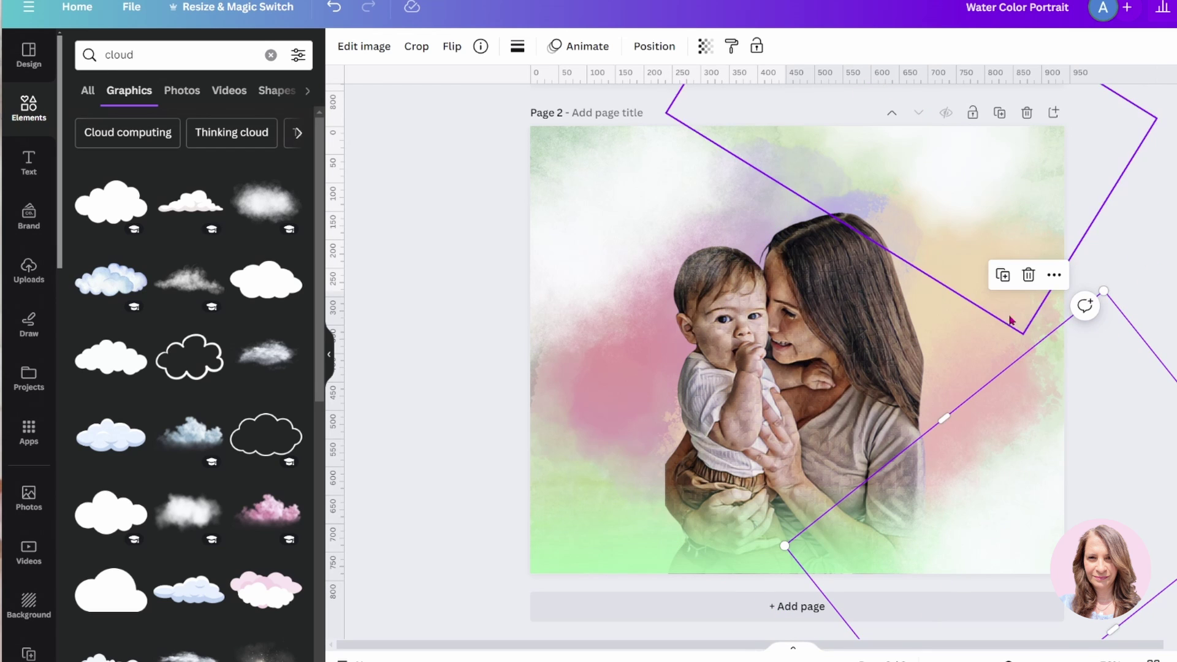
key(ctrl+z)
drag(1062, 445, 1159, 366)
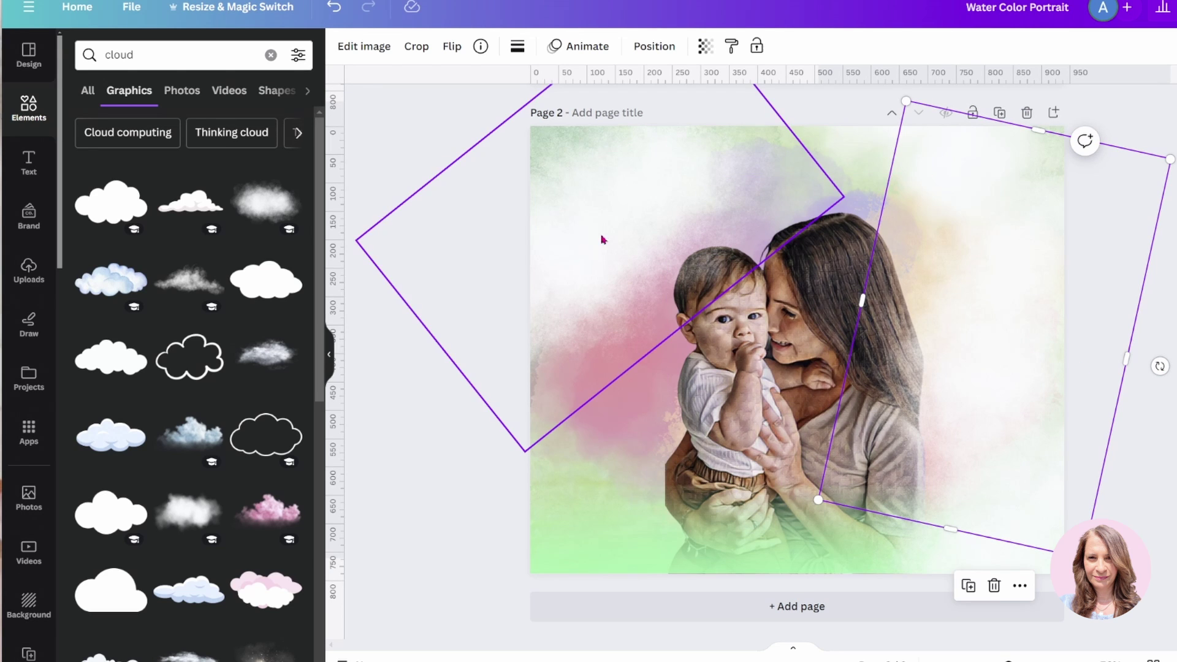
- Duplicate the upper-left cloud, rotate the copy to -110°, and set it at the bottom-left
click(556, 268)
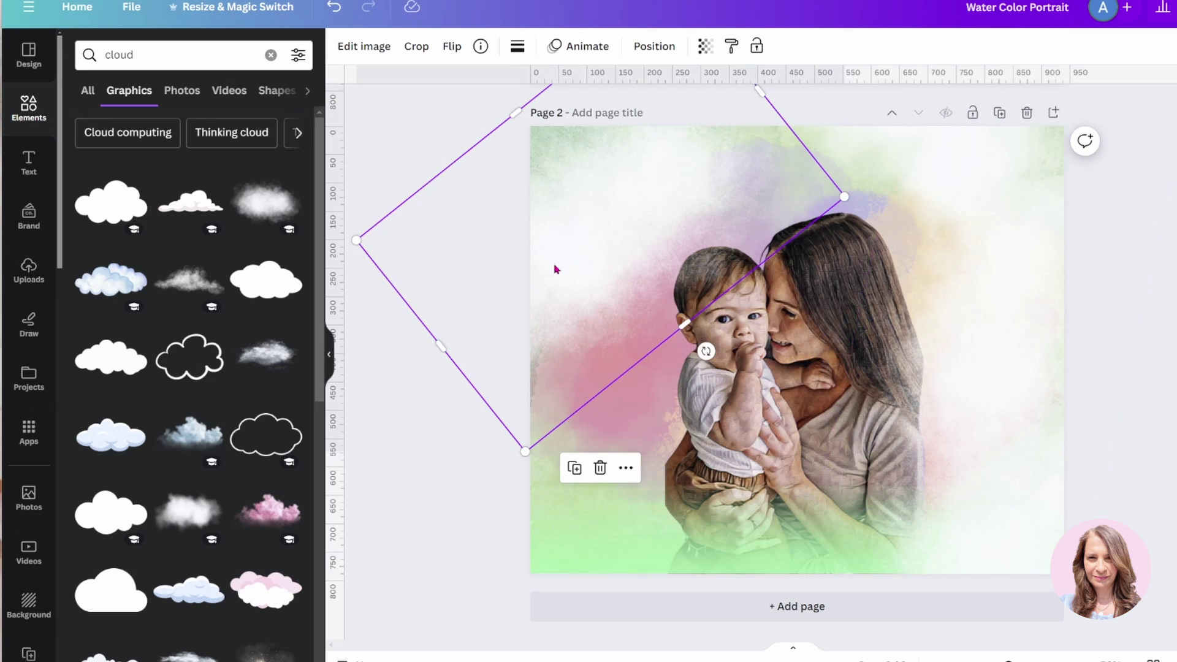
click(575, 468)
drag(558, 202, 467, 634)
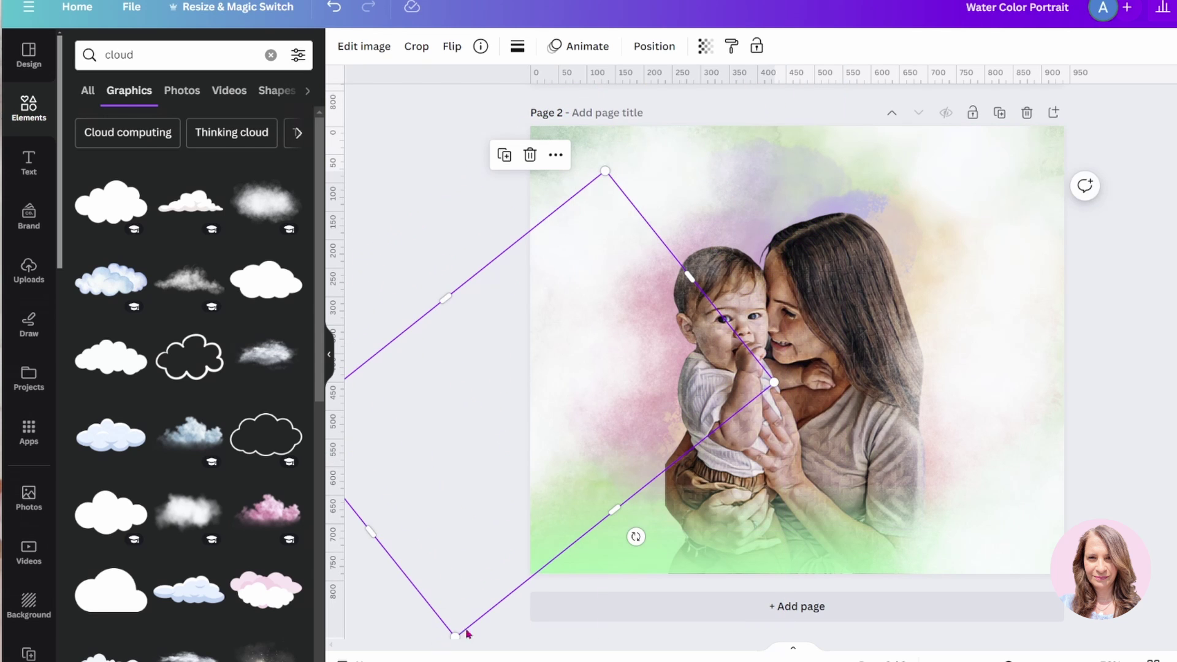
drag(636, 537, 724, 329)
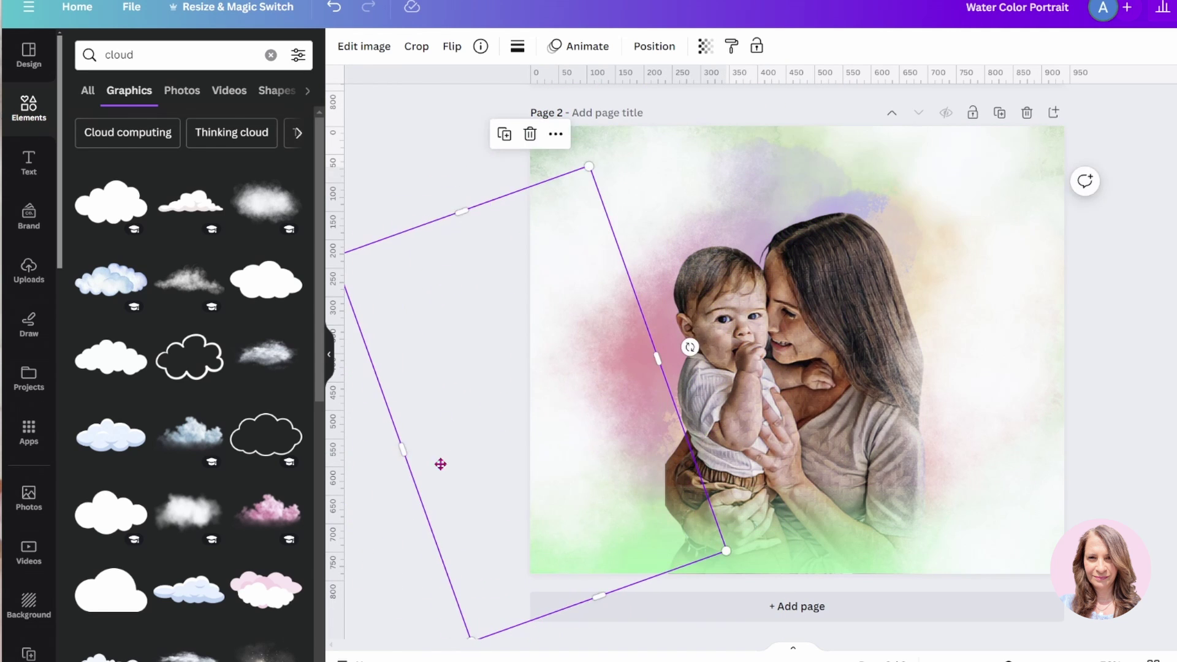
drag(441, 464, 463, 554)
- Shift the left cloud up along the left edge and preview the faded sides
click(944, 363)
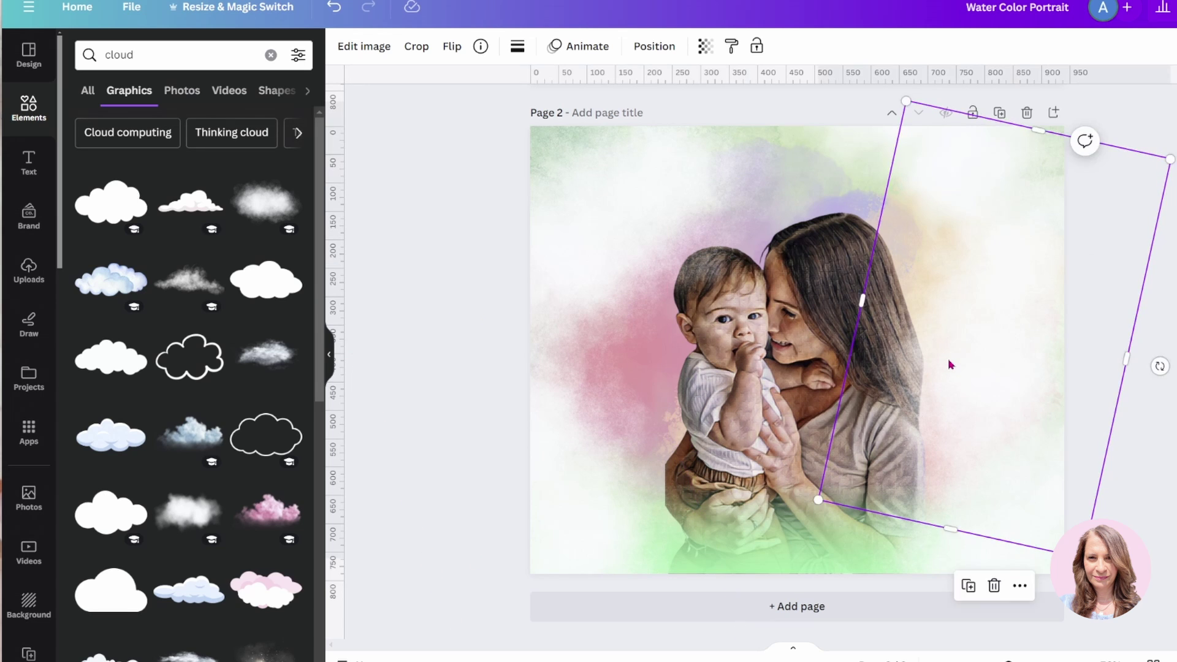
drag(572, 442, 570, 391)
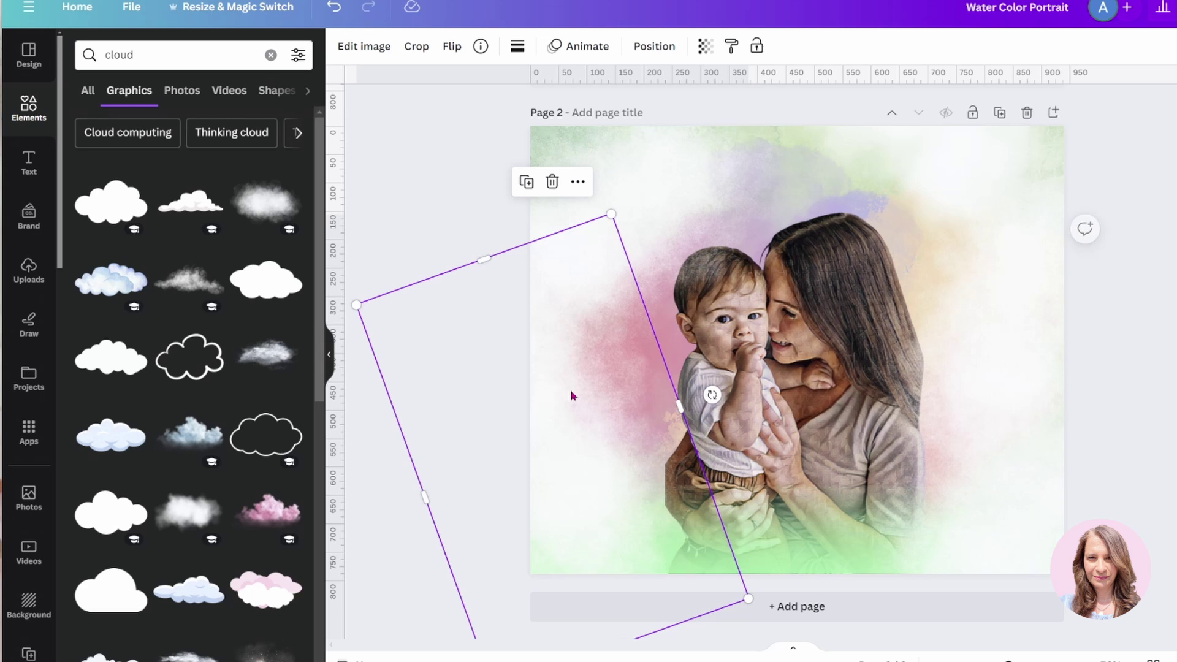
click(1013, 330)
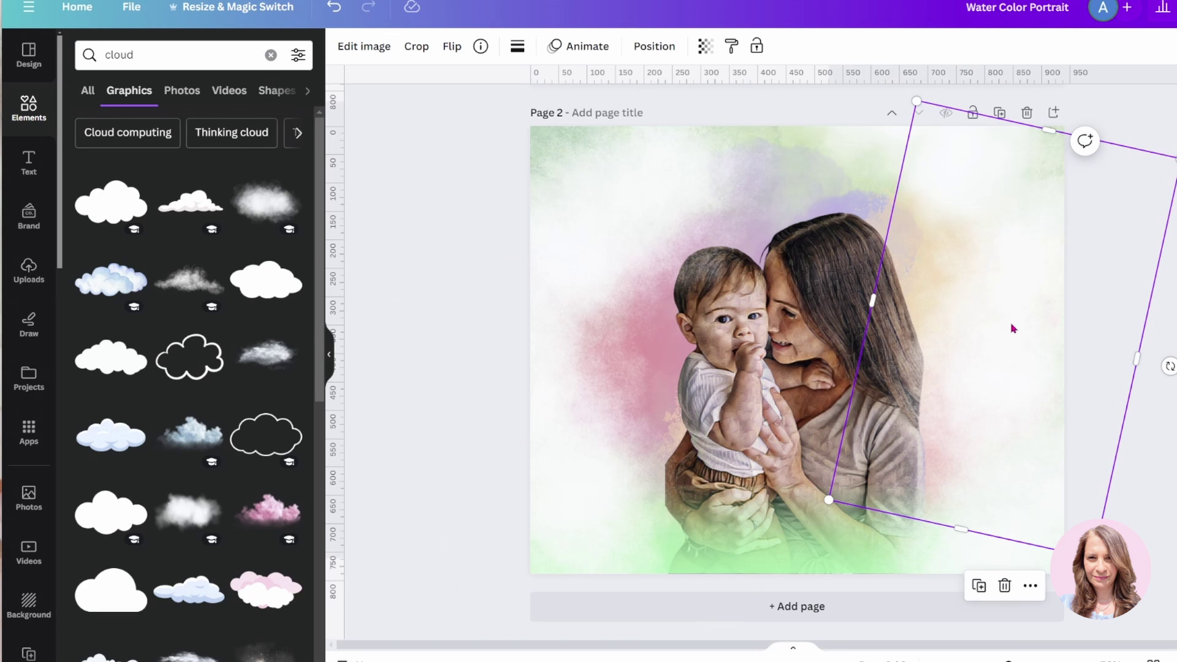
click(468, 300)
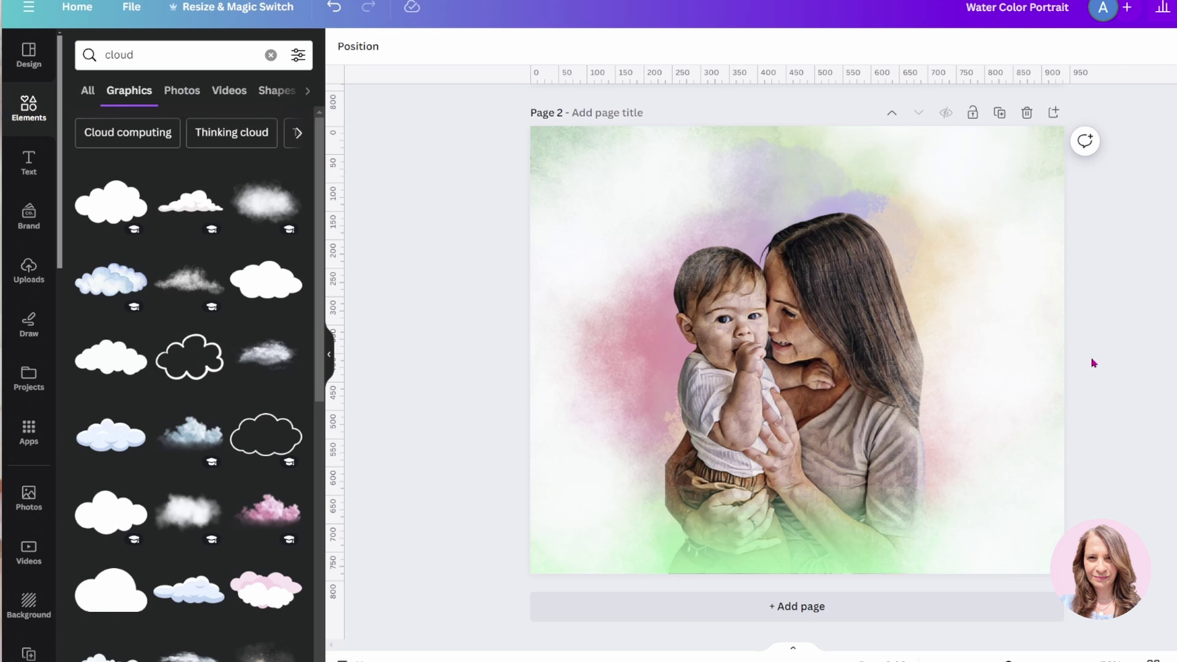
- Duplicate the right-side cloud and drag the copy down to the page's bottom edge
click(1025, 385)
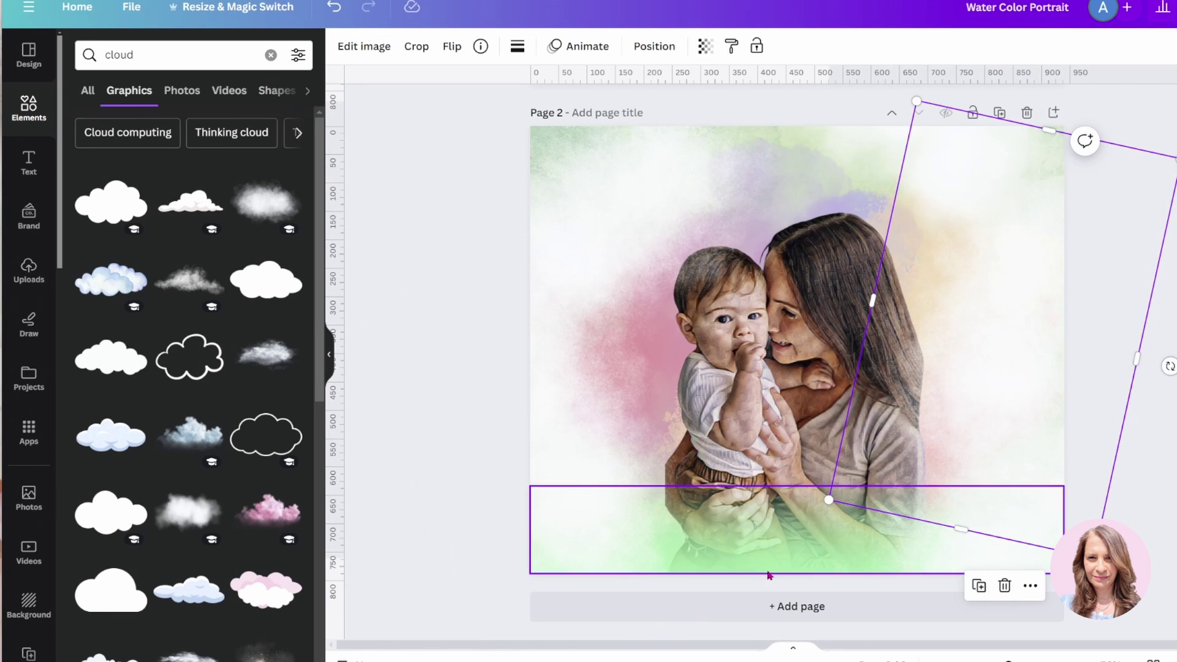
click(979, 586)
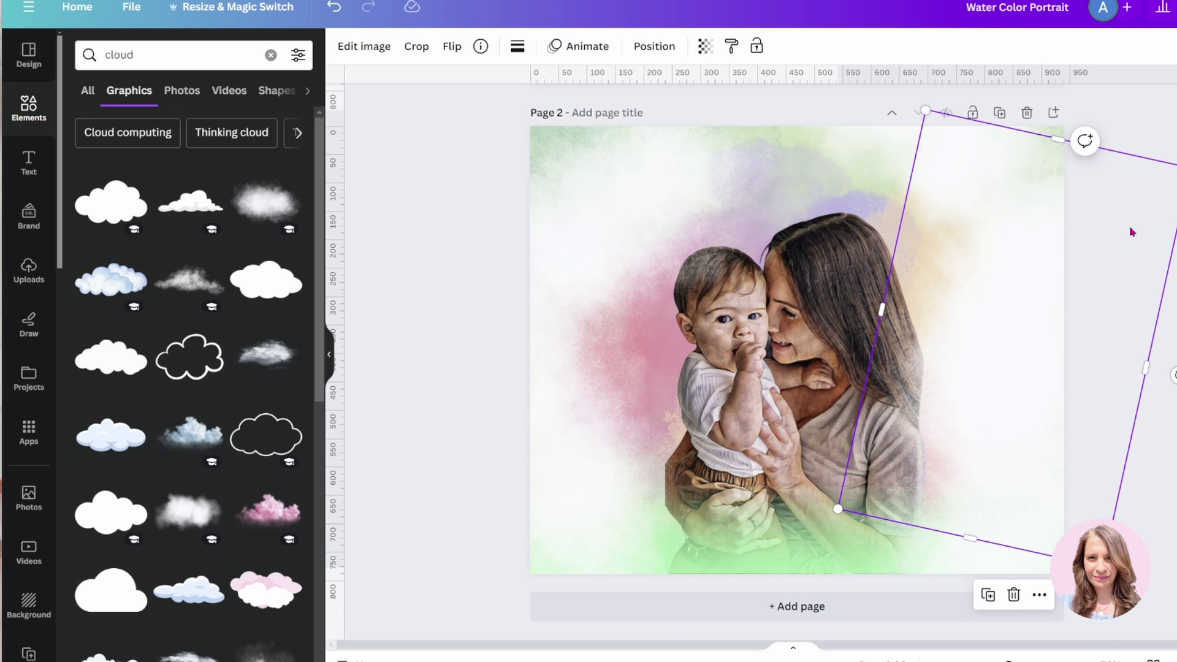
drag(1165, 227, 830, 551)
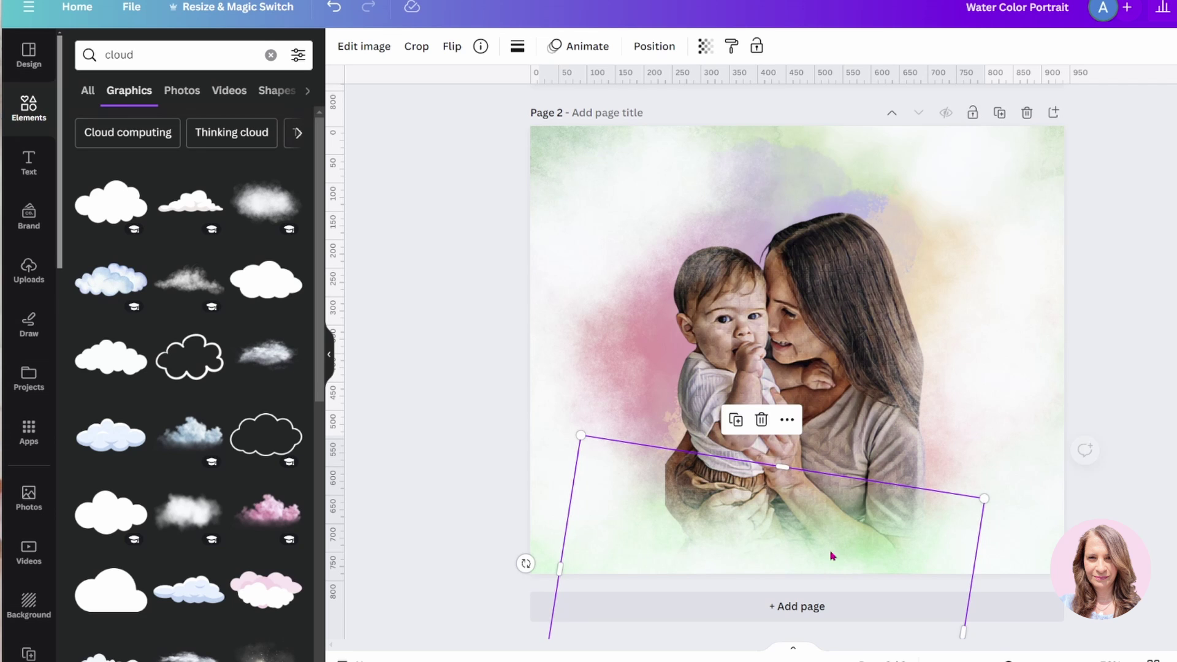
click(1174, 336)
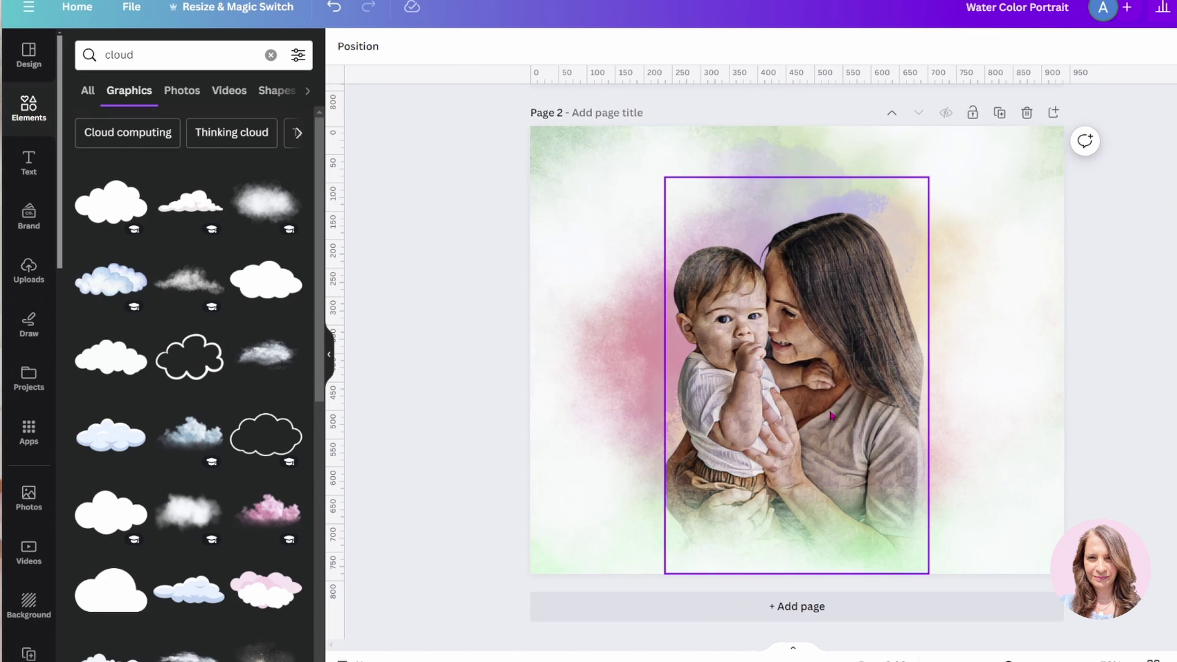
click(942, 355)
click(655, 48)
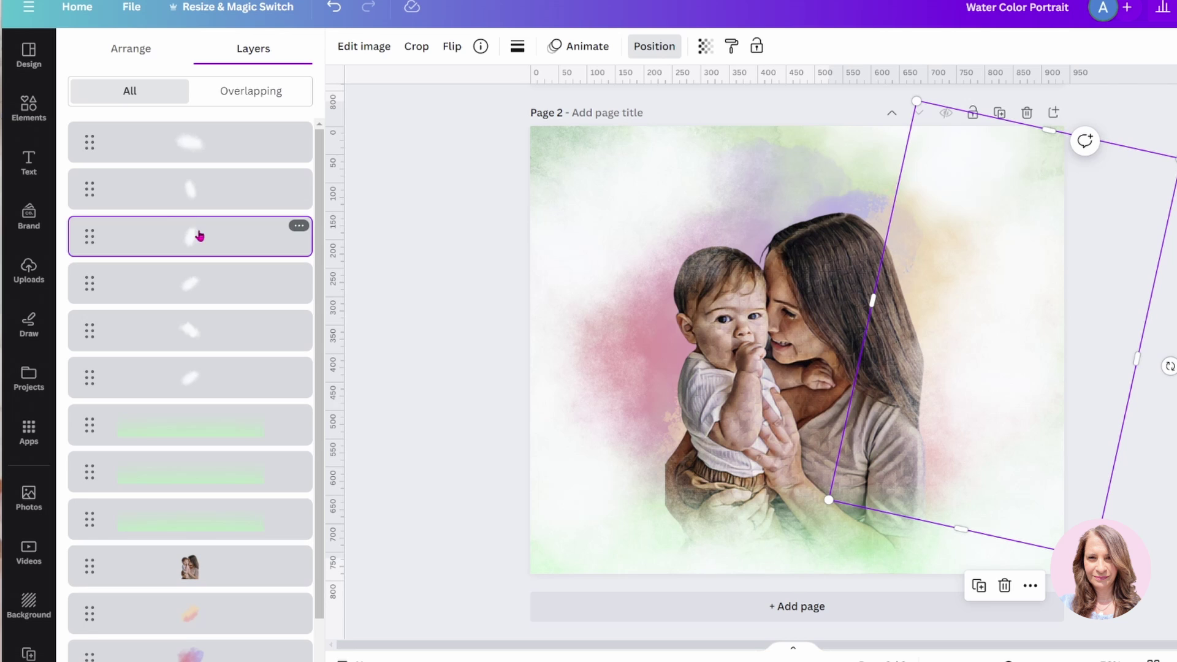
drag(199, 236, 202, 568)
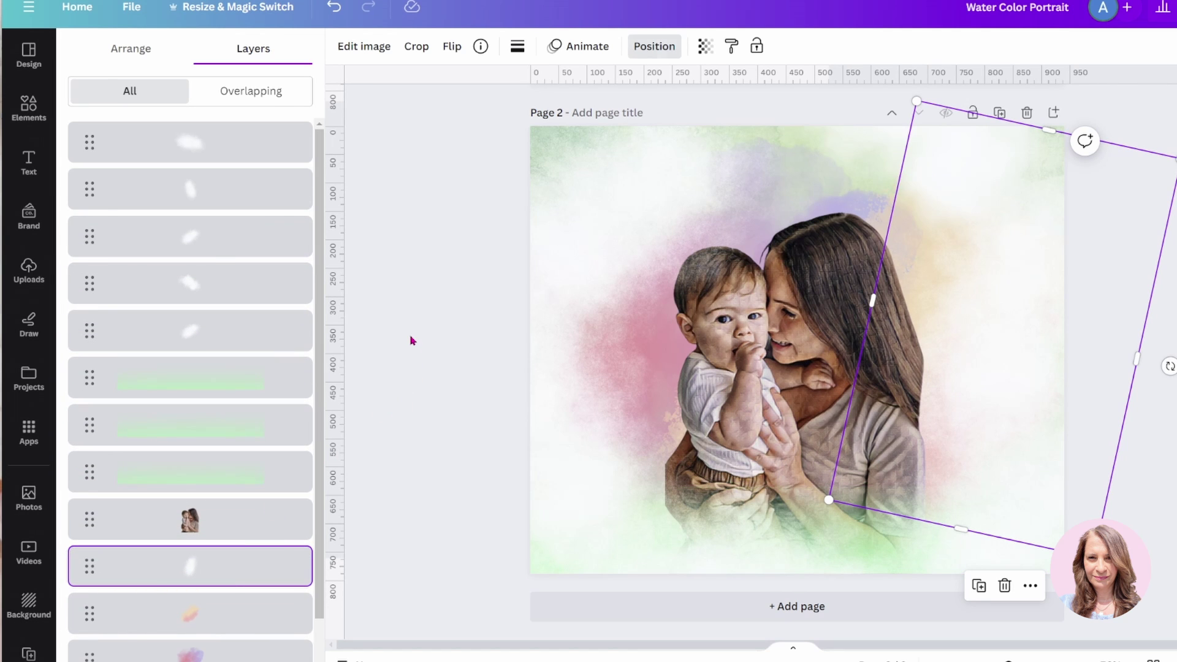
key(Escape)
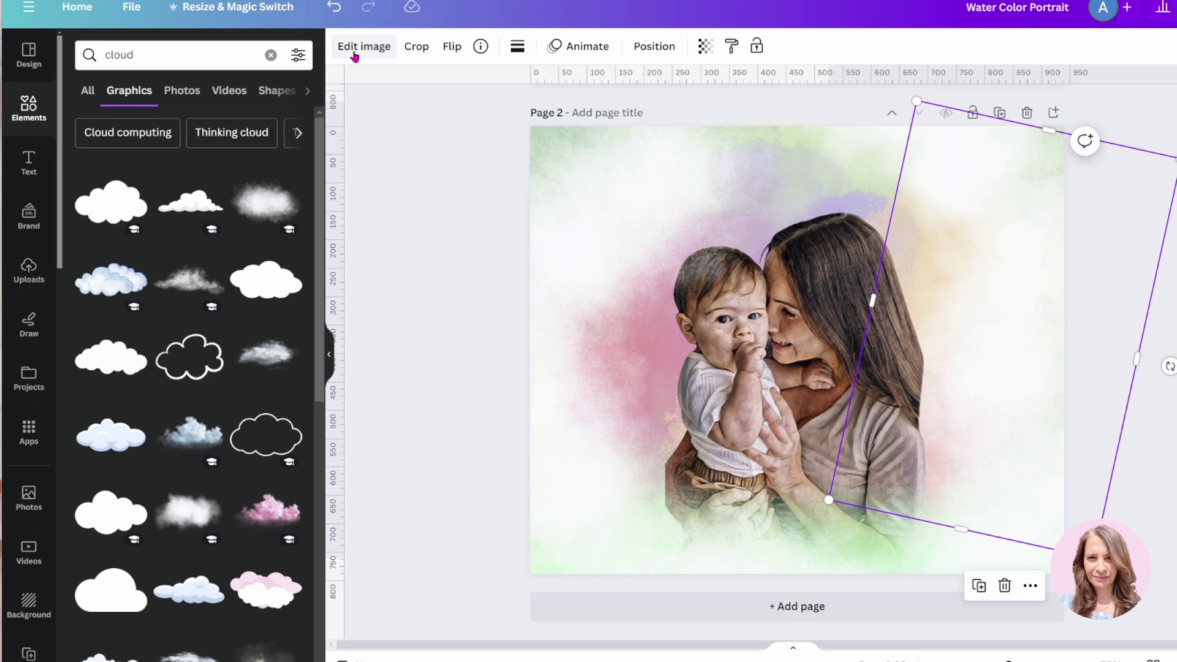
click(333, 7)
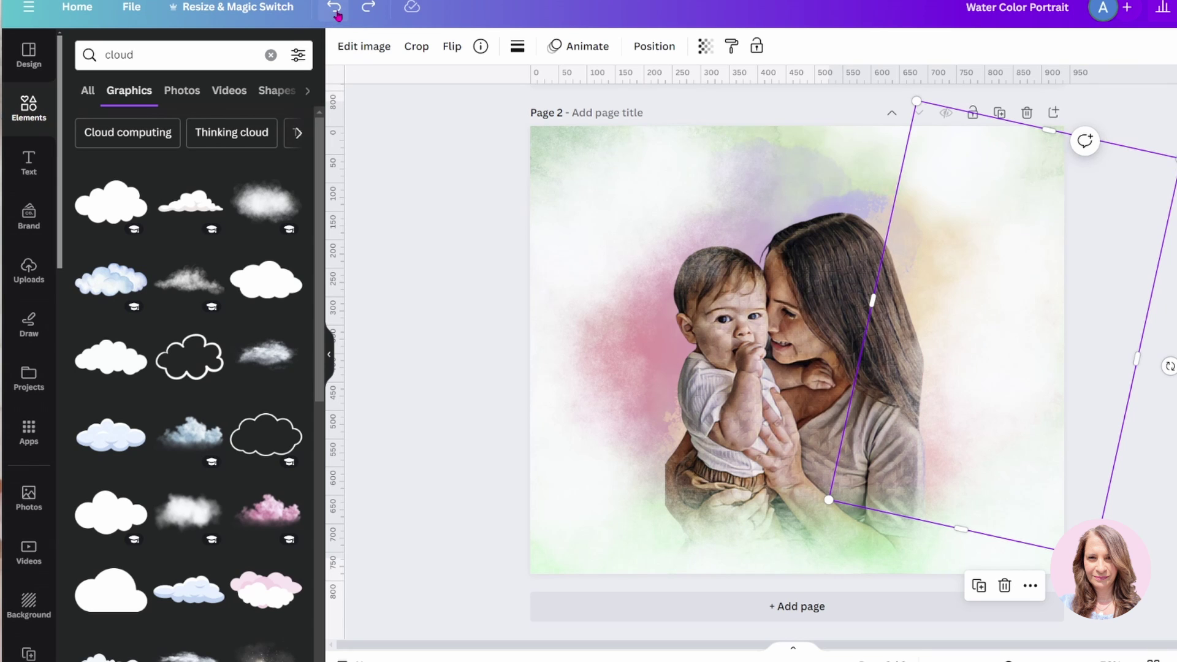
click(419, 123)
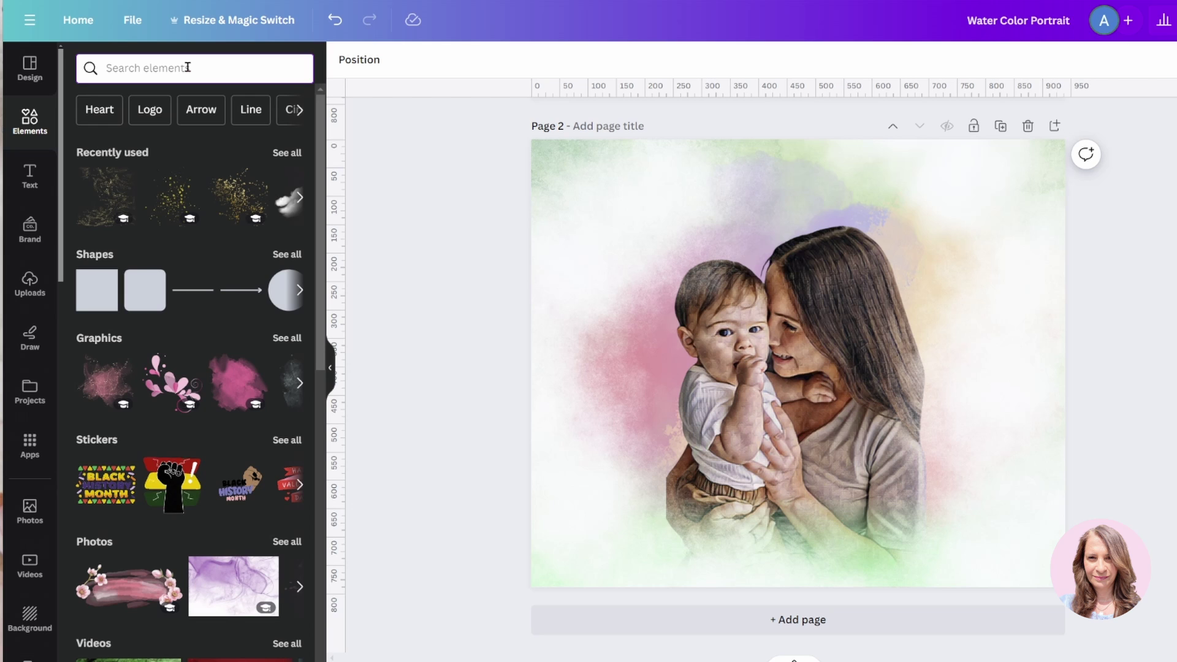
- Search Elements for 'gold splatter' and add one of its graphics to the page
text(gold)
key(Return)
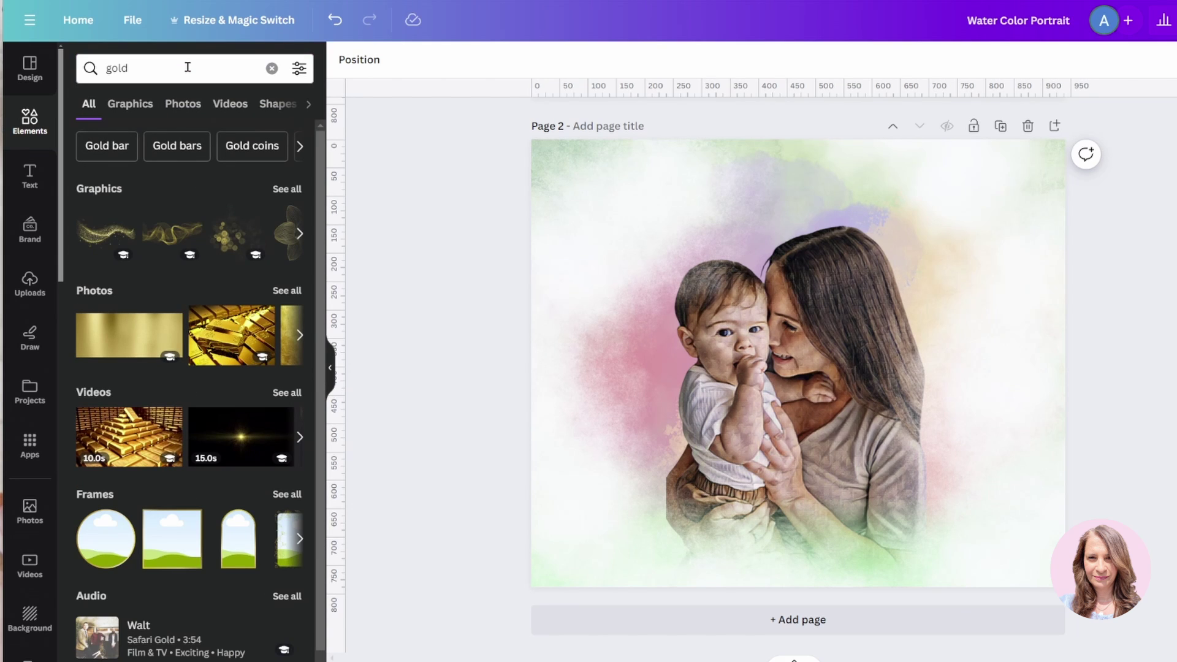
click(188, 68)
text(splatter)
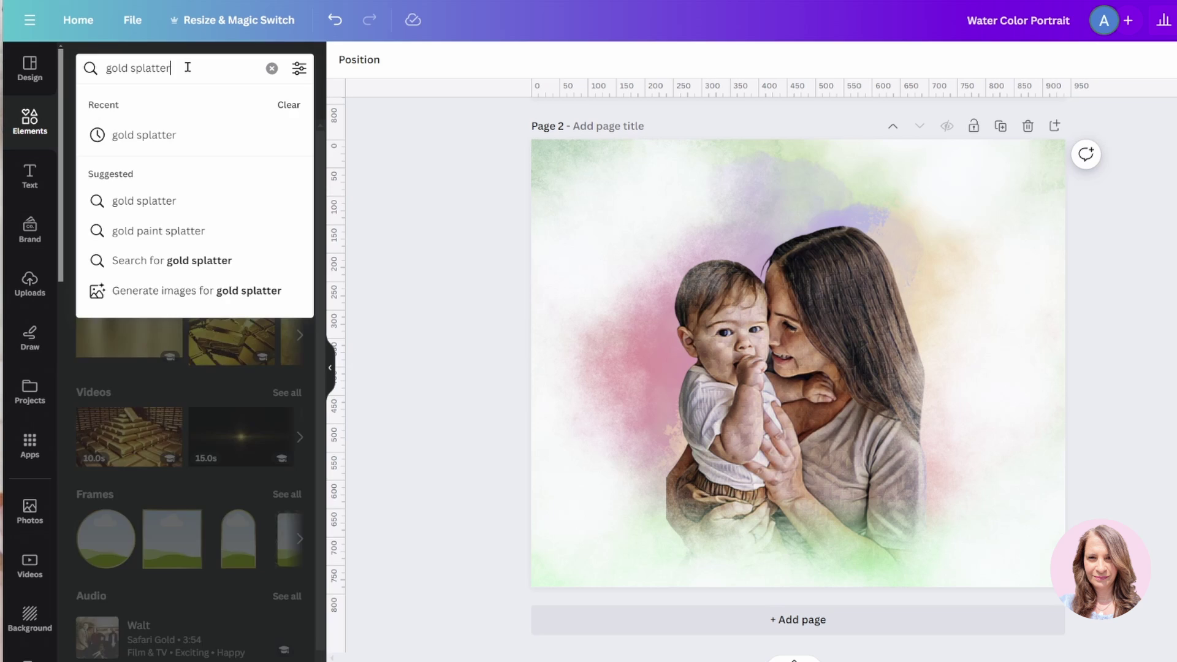
key(Return)
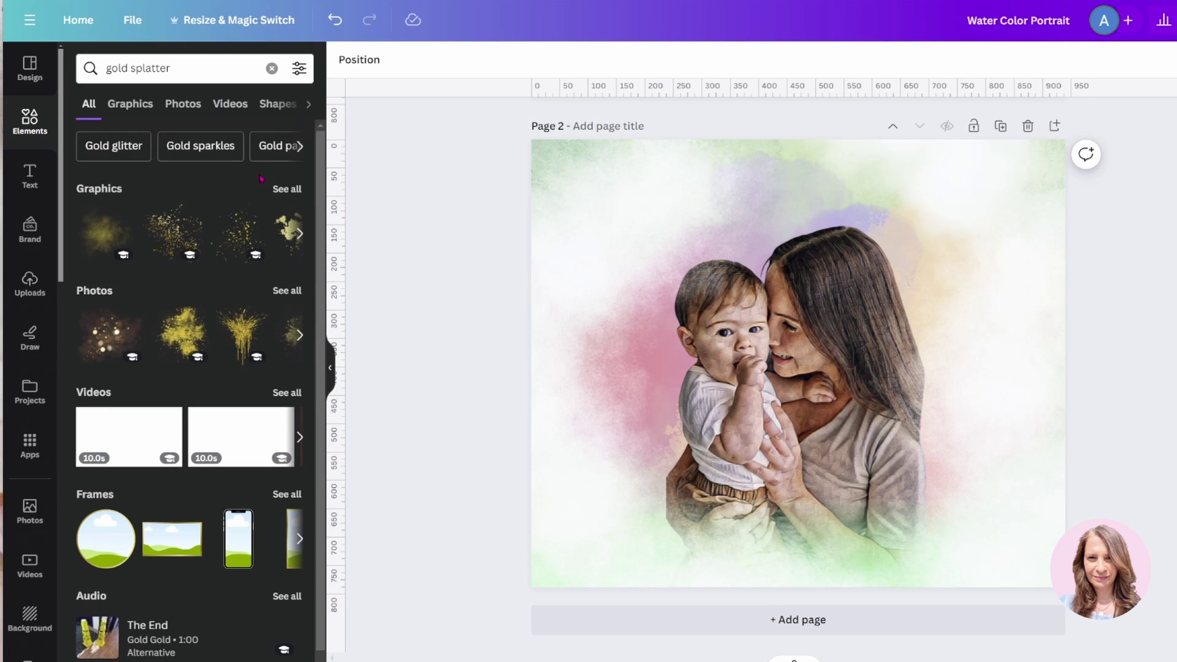
click(278, 192)
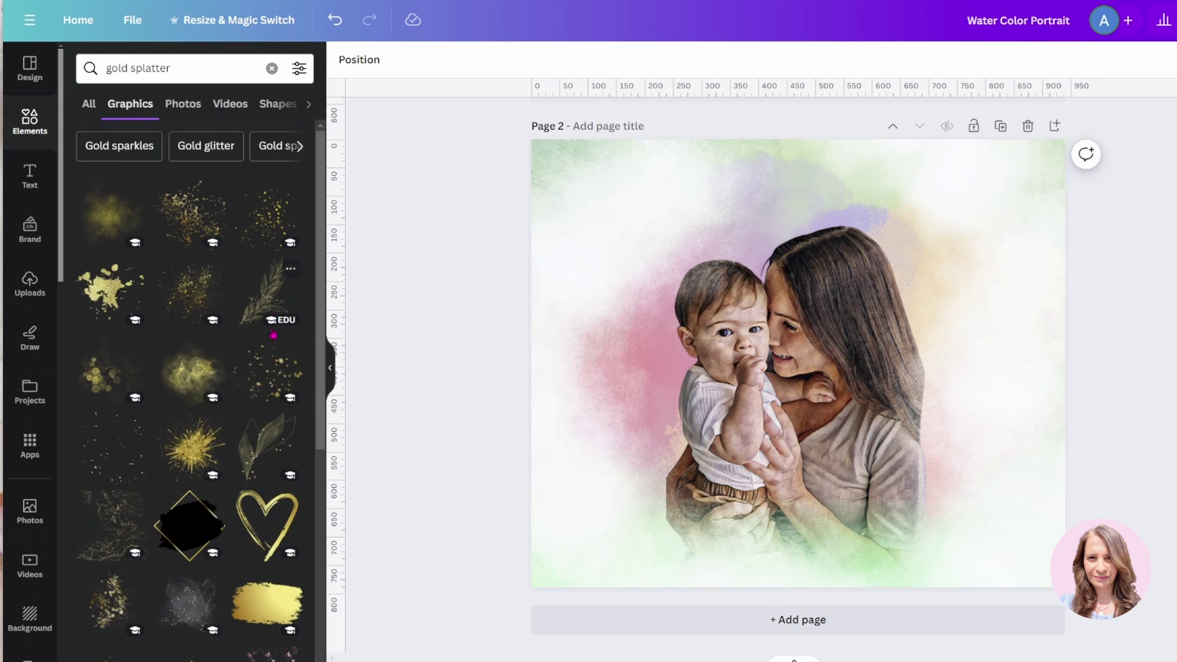
scroll(252, 613, down, 1)
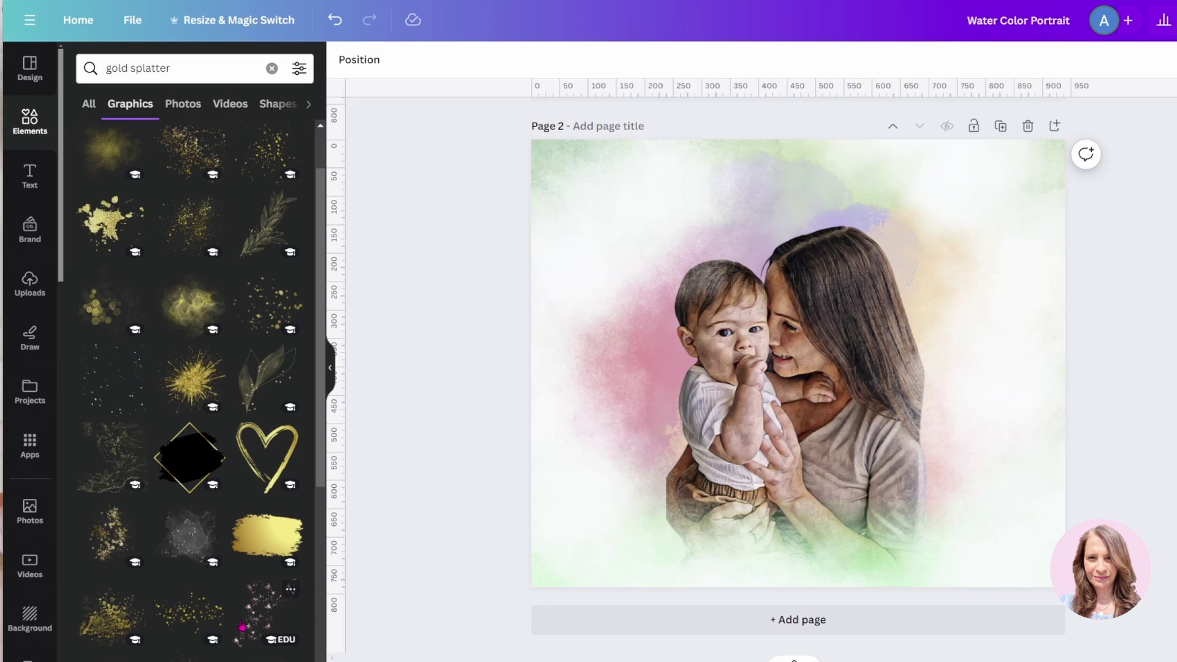
click(108, 457)
- Move the gold splatter to the page's right side and stretch it to full height
drag(645, 533, 866, 482)
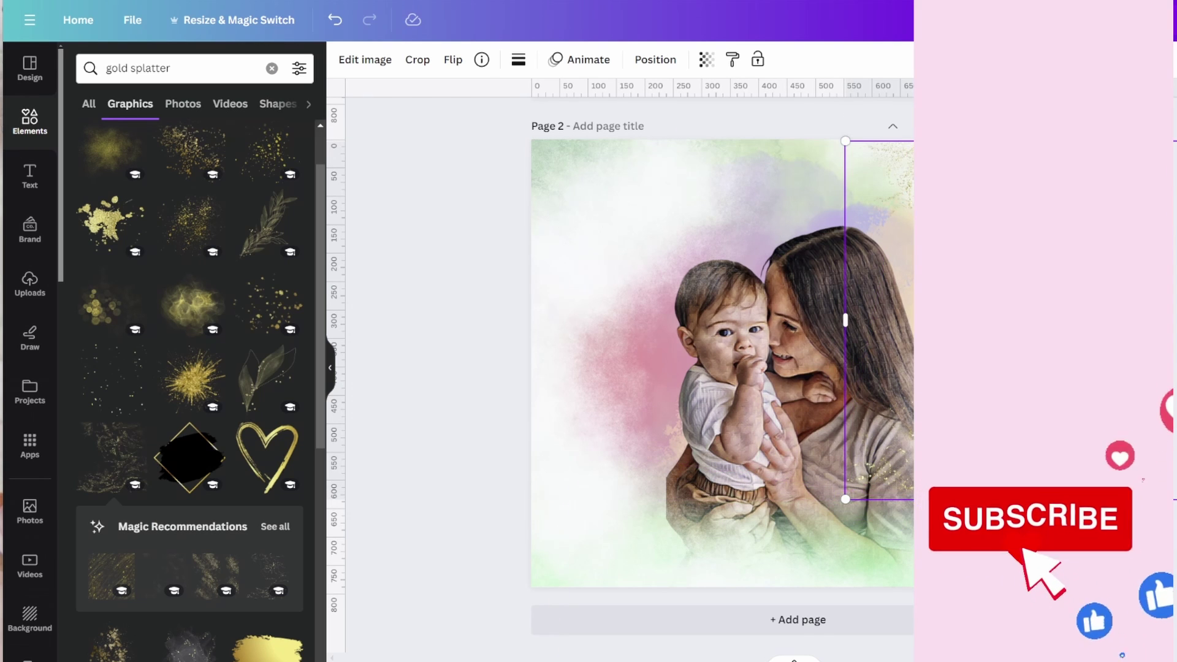
drag(865, 482, 900, 478)
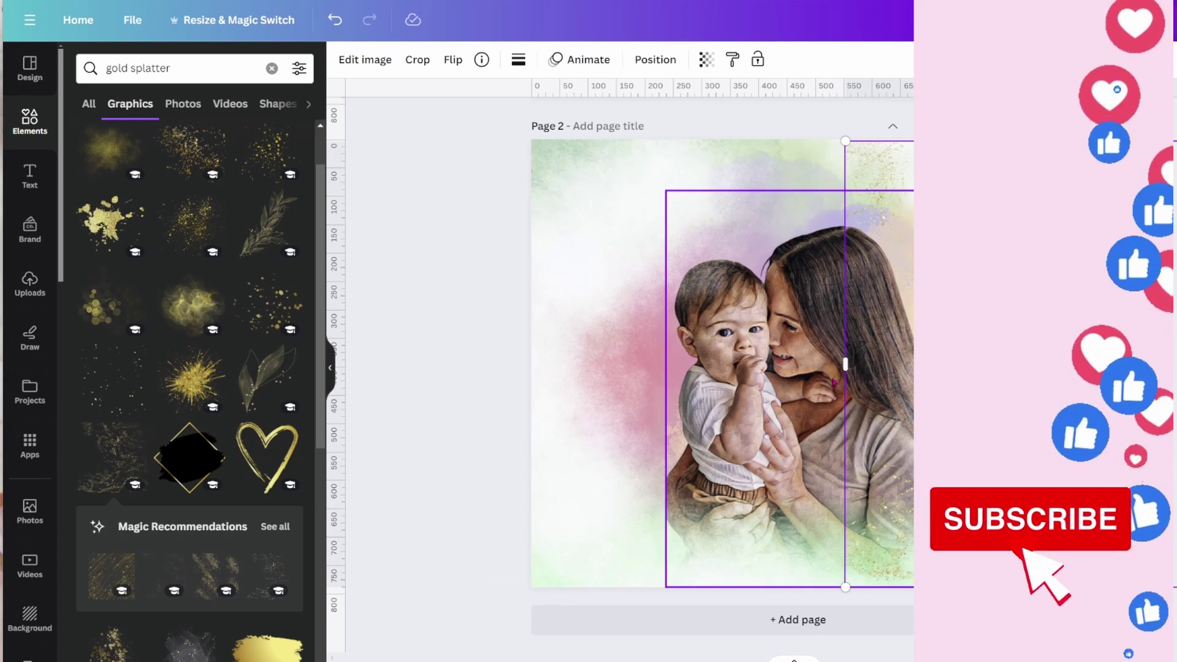
drag(846, 364, 787, 380)
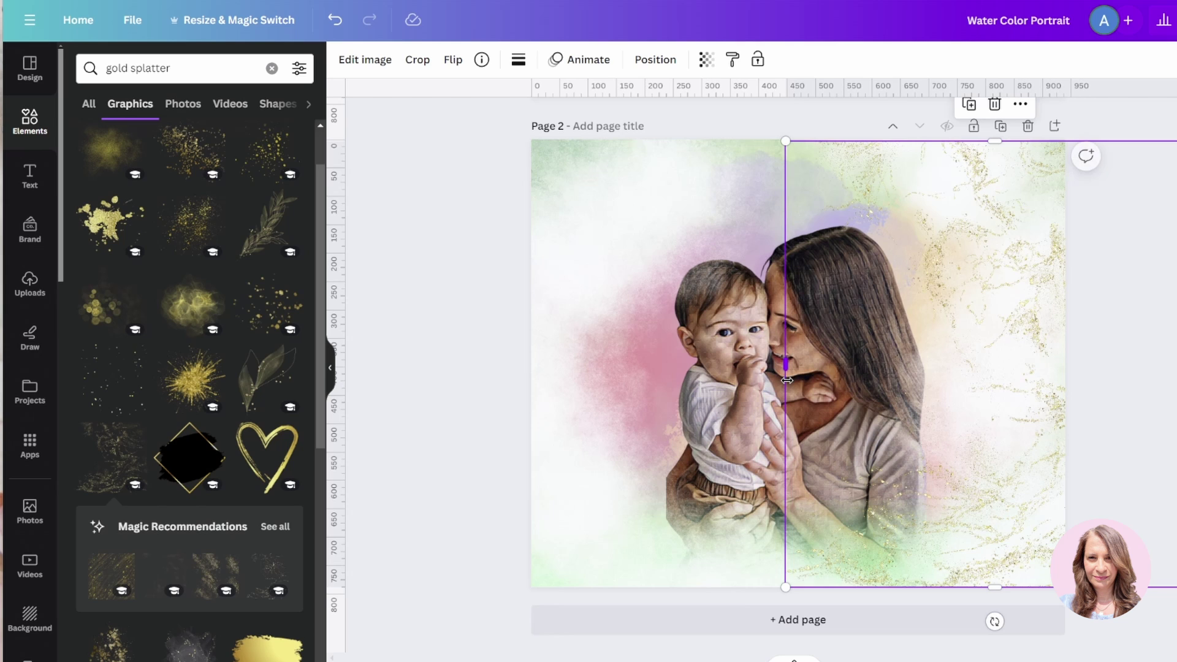
click(501, 335)
- Duplicate the splatter, move the copy to the left side, and flip it horizontally
click(1011, 480)
click(970, 104)
drag(1014, 303, 639, 300)
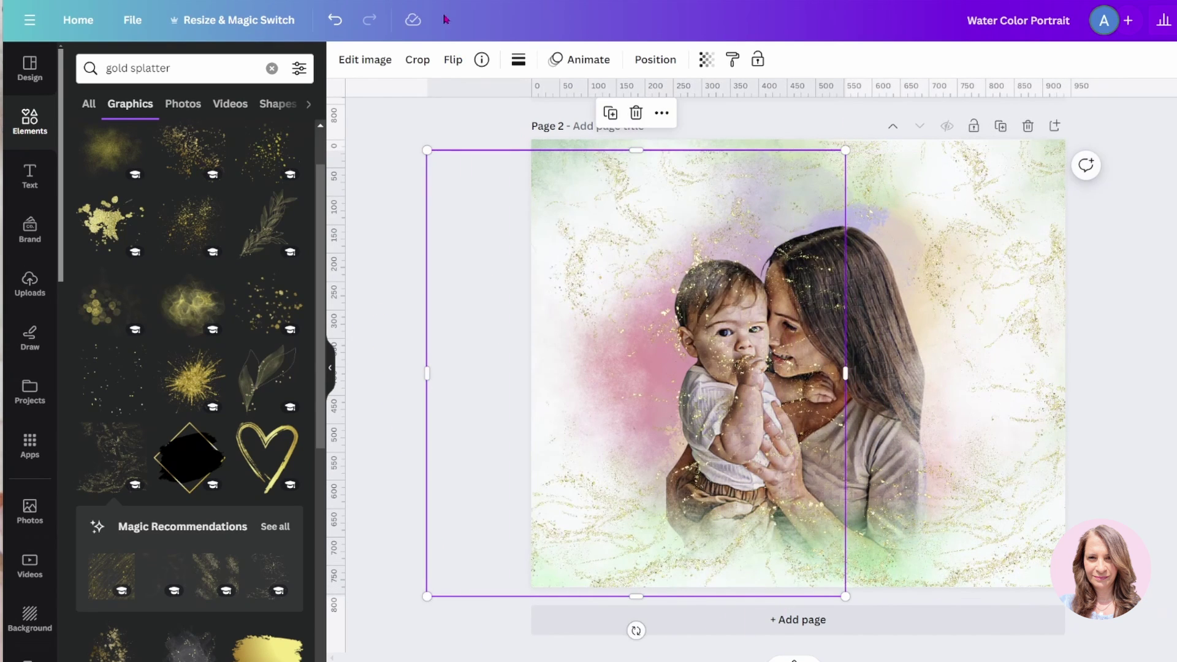
click(453, 60)
click(482, 98)
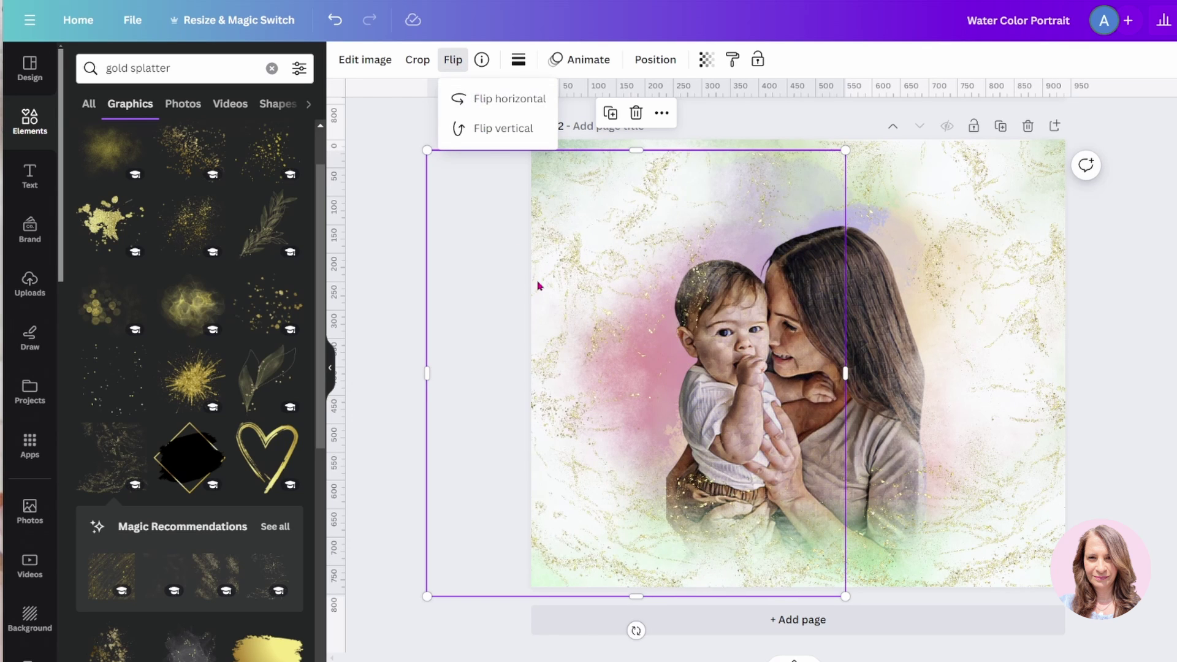
mouse_move(545, 279)
mouse_down()
mouse_move(553, 263)
mouse_move(525, 269)
mouse_up()
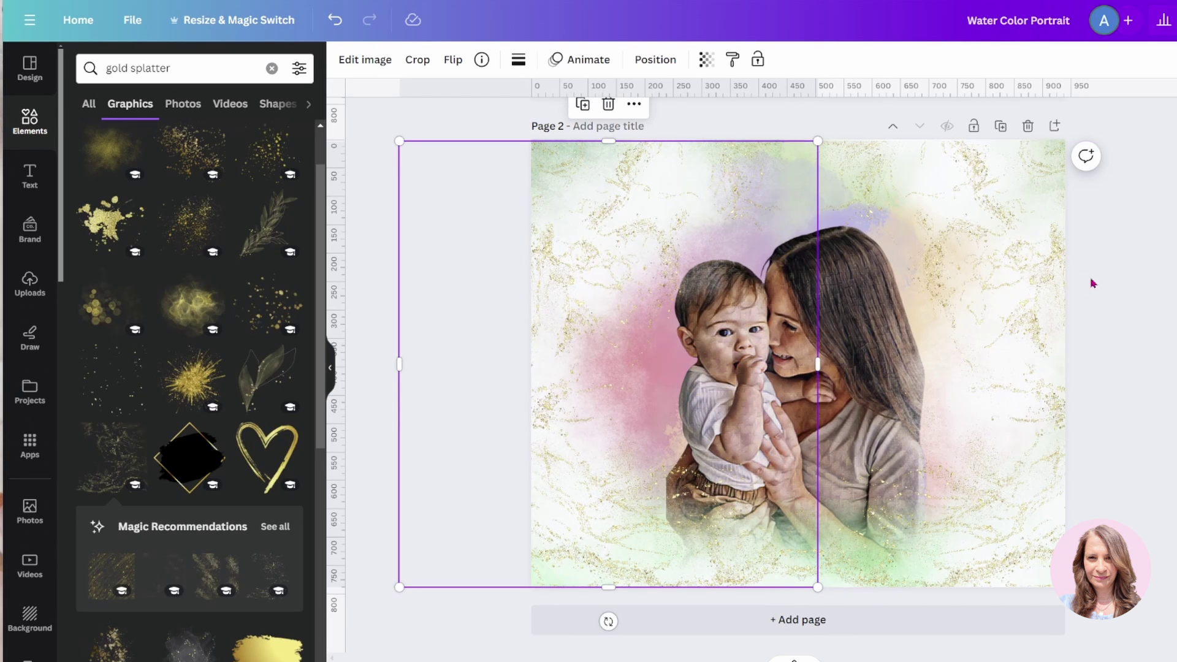
click(1165, 144)
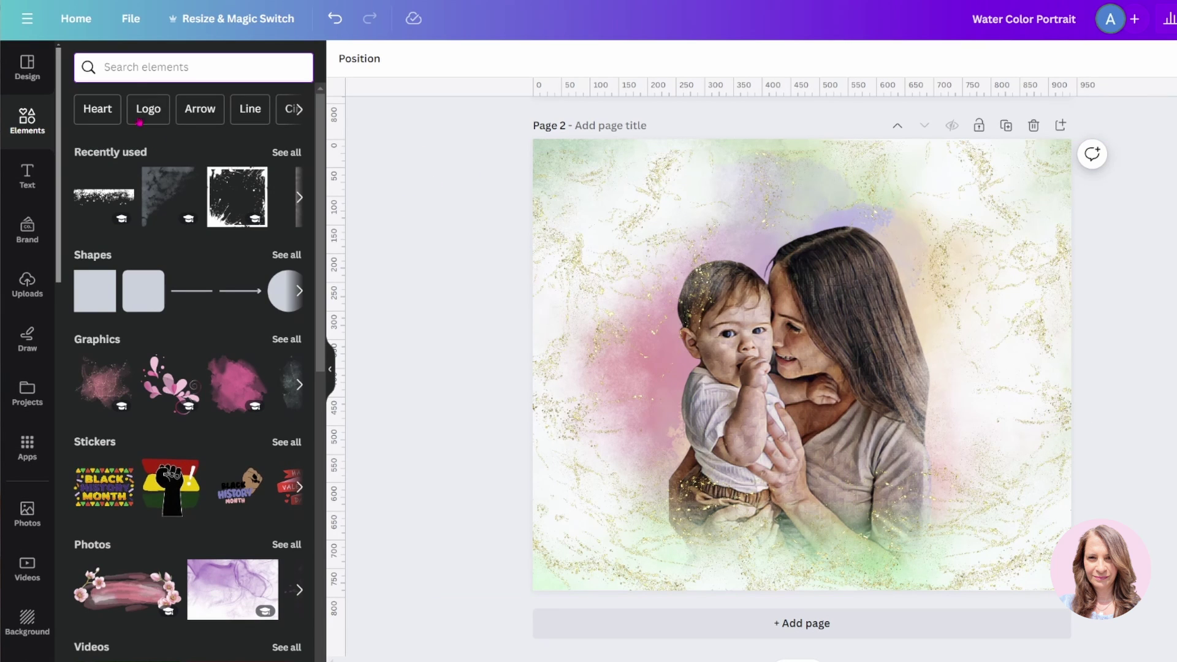
- Search Elements for 'grunge border' and show all its graphics
text(gru)
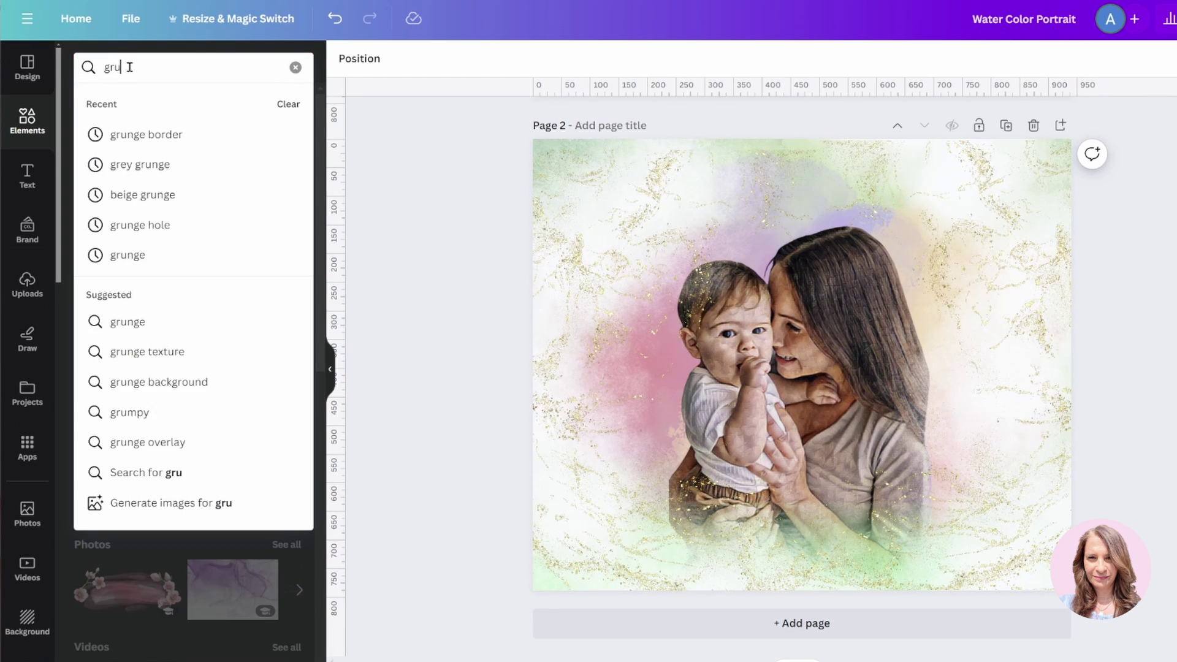
text(nge )
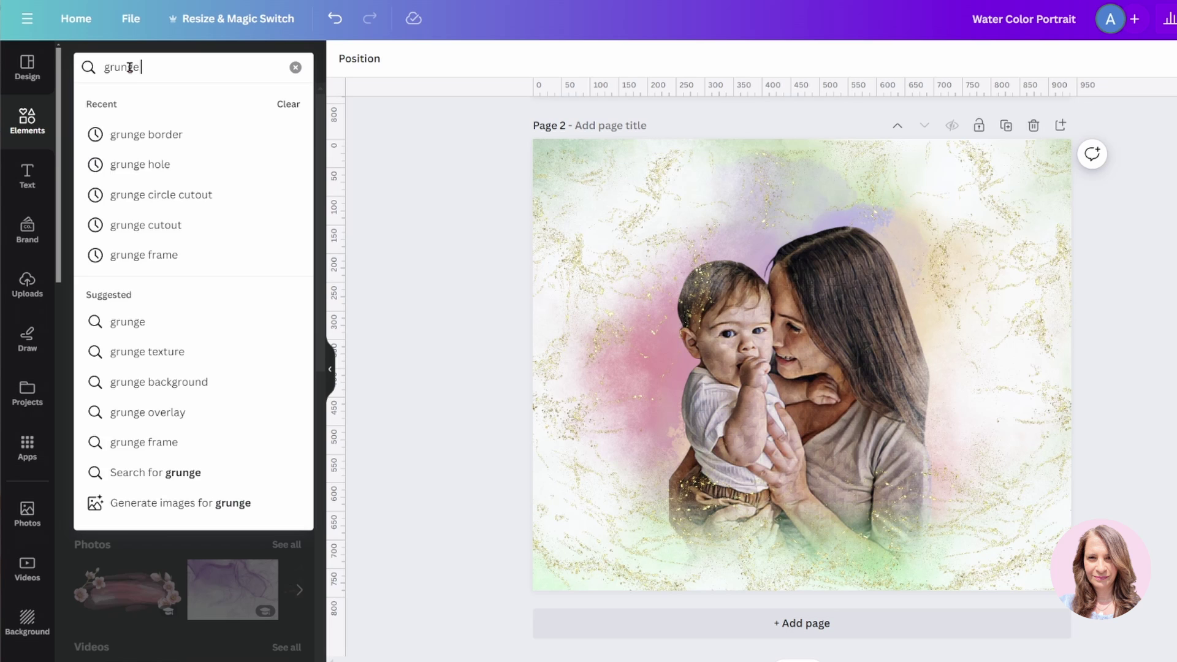
text(border)
key(Return)
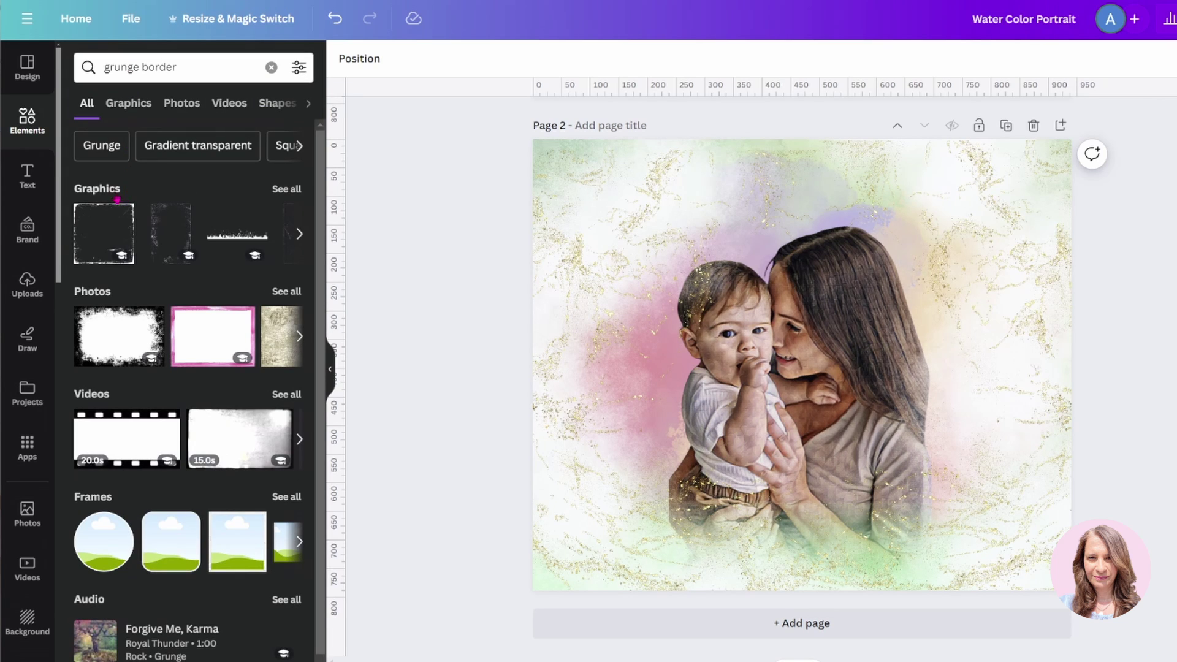
click(281, 192)
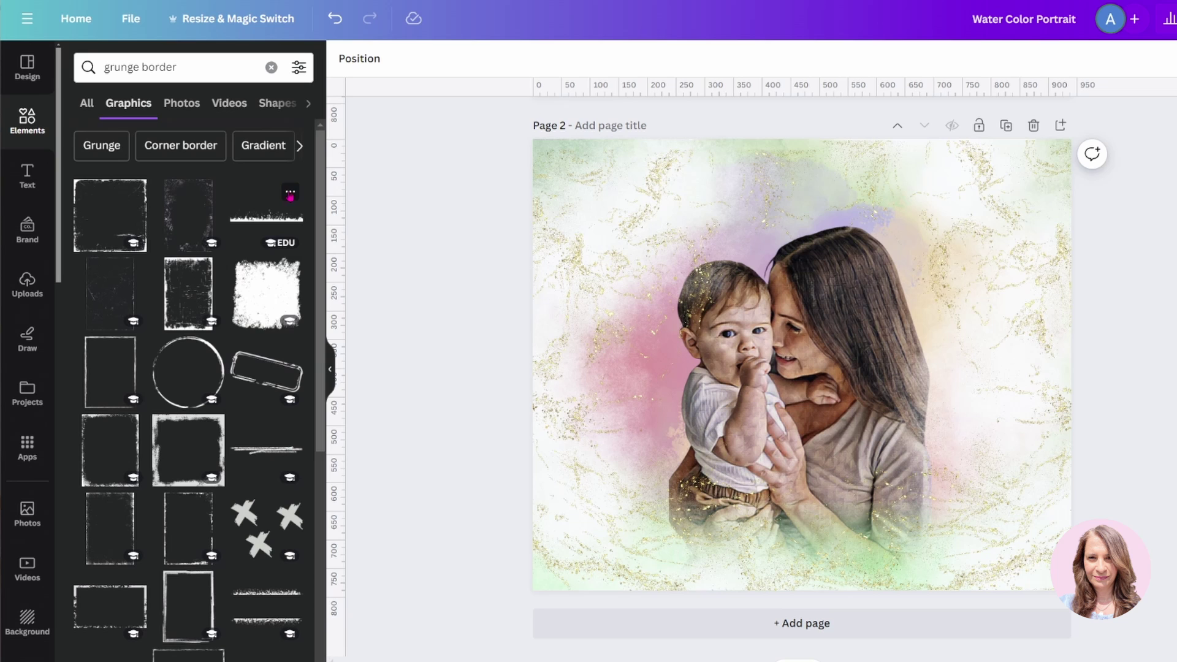
scroll(282, 462, down, 3)
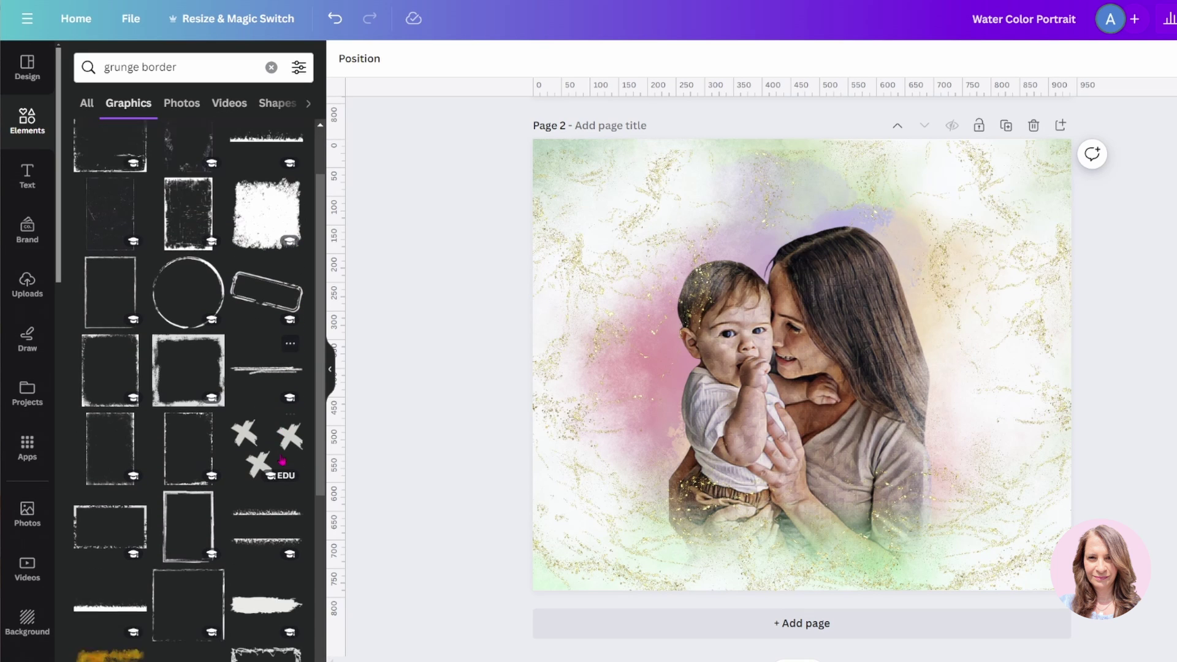
scroll(282, 461, down, 3)
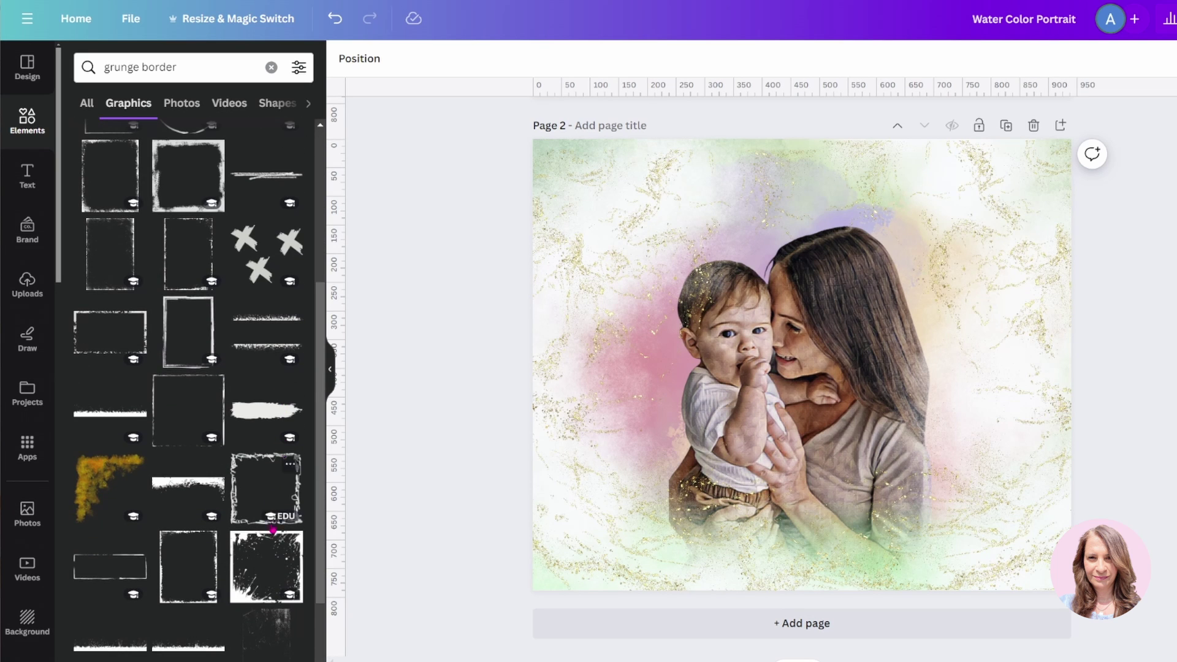
- Try a grunge frame on the page, enlarging it, then delete it
click(270, 562)
drag(797, 368, 684, 288)
drag(777, 374, 983, 578)
click(791, 157)
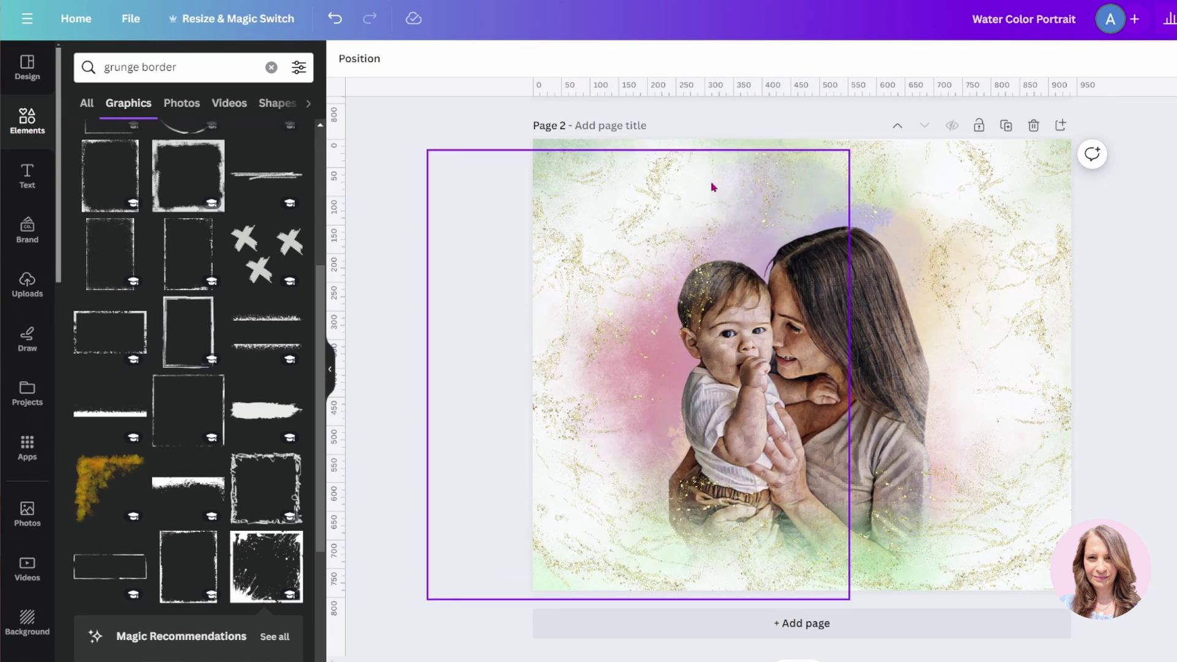
scroll(264, 546, down, 3)
scroll(263, 542, down, 2)
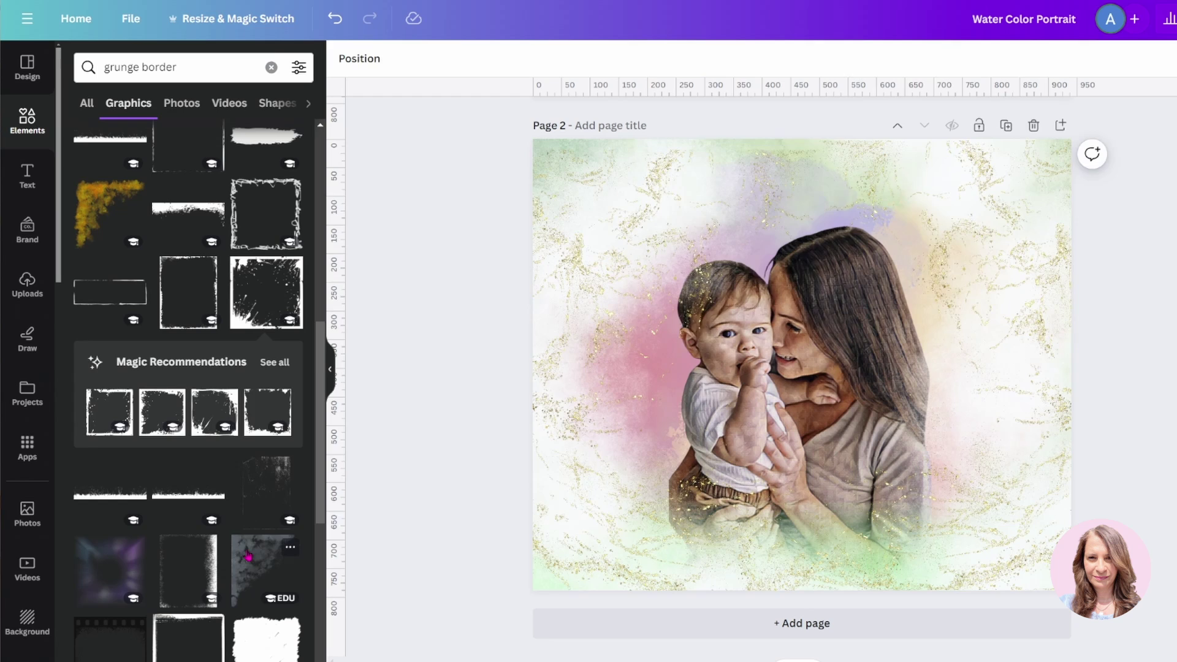
- Tuck a grey cloudy grunge graphic off the top-left edge and slide the glitter overlay right
drag(252, 552, 590, 387)
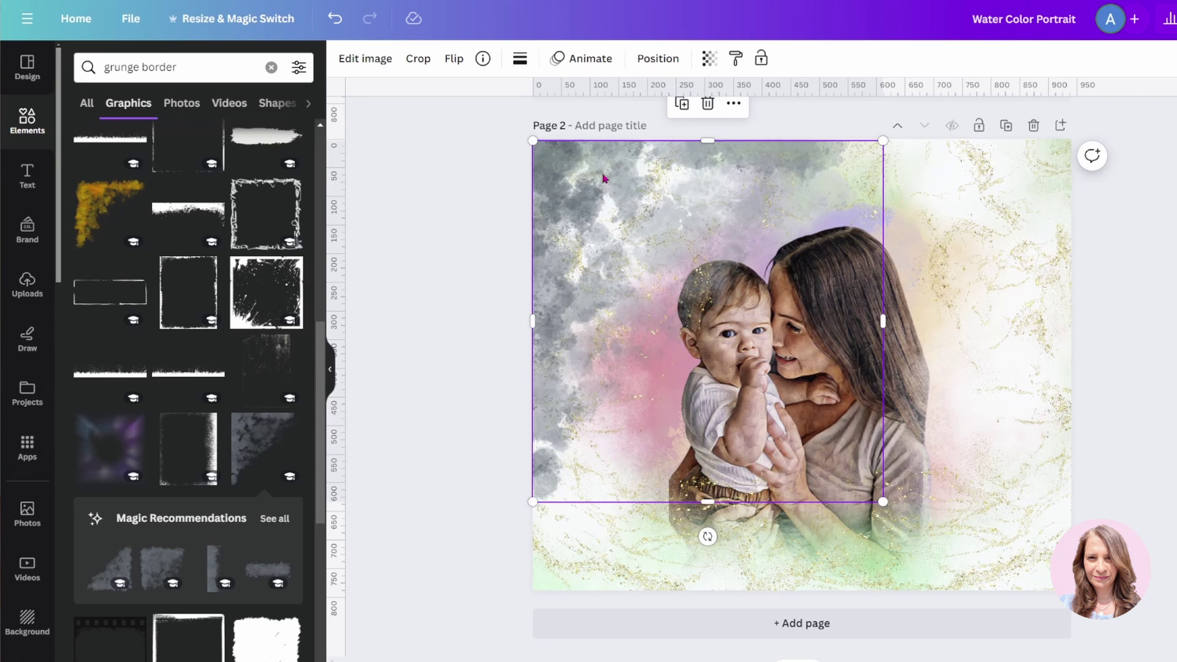
drag(596, 173, 373, 225)
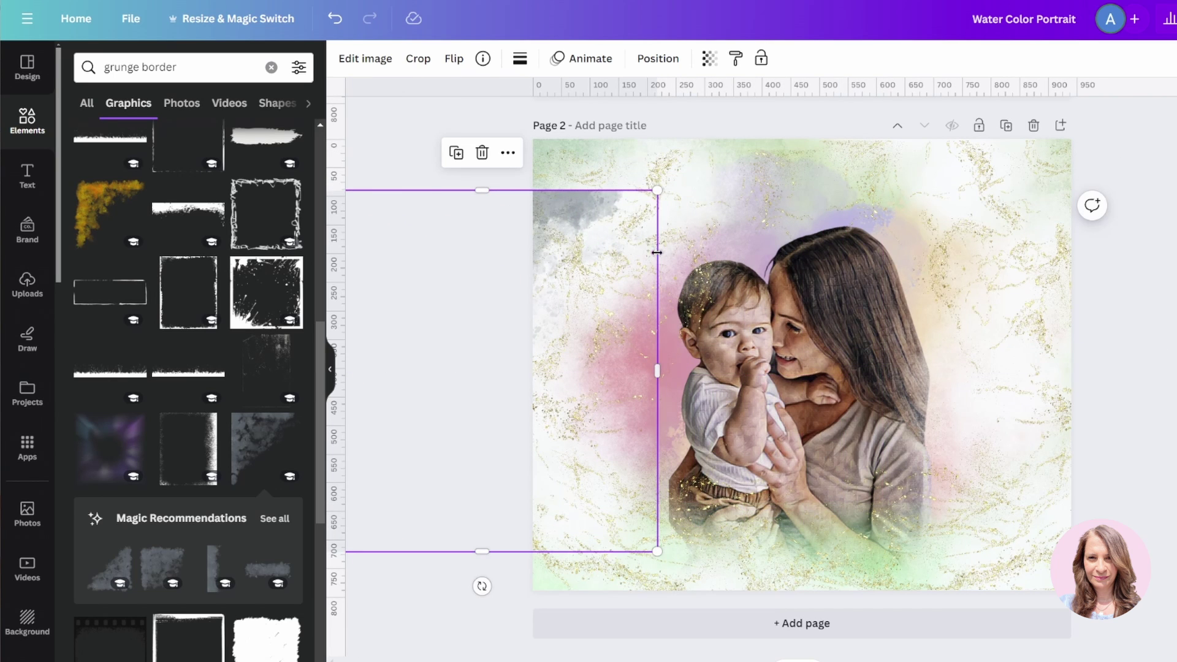
click(687, 257)
drag(687, 257, 979, 263)
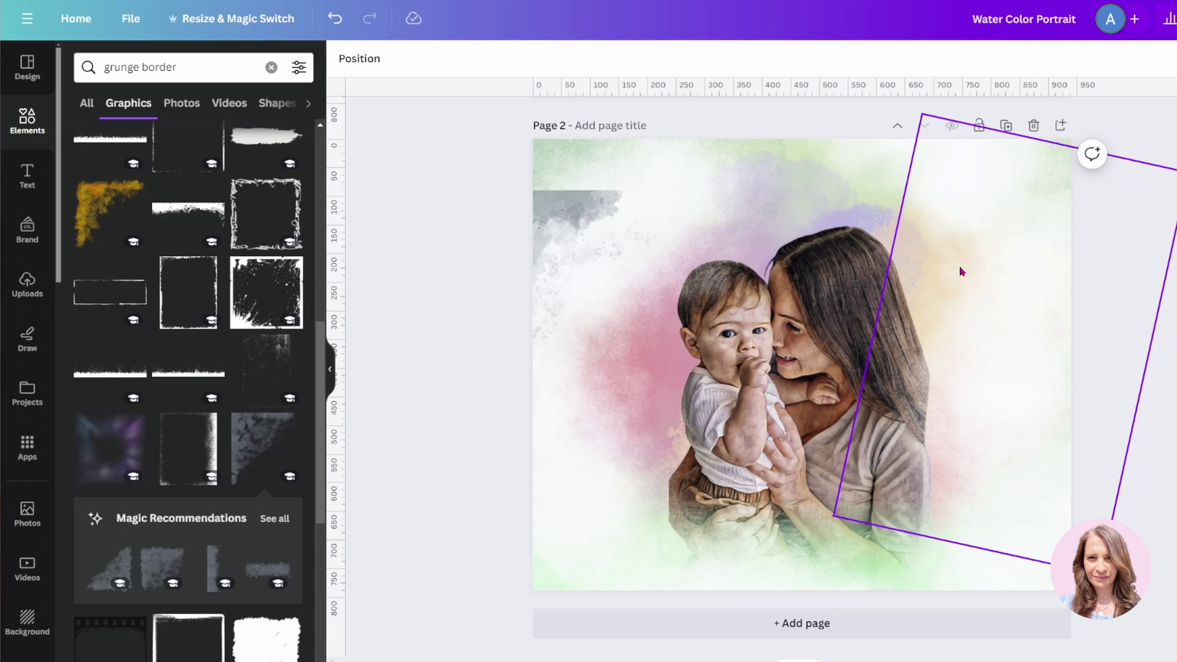
click(794, 312)
click(821, 306)
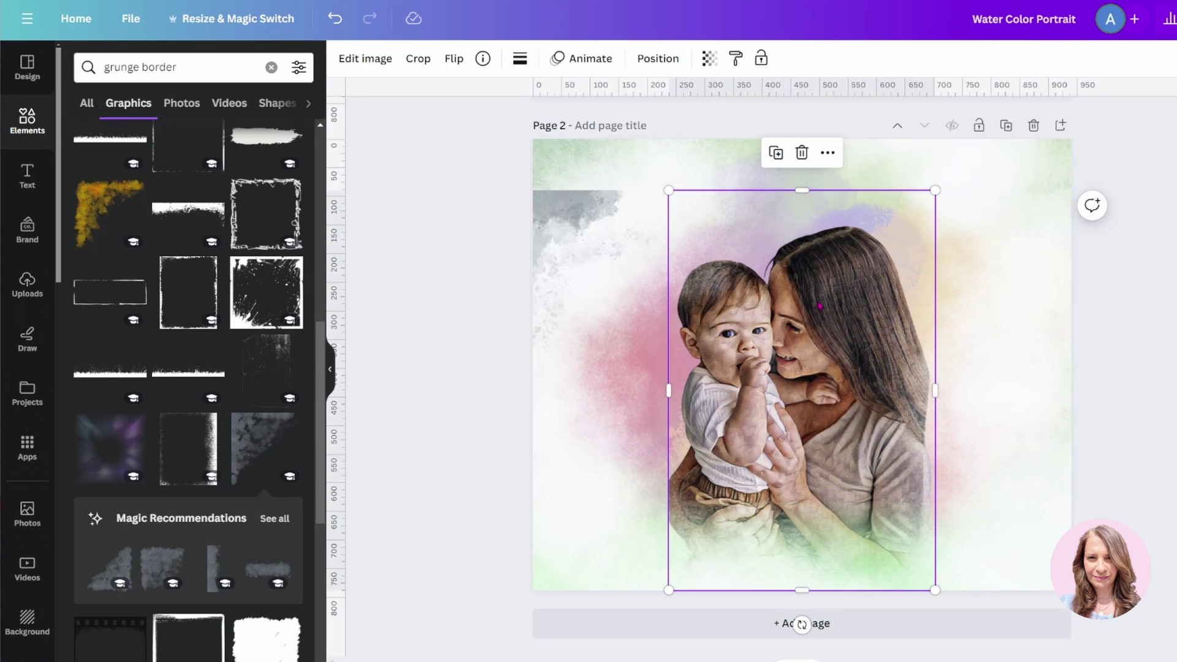
- Raise the portrait layer, then move and enlarge the grey splash over the upper left
click(658, 58)
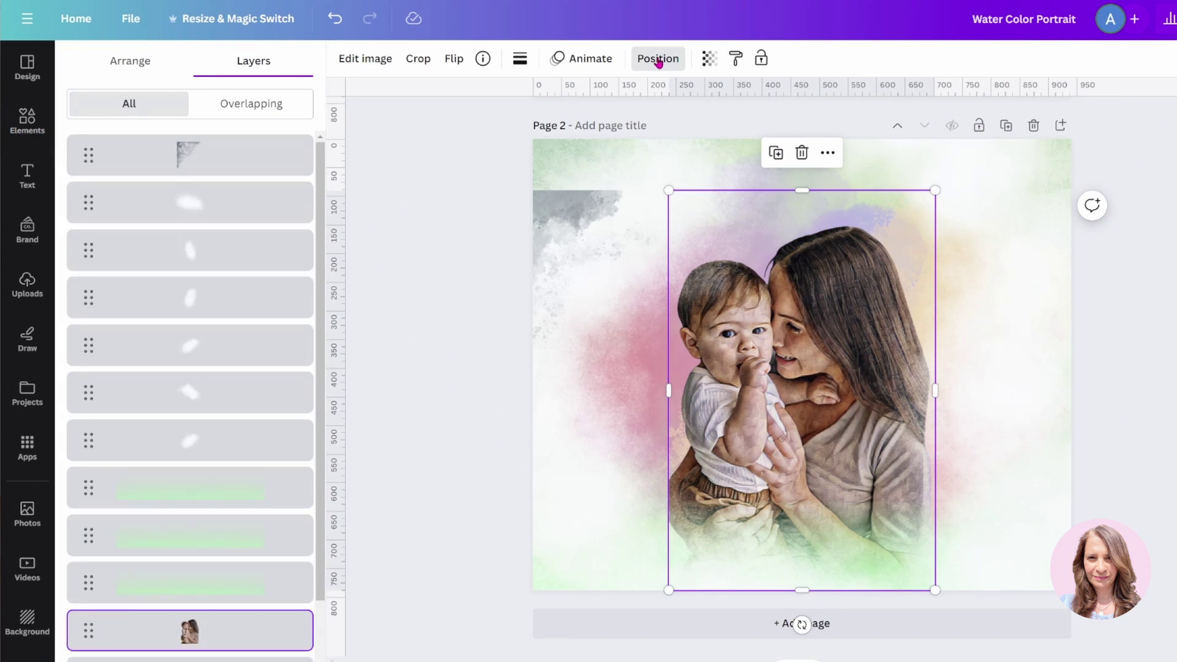
drag(222, 632, 222, 198)
drag(577, 208, 791, 168)
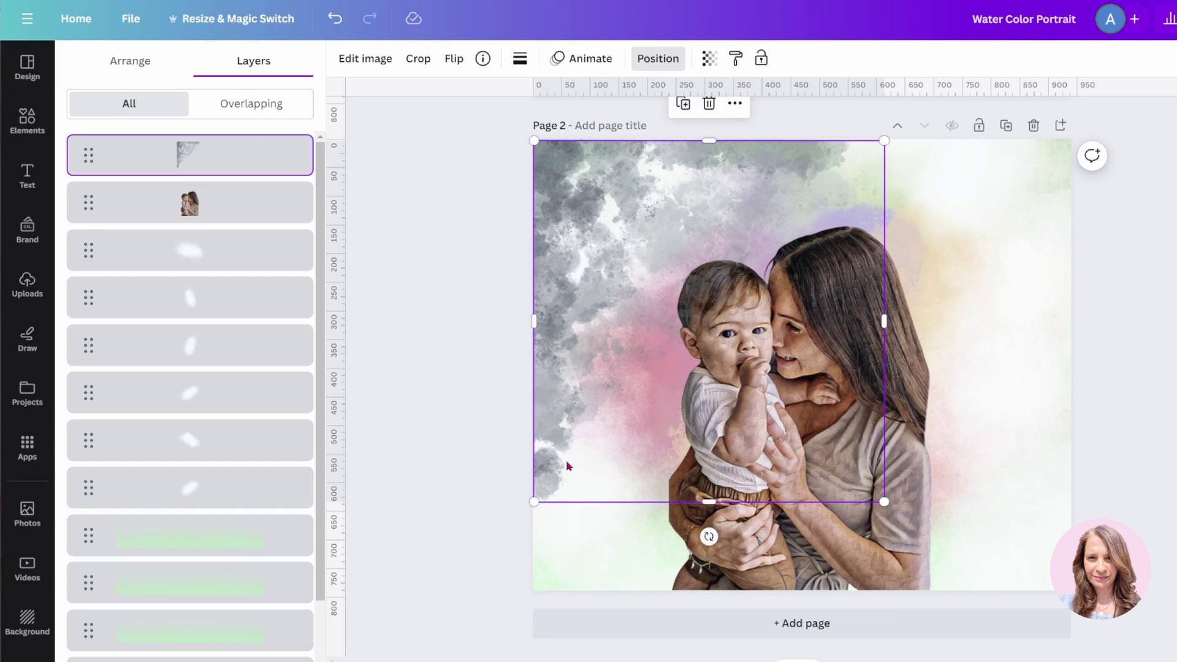
drag(884, 501, 970, 590)
mouse_move(608, 392)
mouse_down()
mouse_move(589, 347)
mouse_move(562, 325)
mouse_move(616, 399)
mouse_move(607, 386)
mouse_up()
- Bring the portrait photo layer to the top and select the grey watercolor background element
click(745, 438)
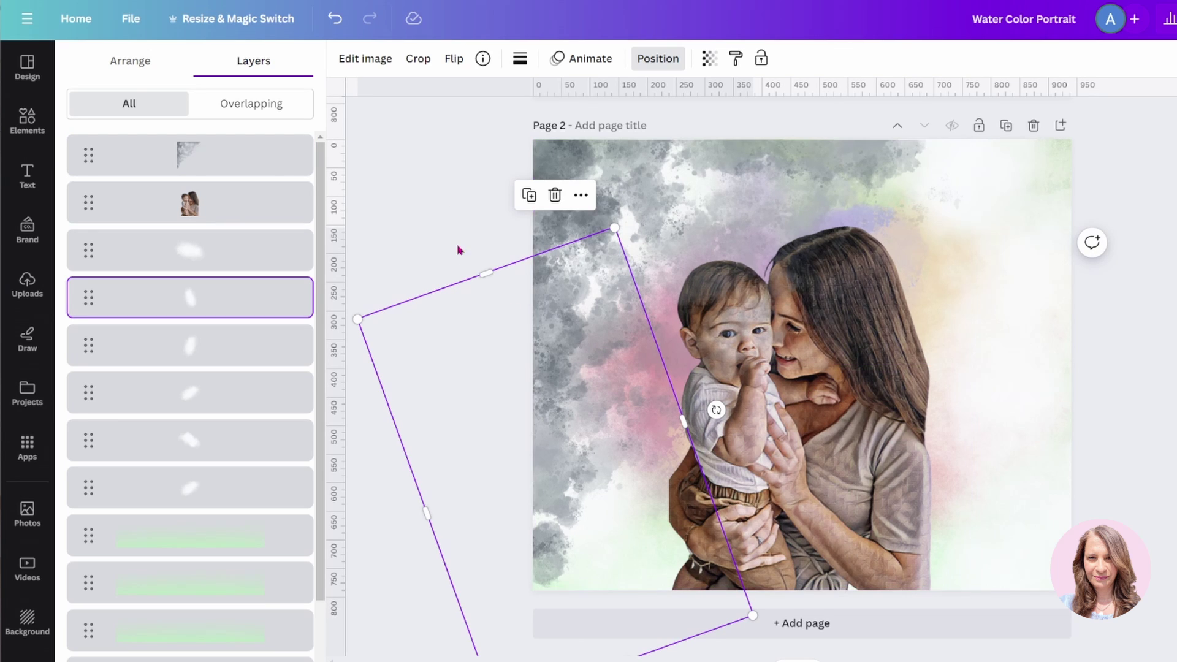
click(651, 58)
drag(211, 203, 215, 148)
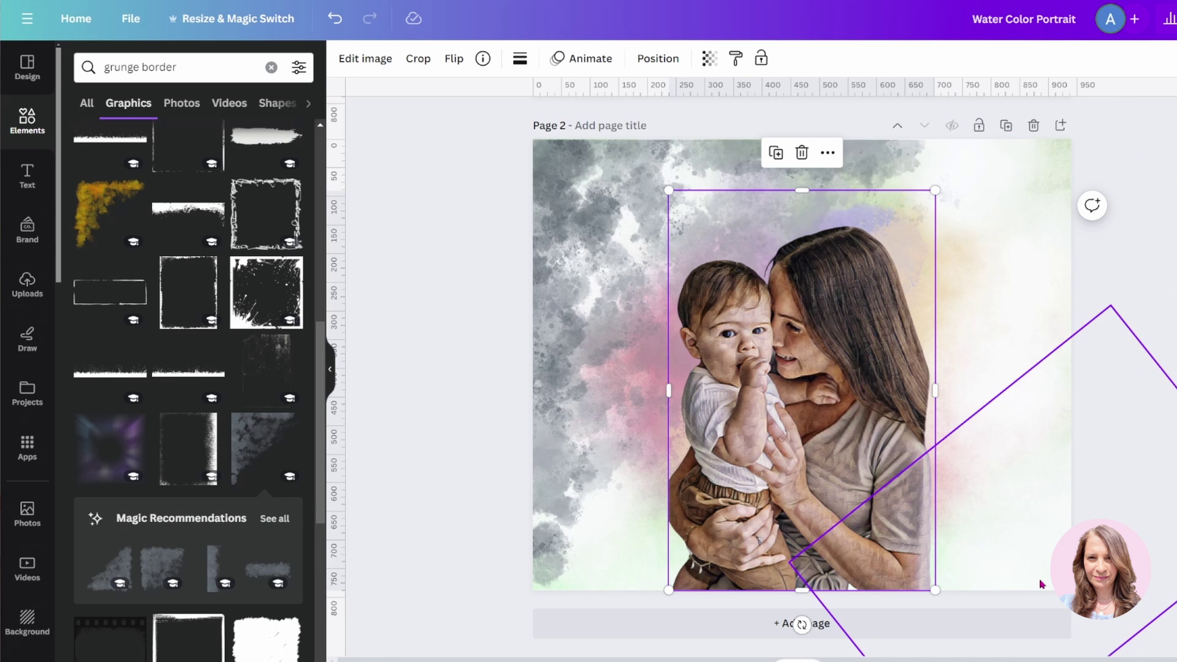
click(552, 222)
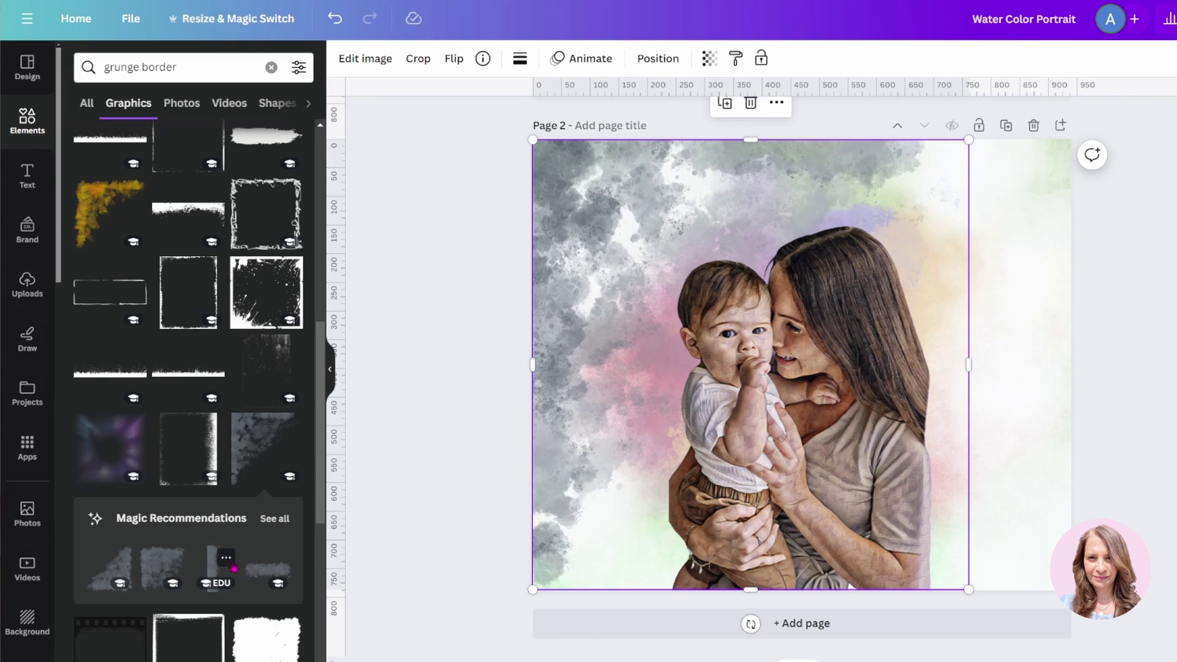
scroll(233, 569, down, 5)
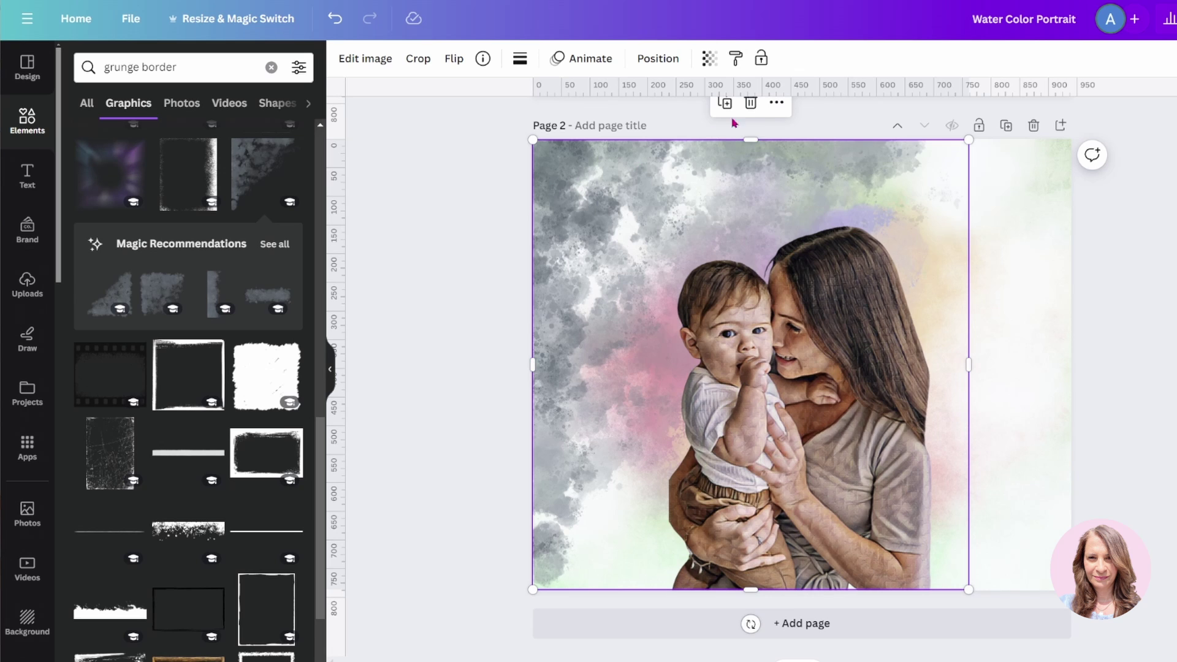
- Replace the grey background element with a white grunge splatter border stretched across the top
click(750, 106)
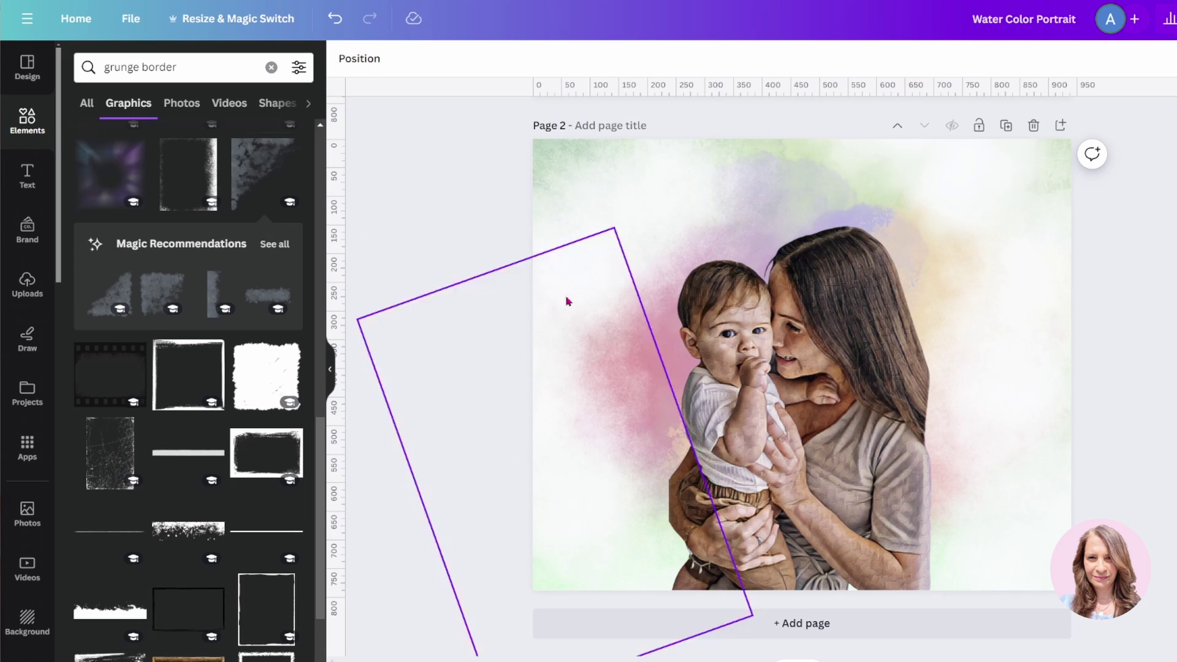
click(166, 540)
drag(821, 350, 667, 158)
drag(748, 195, 1067, 303)
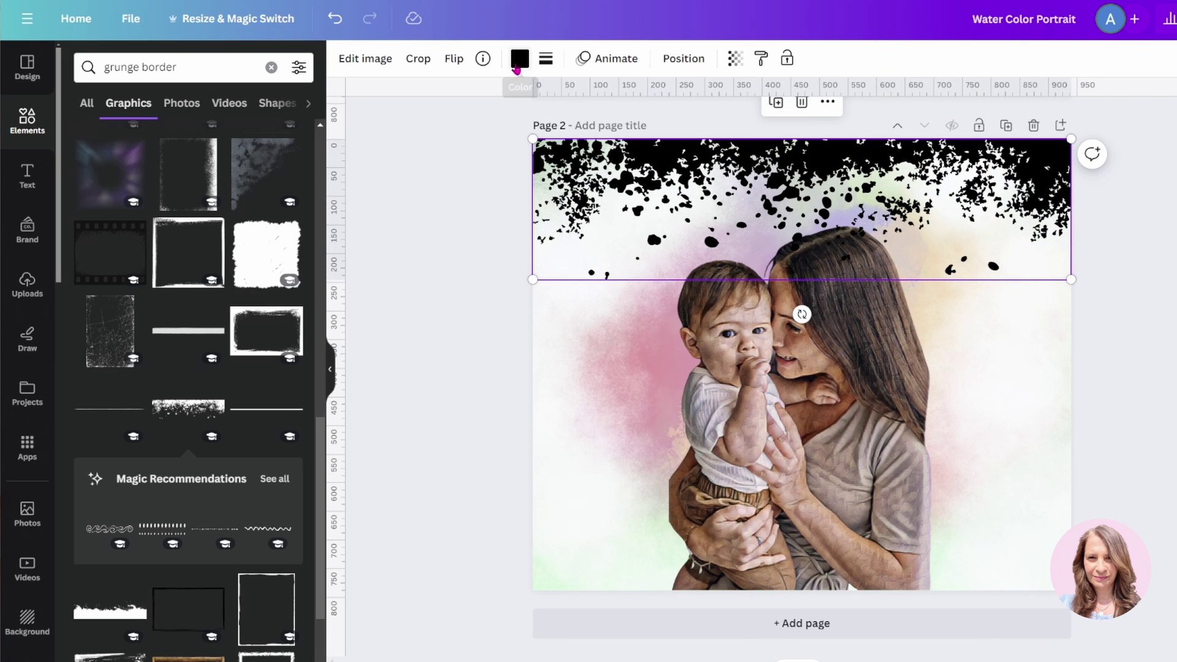
click(518, 61)
click(83, 307)
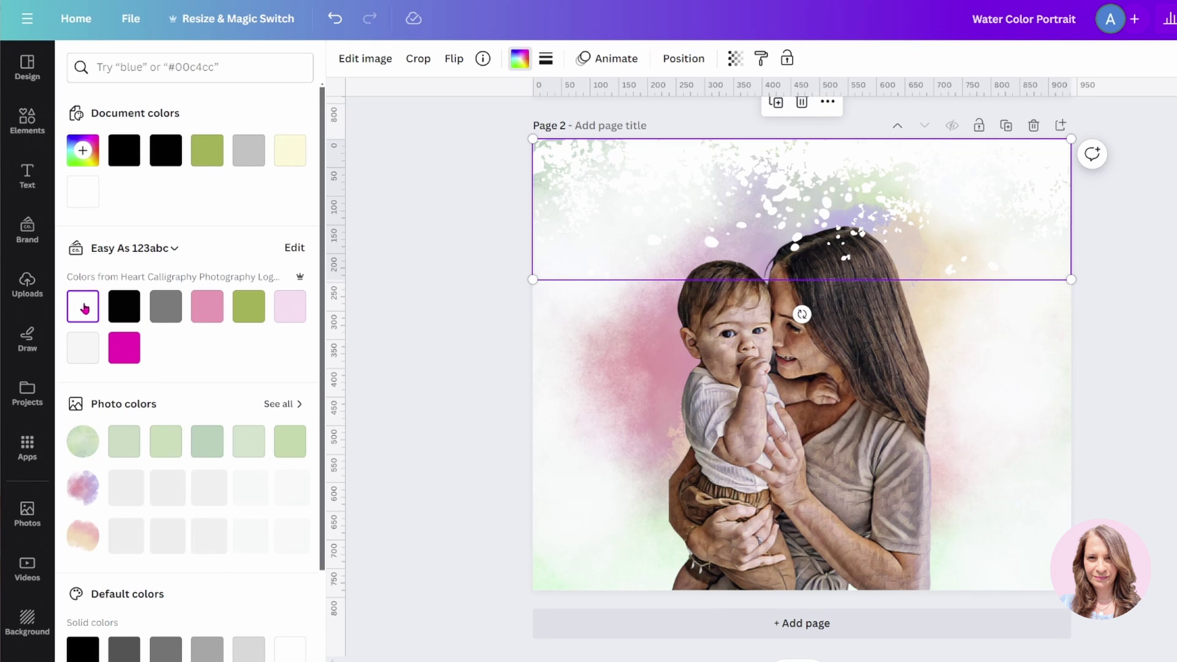
- Rotate the border strip 180° and move it along the portrait's bottom edge
drag(689, 158, 699, 167)
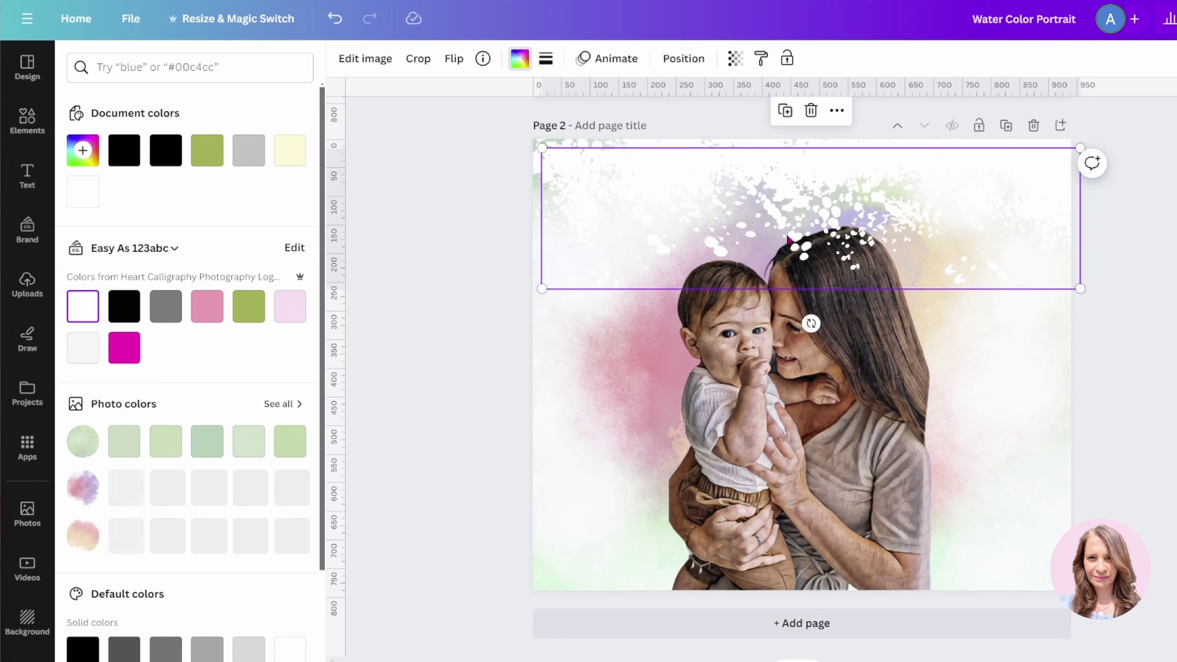
drag(811, 323, 812, 182)
drag(797, 228, 786, 529)
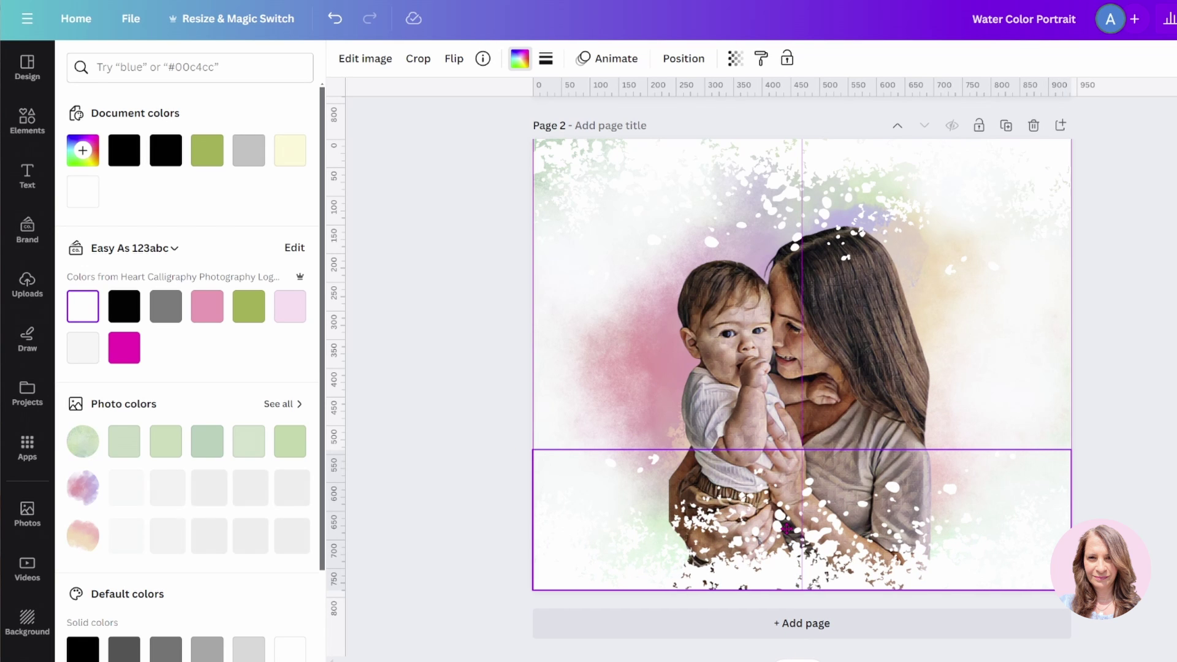
drag(787, 528, 788, 529)
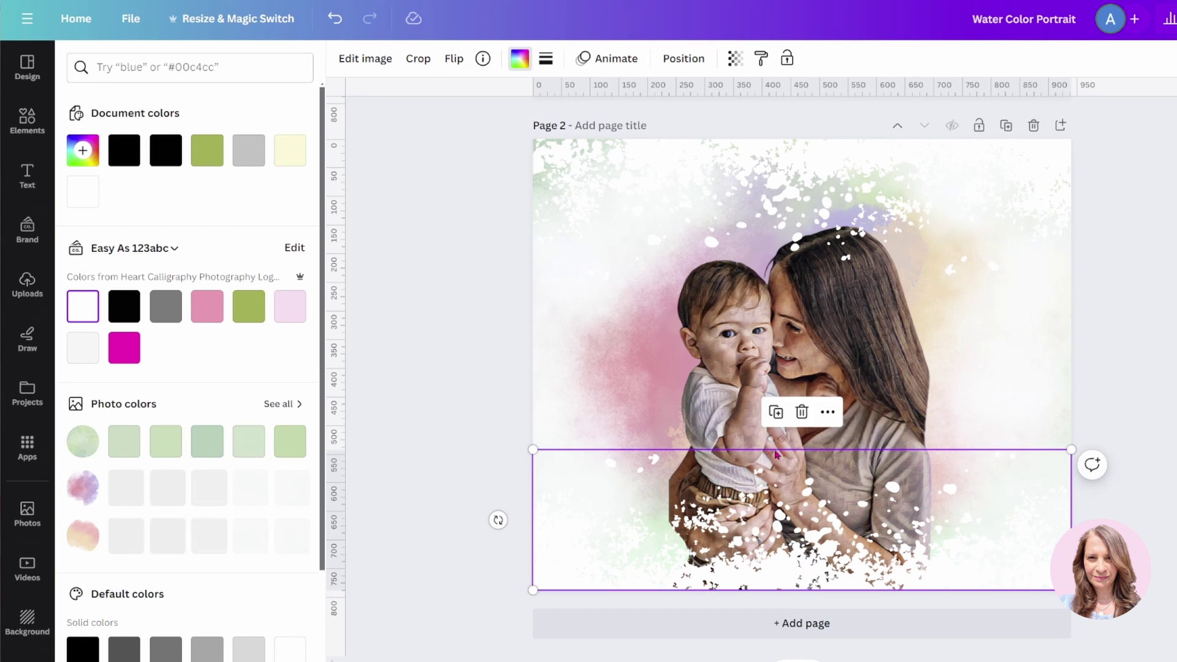
- Duplicate the bottom strip, turn the copy vertical, and move it to the left side
click(776, 414)
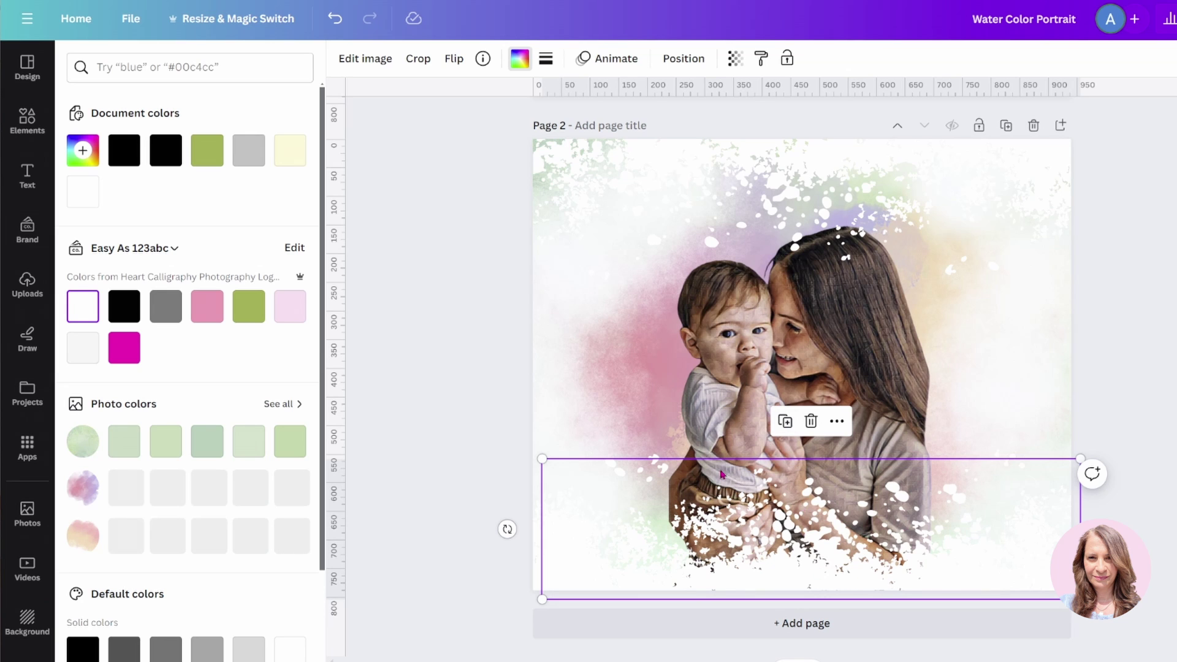
drag(507, 526, 869, 336)
drag(760, 439, 565, 329)
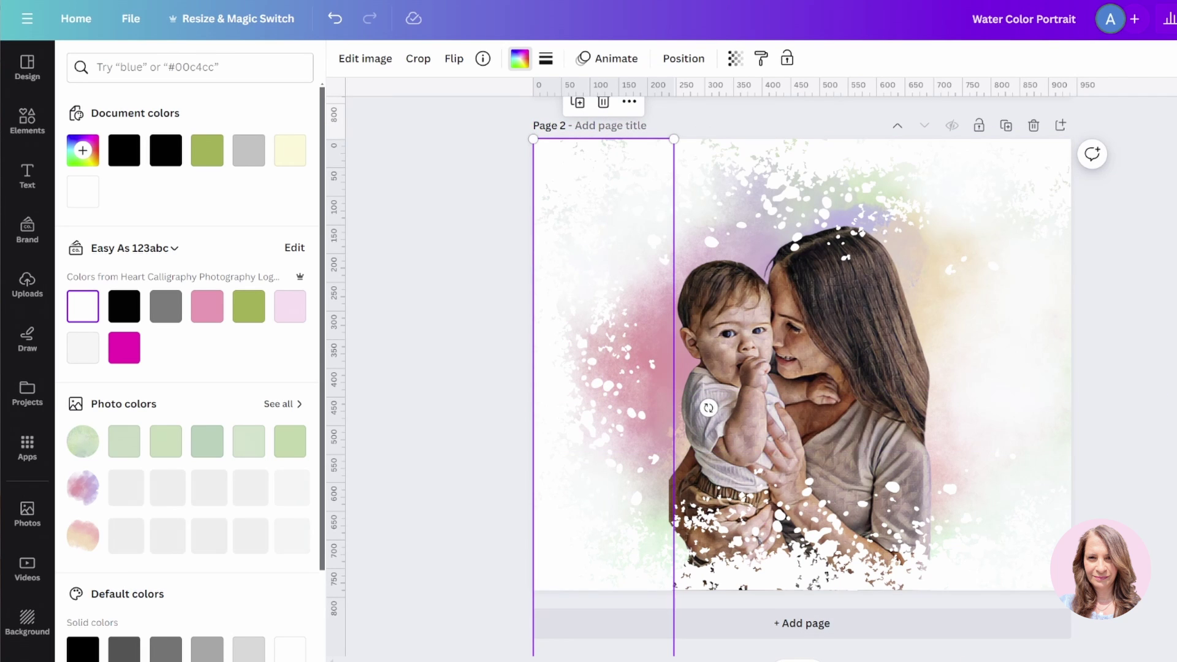
- Fit the vertical strip to the left edge and place a copy on the right edge
ctrl+scroll(812, 533, down, 3)
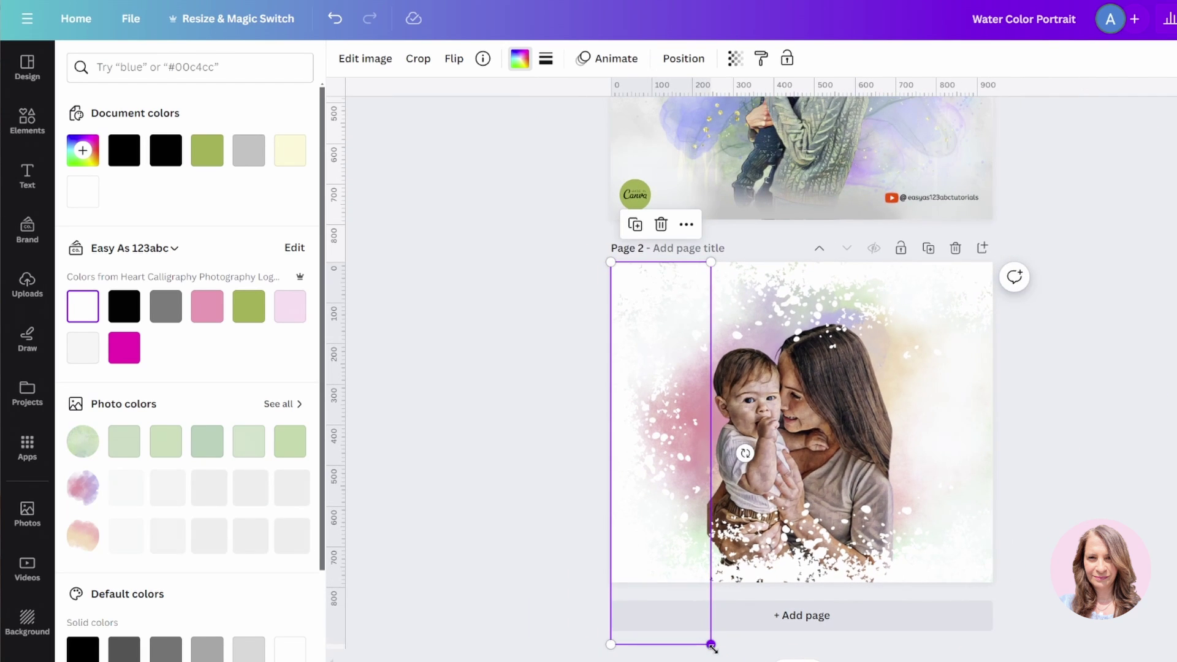
drag(709, 643, 688, 595)
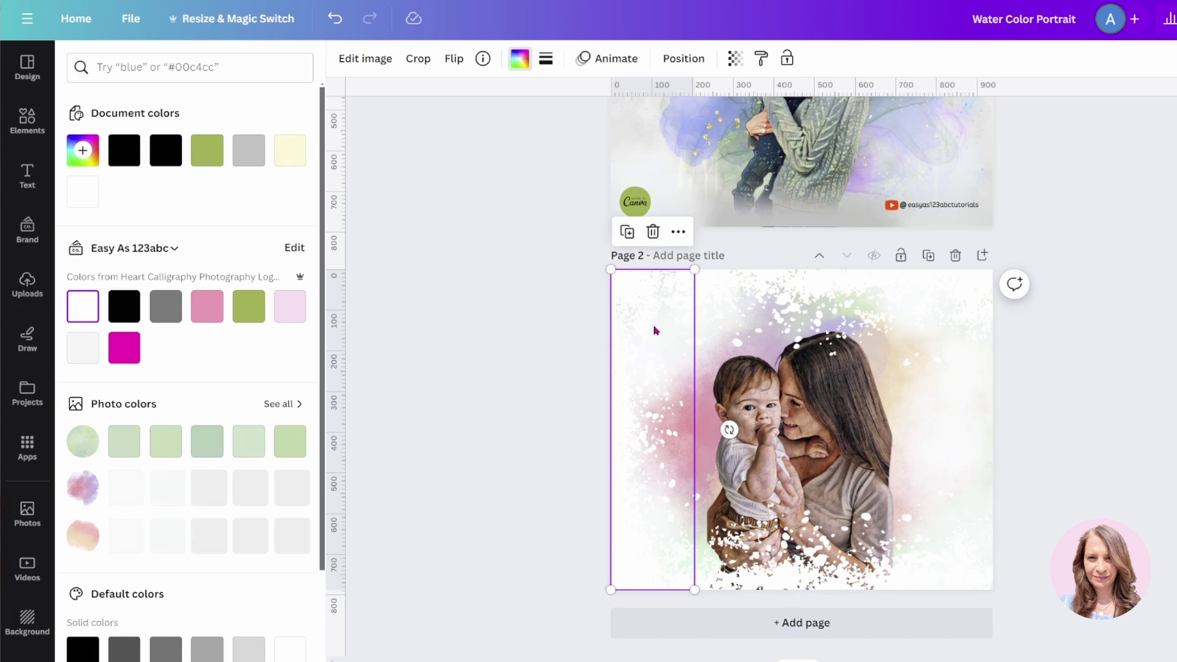
click(634, 239)
drag(644, 415, 933, 422)
- Flip the right strip vertically and zoom in so Page 2 fills the view
click(454, 58)
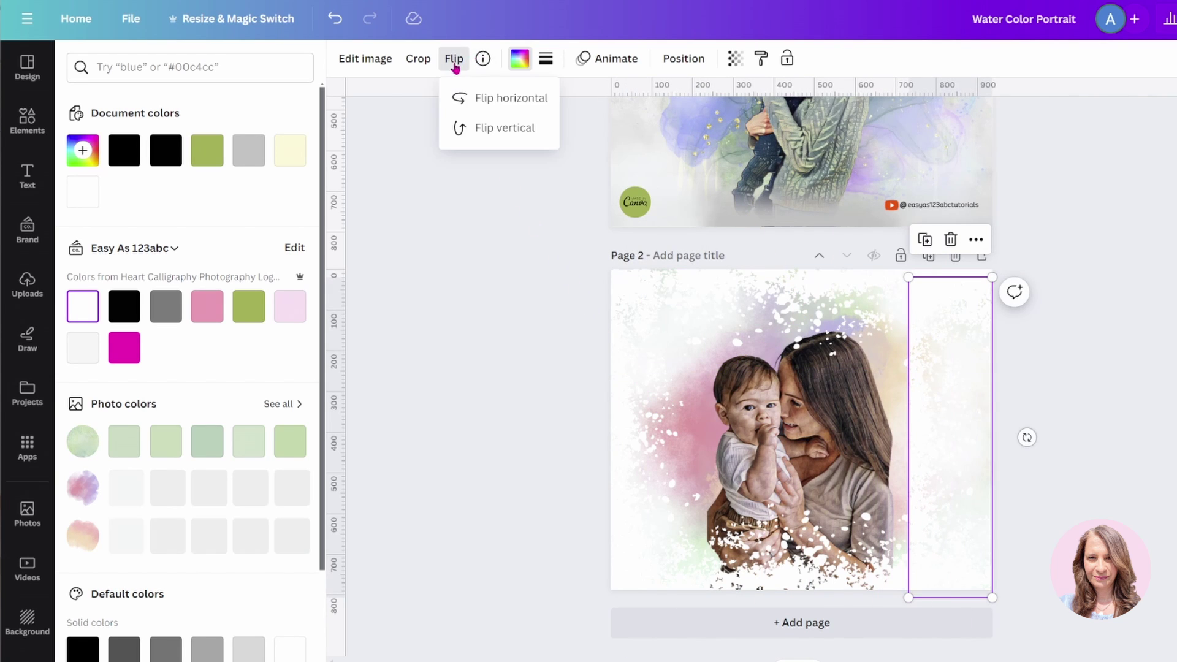
click(475, 128)
click(926, 417)
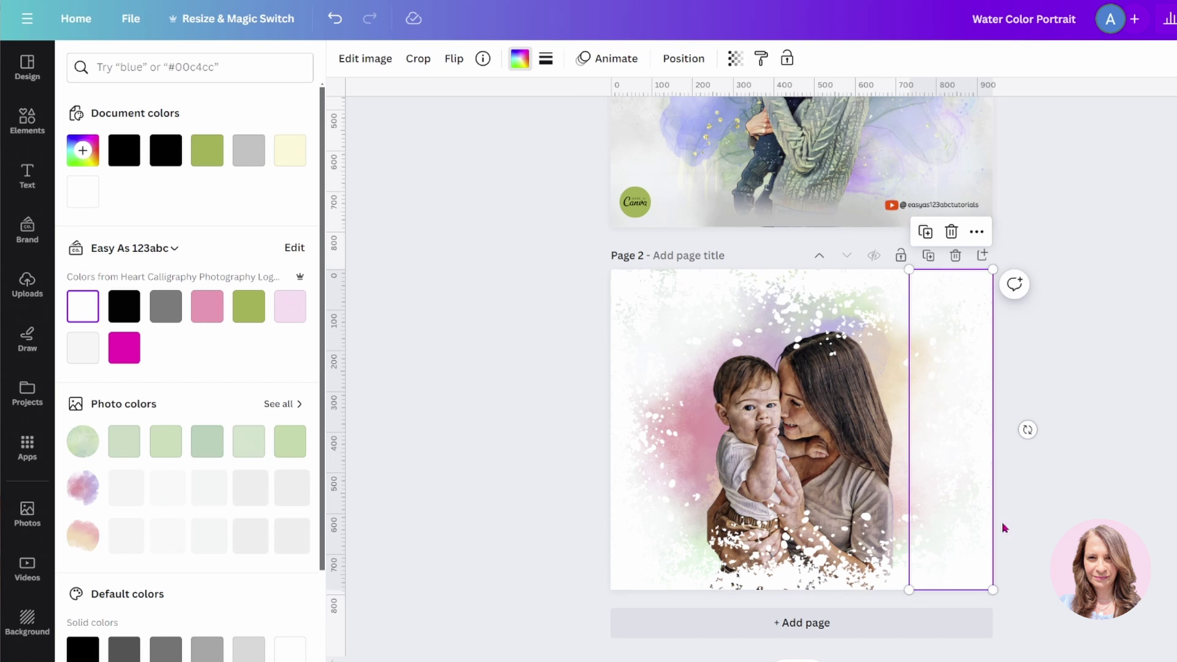
key(ctrl+equal)
scroll(797, 368, down, 3)
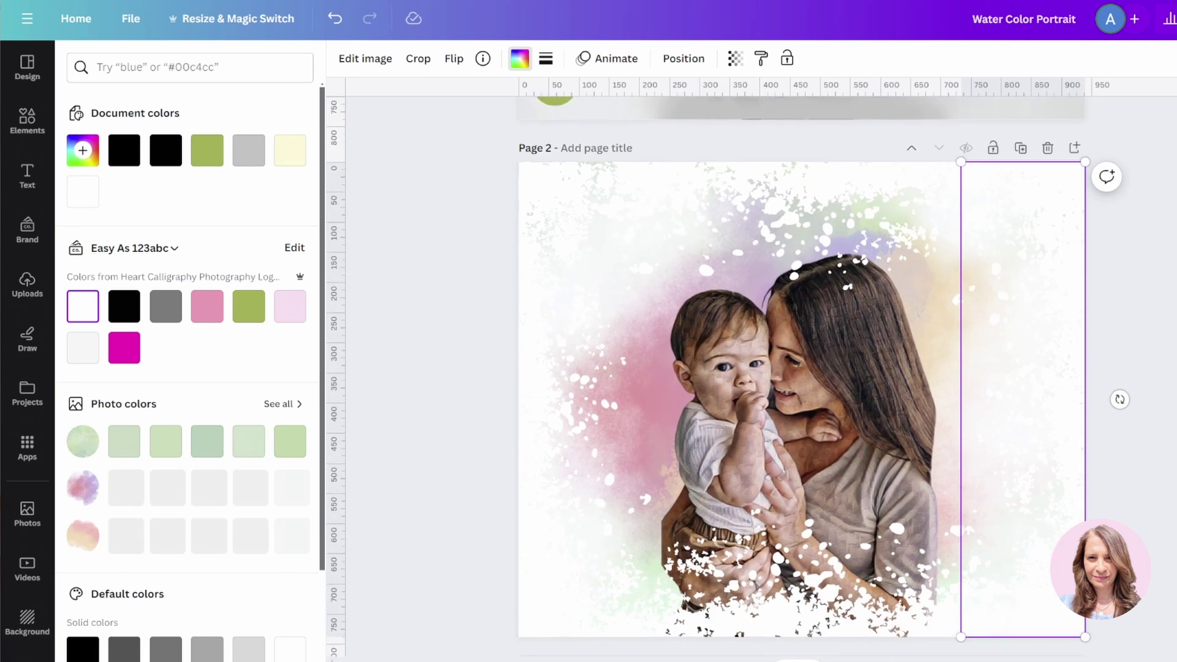
key(Escape)
key(Escape)
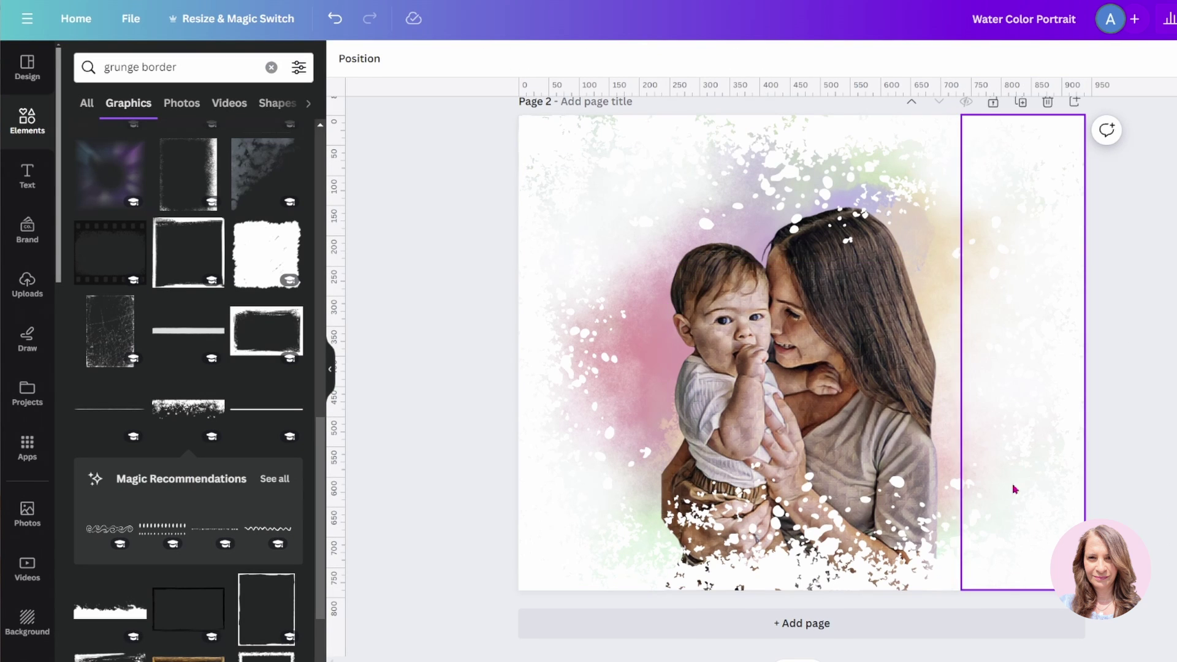
- Recolour the right strip by sampling the mother's grey shirt, #9e9190
click(1010, 200)
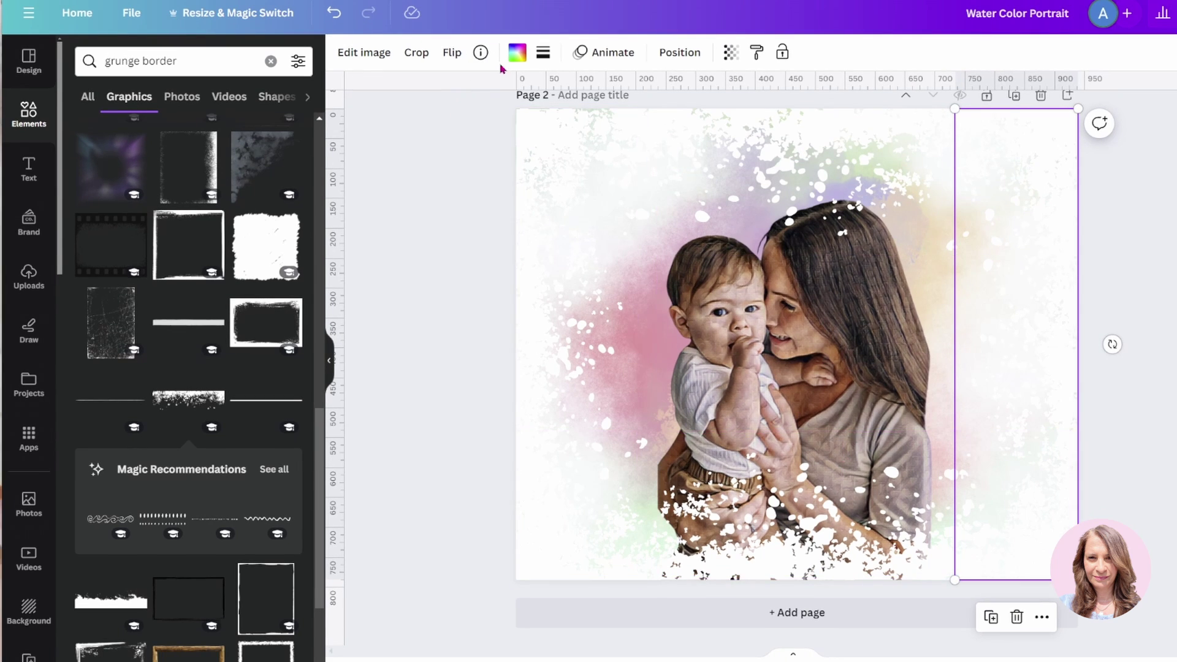
click(517, 55)
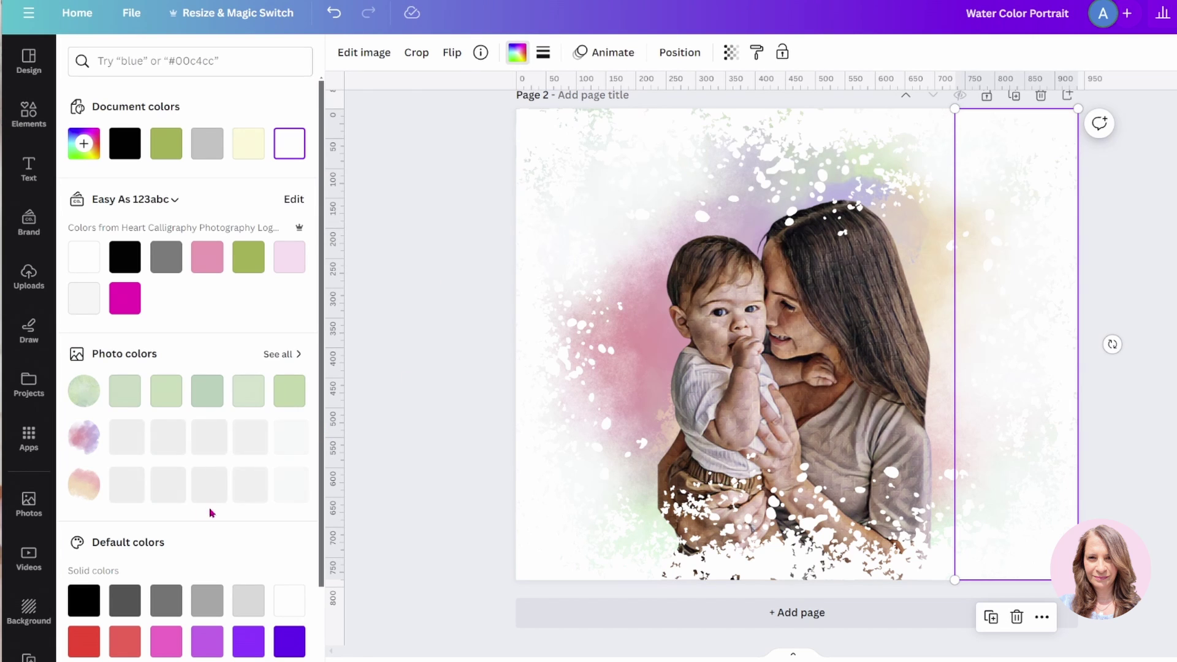
scroll(212, 509, down, 1)
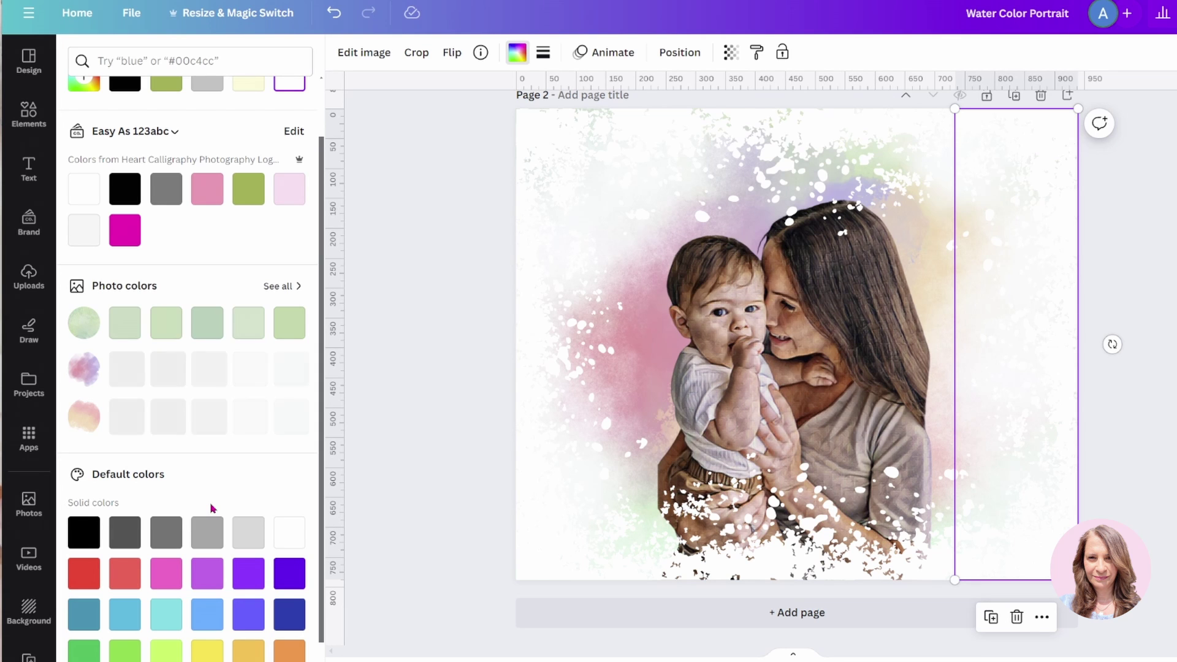
scroll(211, 509, up, 1)
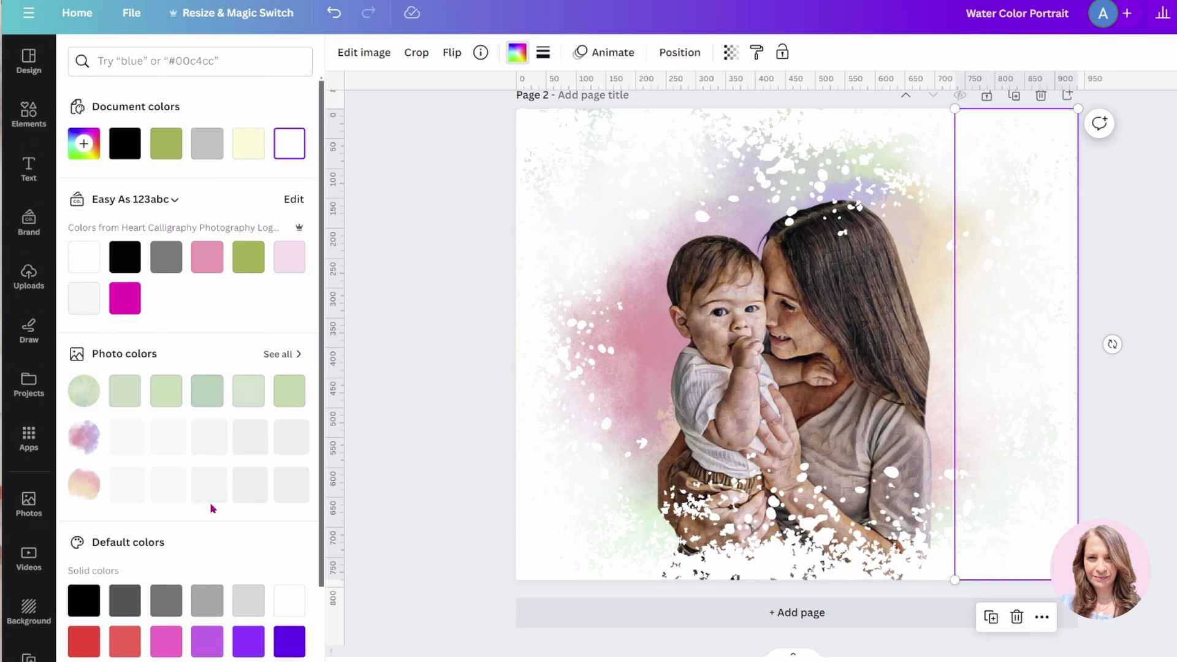
click(84, 144)
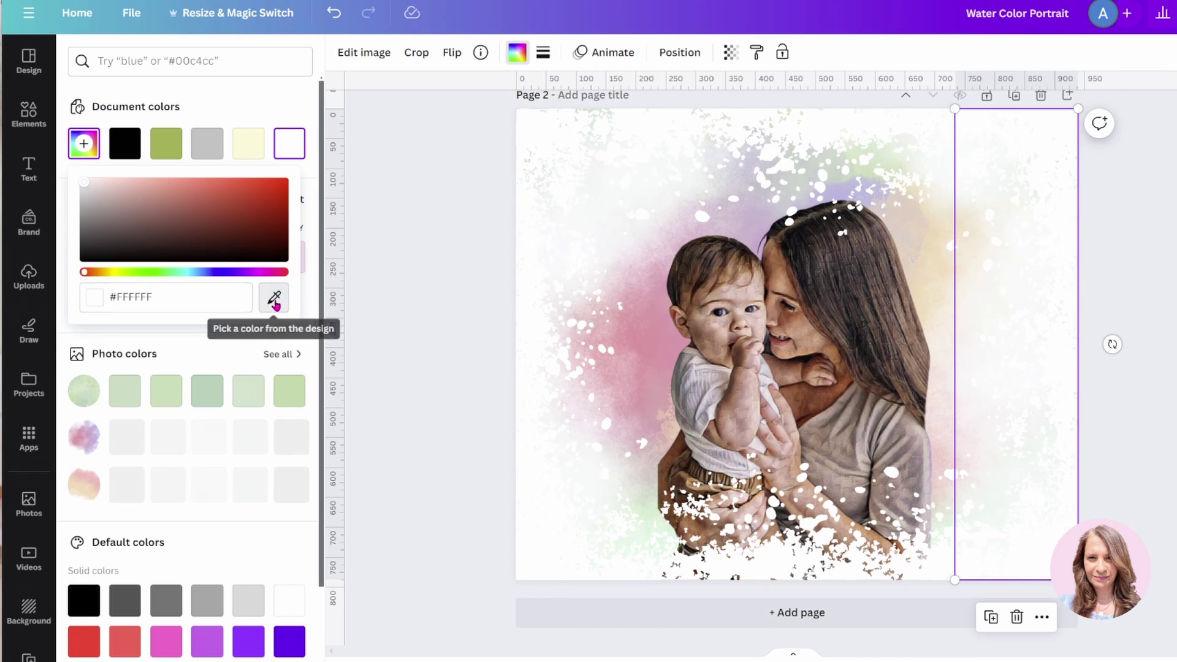
click(272, 297)
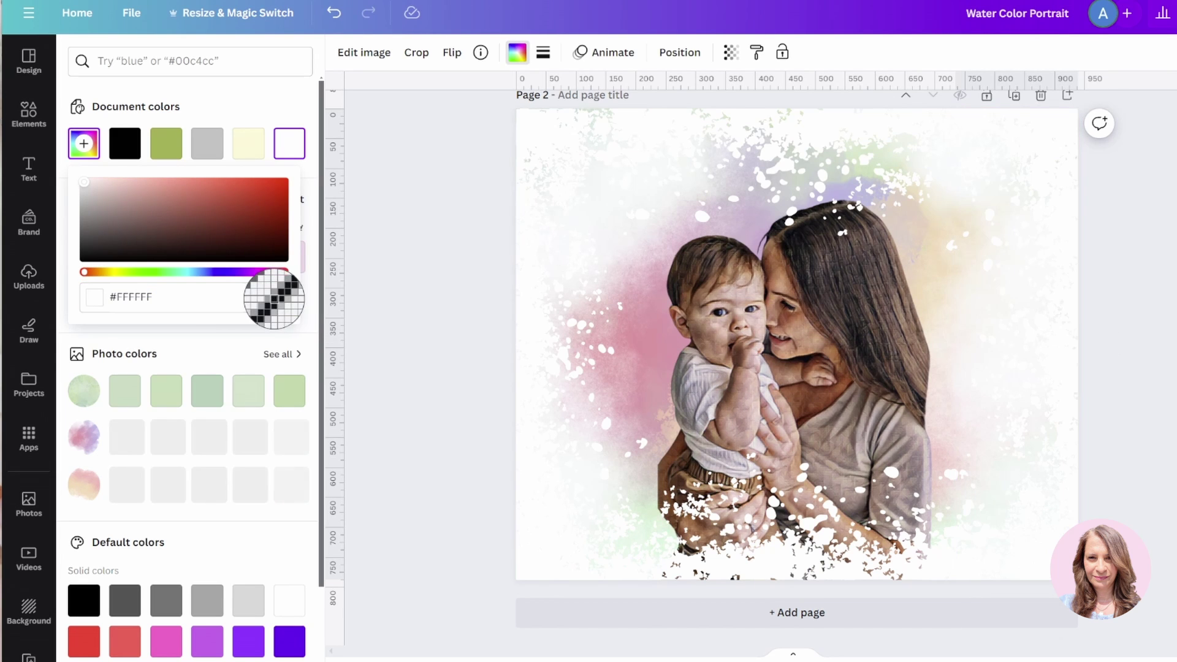
click(858, 457)
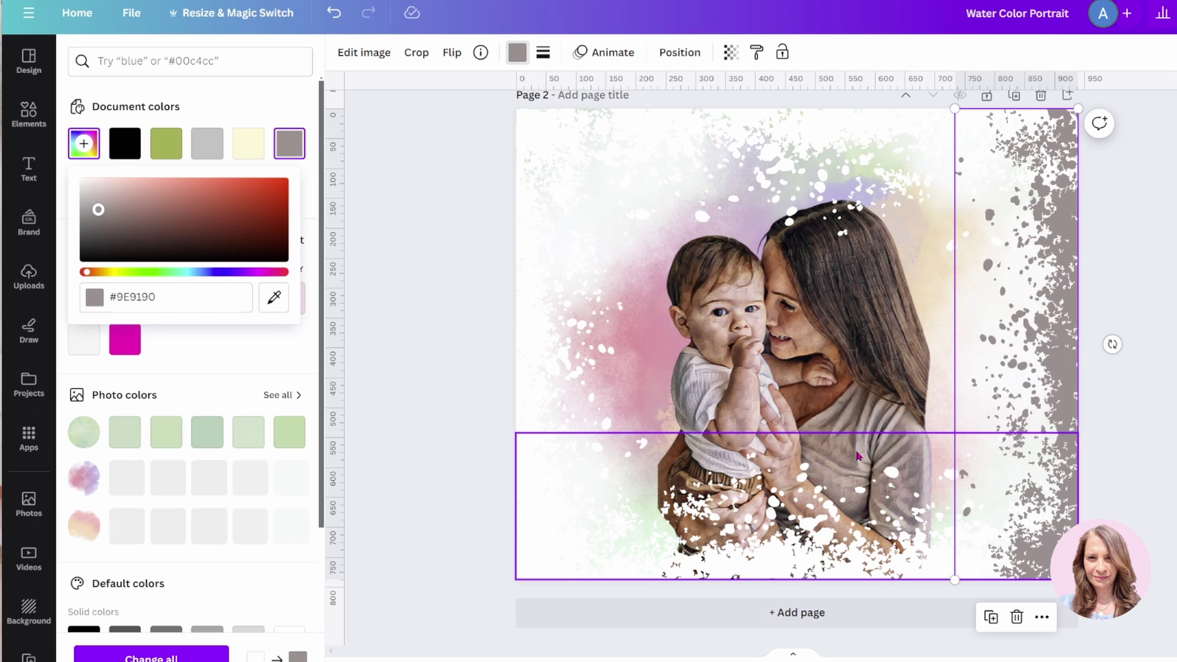
- Apply the #9e9190 grey to the left, top and bottom strips
click(547, 139)
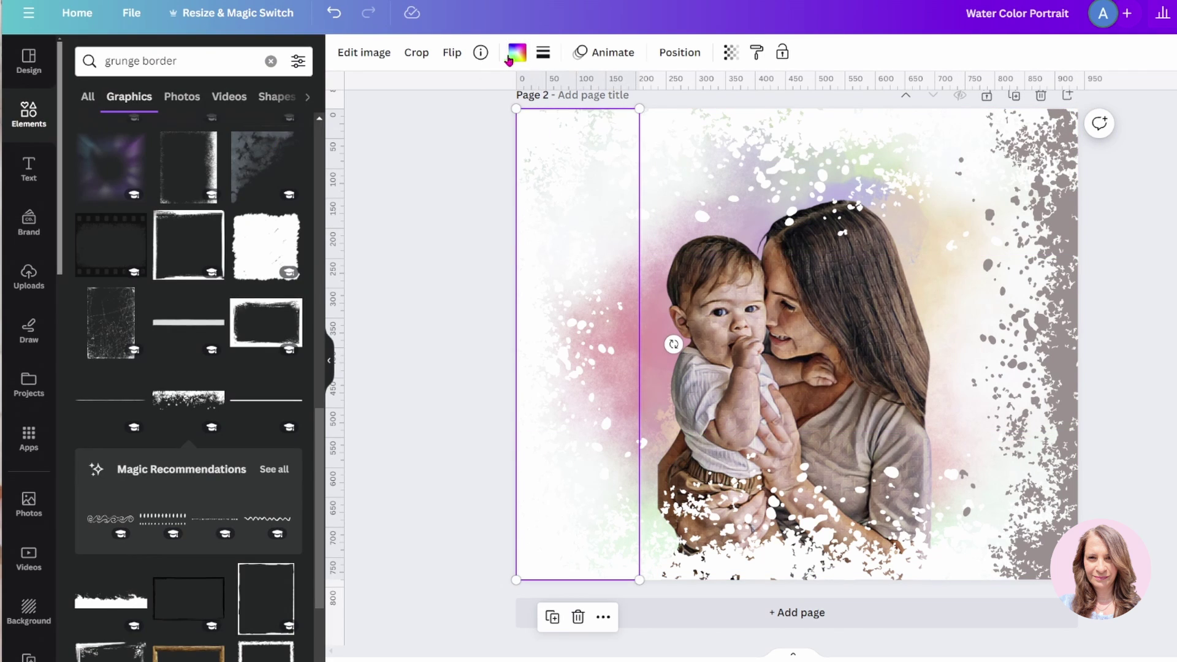
click(510, 58)
click(169, 145)
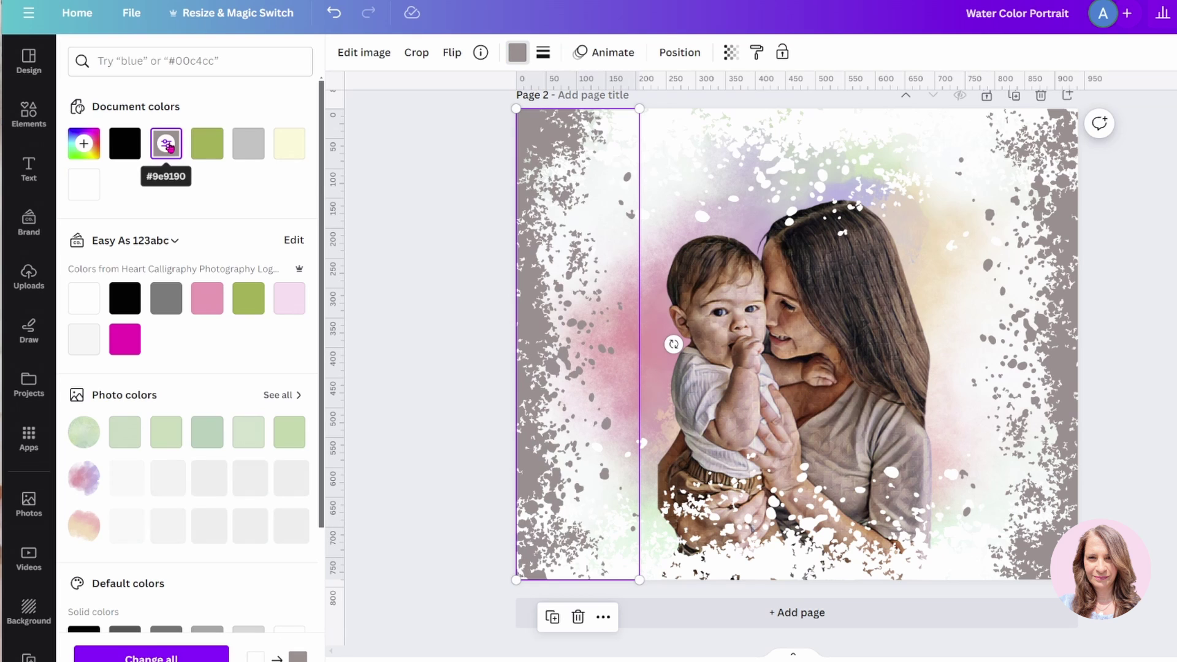
click(785, 138)
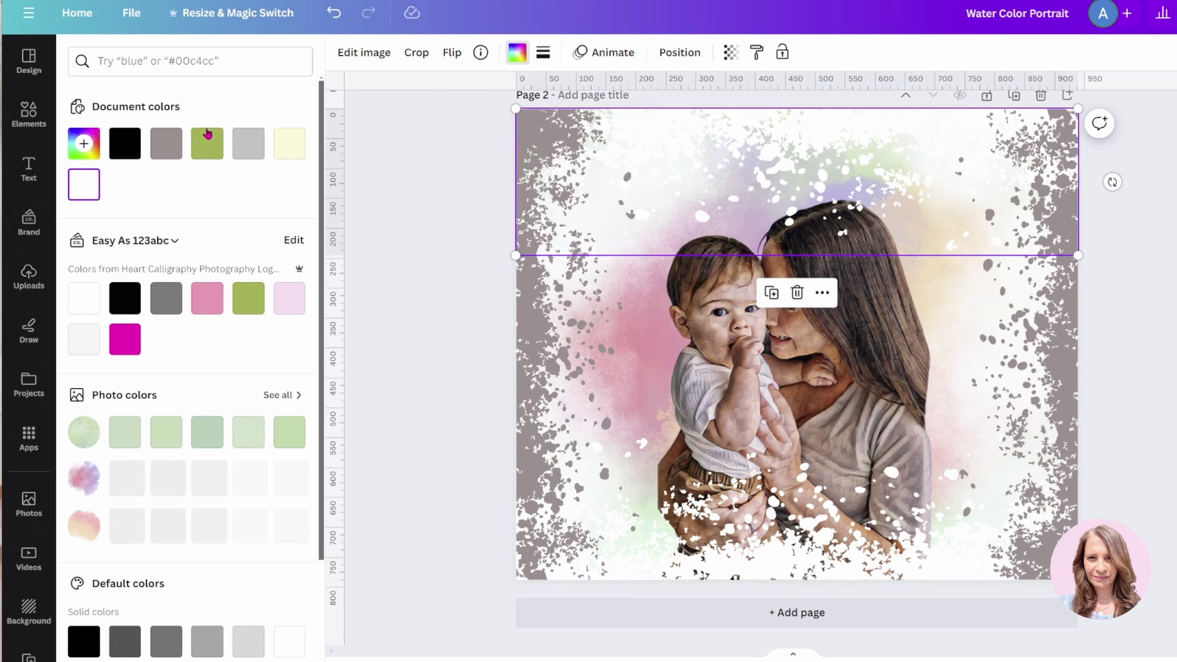
click(166, 143)
click(552, 490)
click(172, 150)
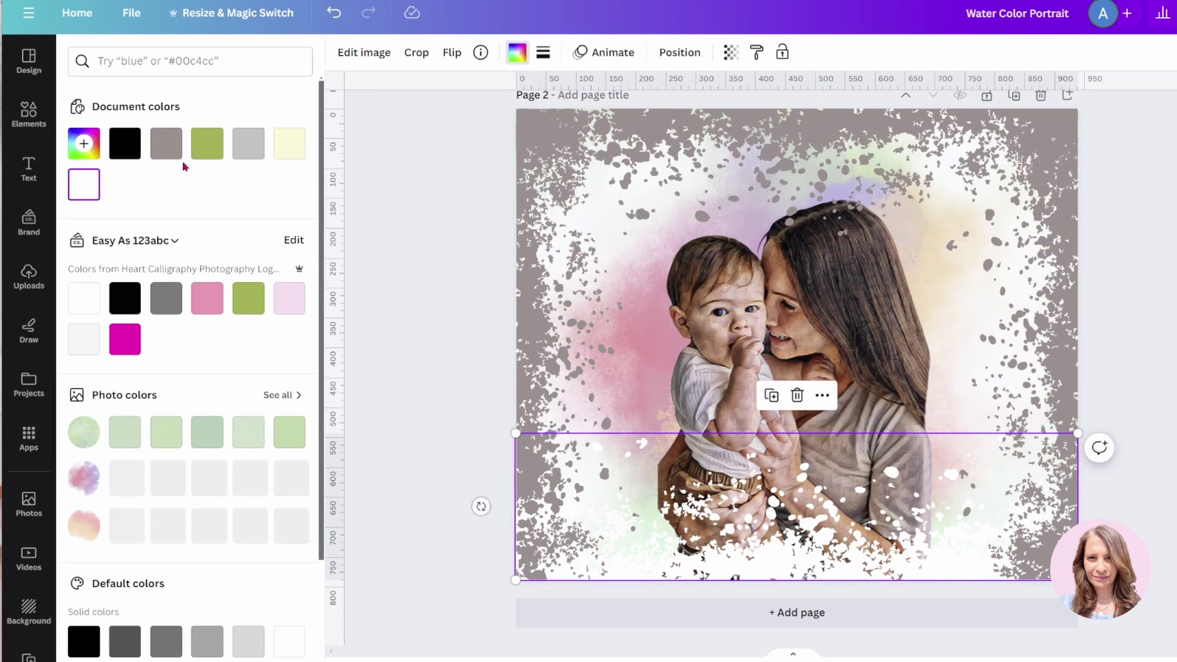
click(171, 150)
click(407, 243)
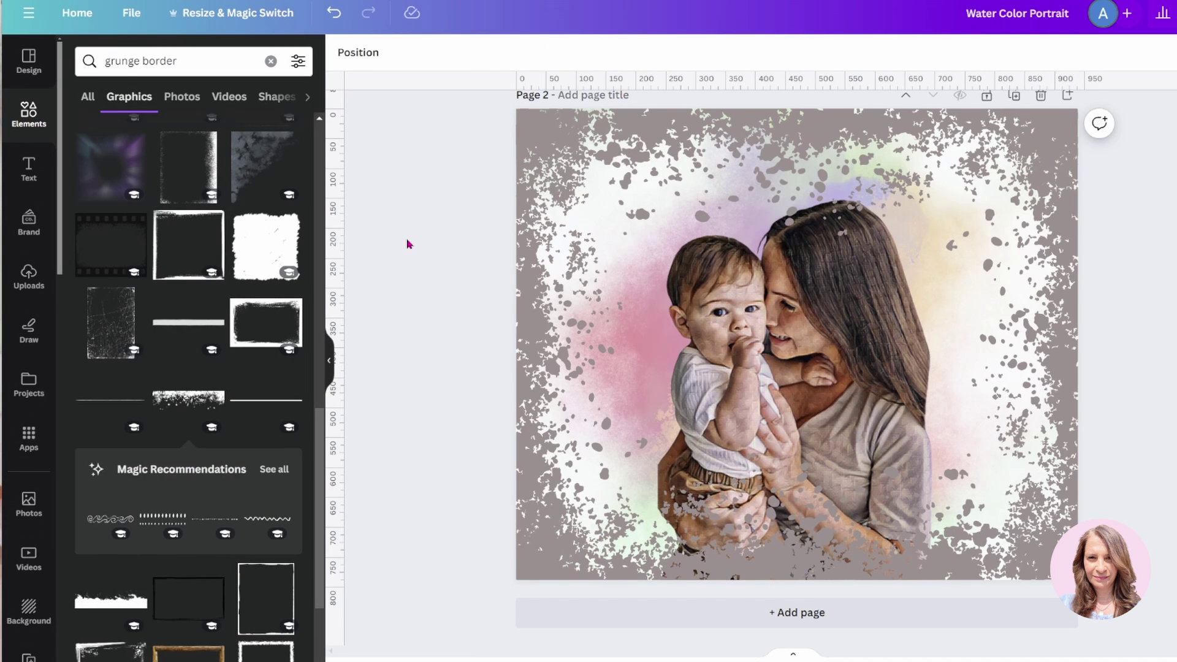
- Undo the grey recolouring of the bottom, top, left and right splatter strips, restoring white
click(333, 14)
click(334, 22)
click(334, 22)
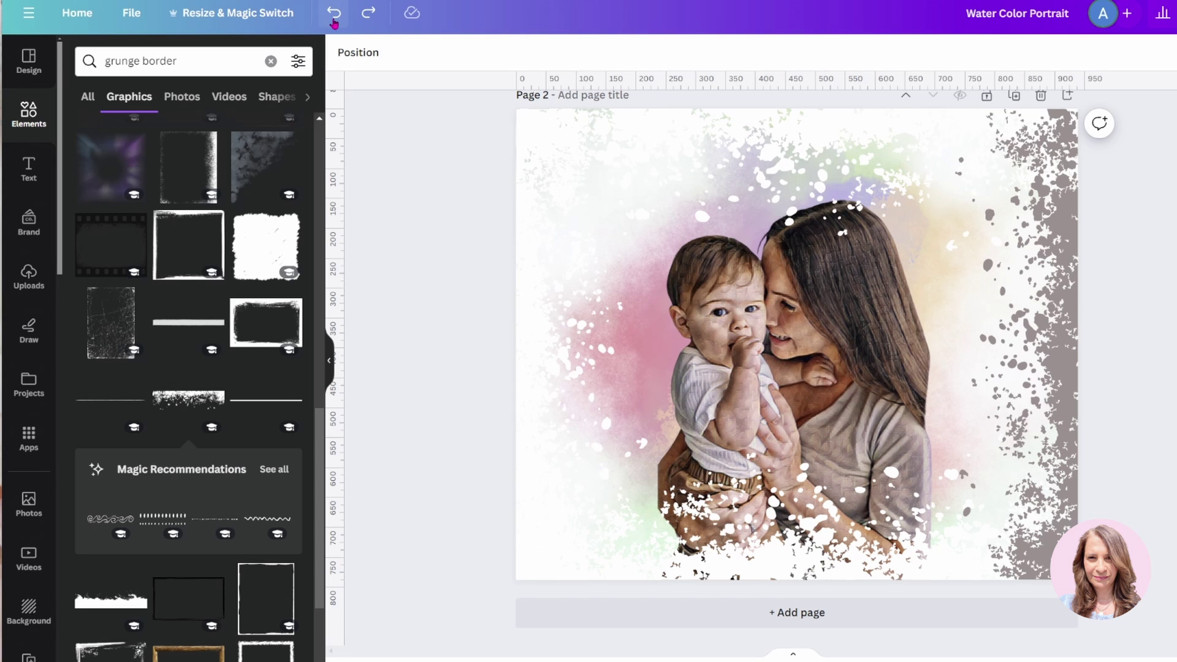
click(334, 22)
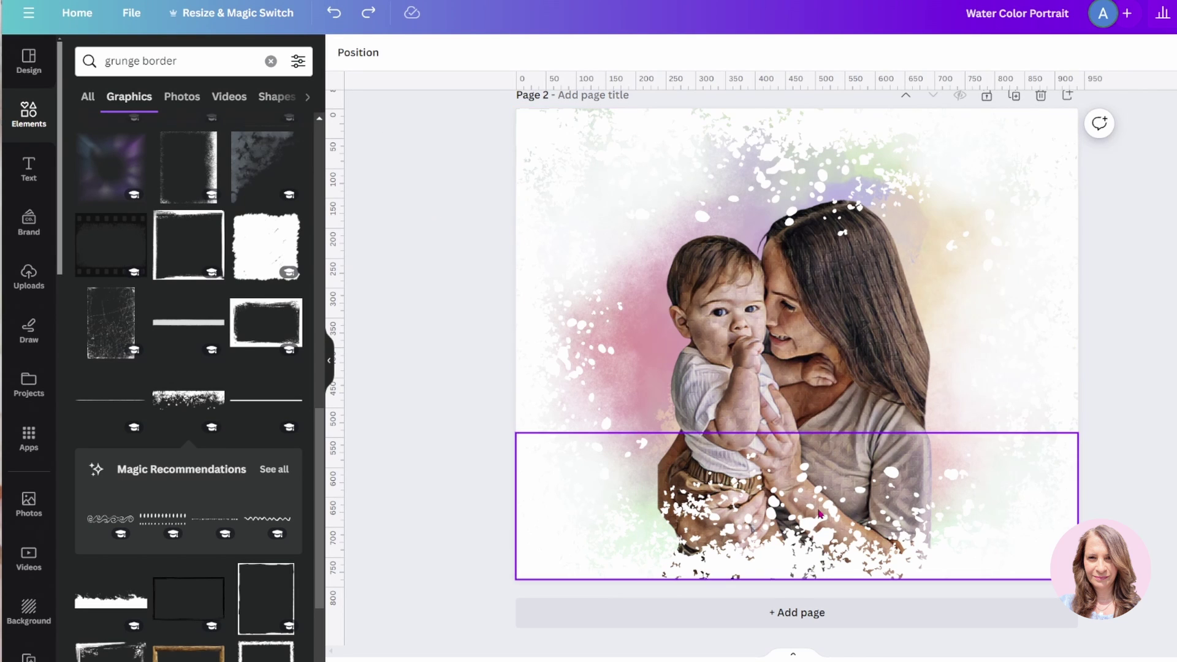